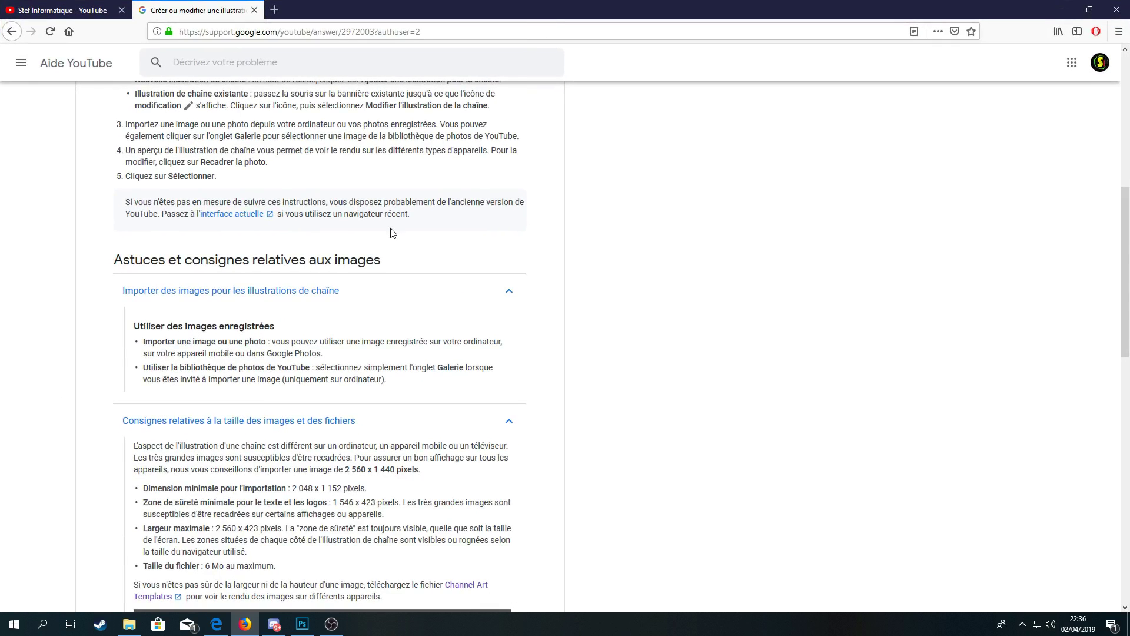
Step: Read through the YouTube help page on channel art, down to the image and file size guidelines
scroll(391, 230, up, 7)
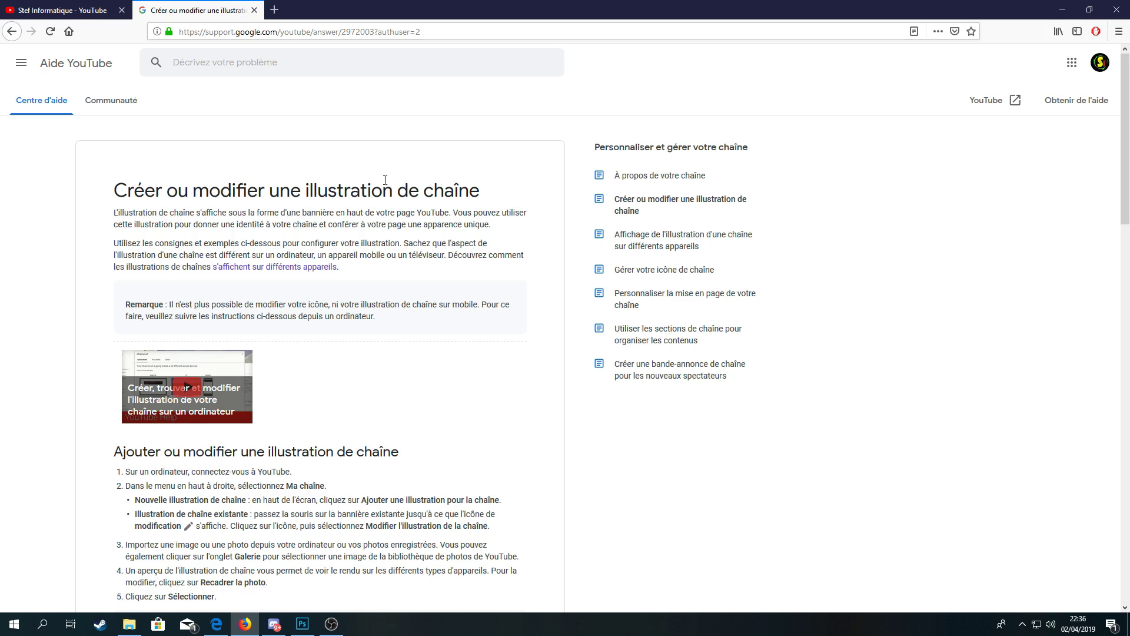
scroll(393, 212, down, 2)
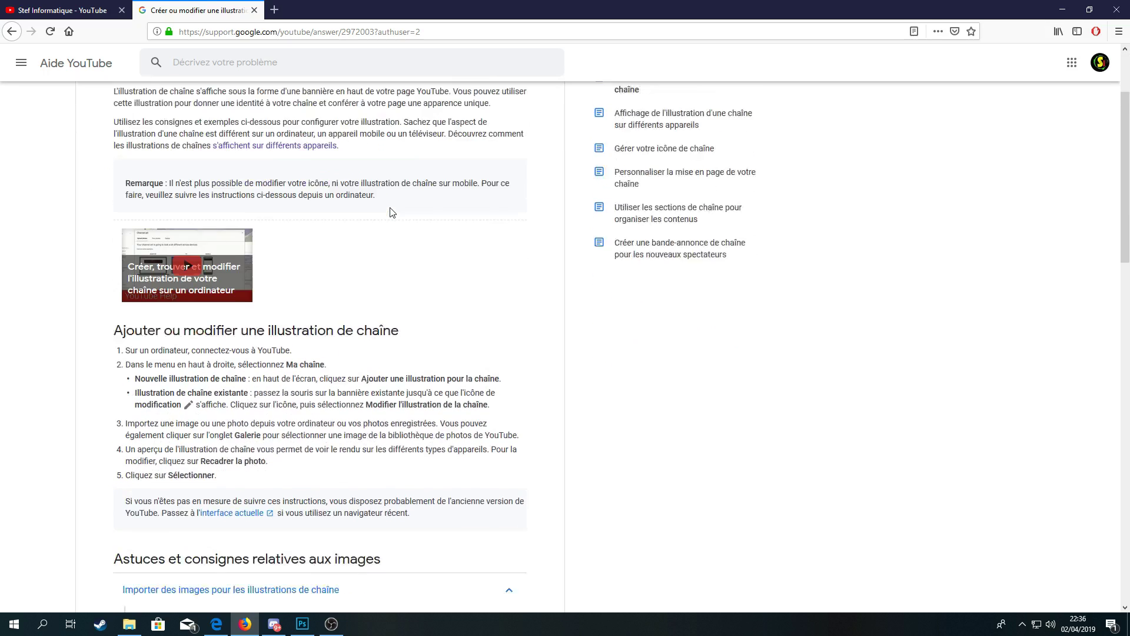
scroll(393, 212, down, 3)
scroll(391, 213, down, 3)
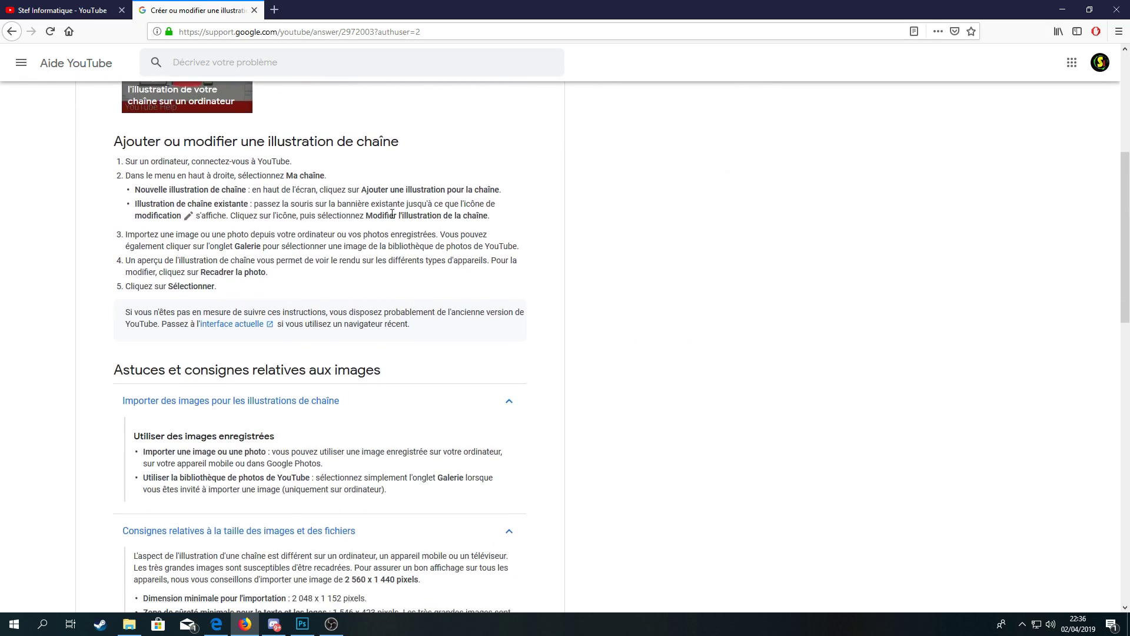
scroll(85, 323, up, 3)
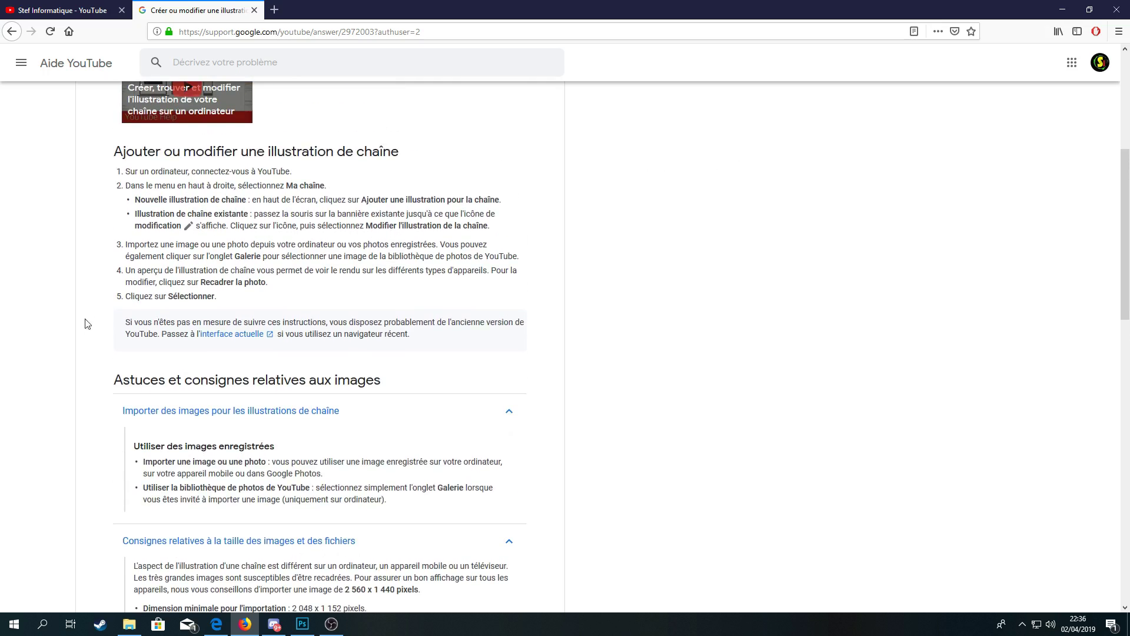
scroll(344, 381, down, 5)
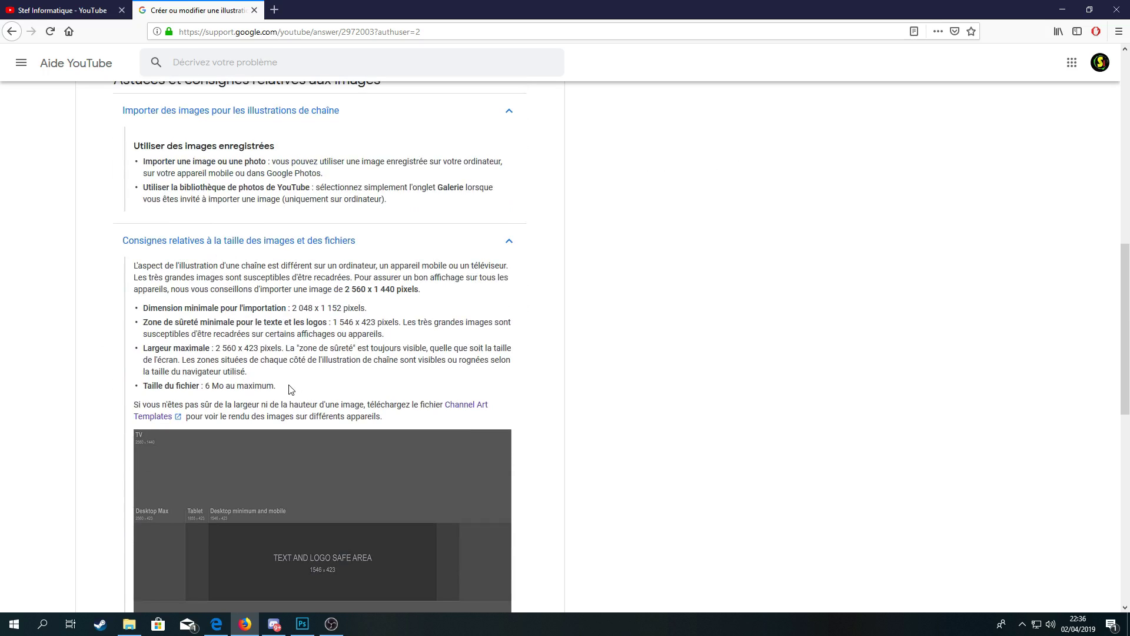
scroll(229, 322, down, 1)
scroll(189, 382, down, 1)
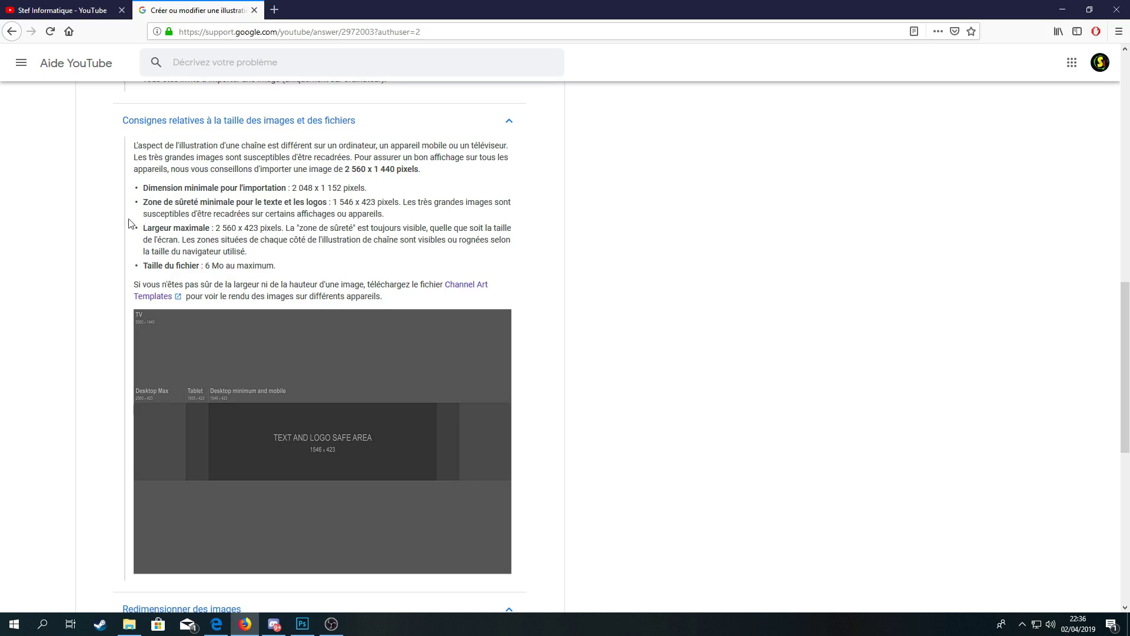
Step: Examine the maximum width, minimum dimension and recommended image size in the channel art guidelines
drag(144, 229, 267, 231)
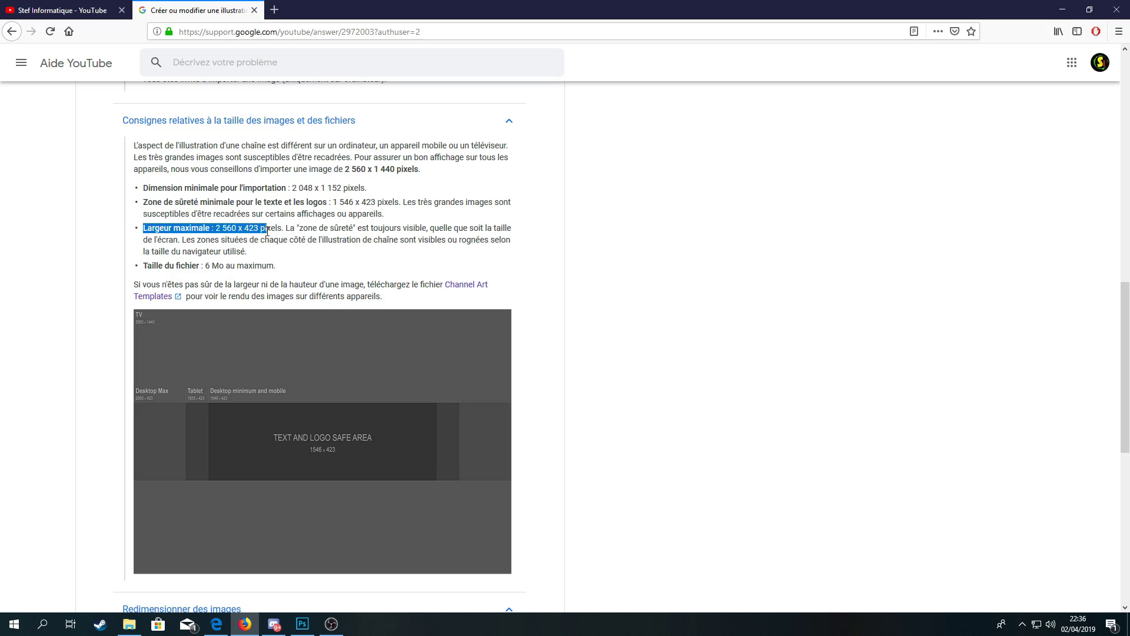
click(152, 190)
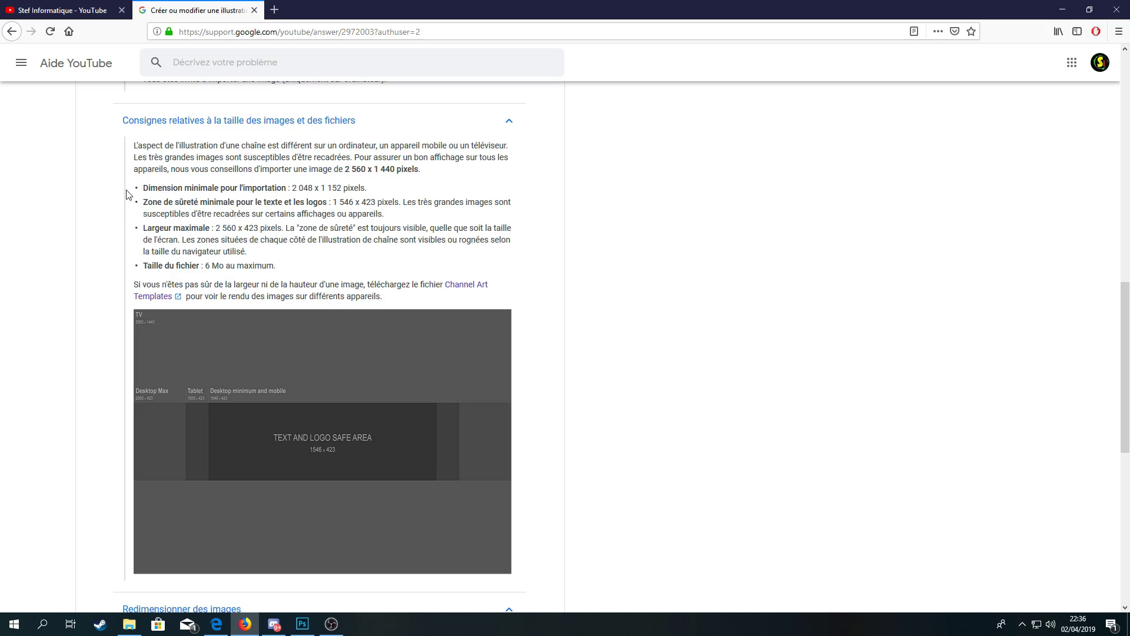
drag(447, 175, 327, 170)
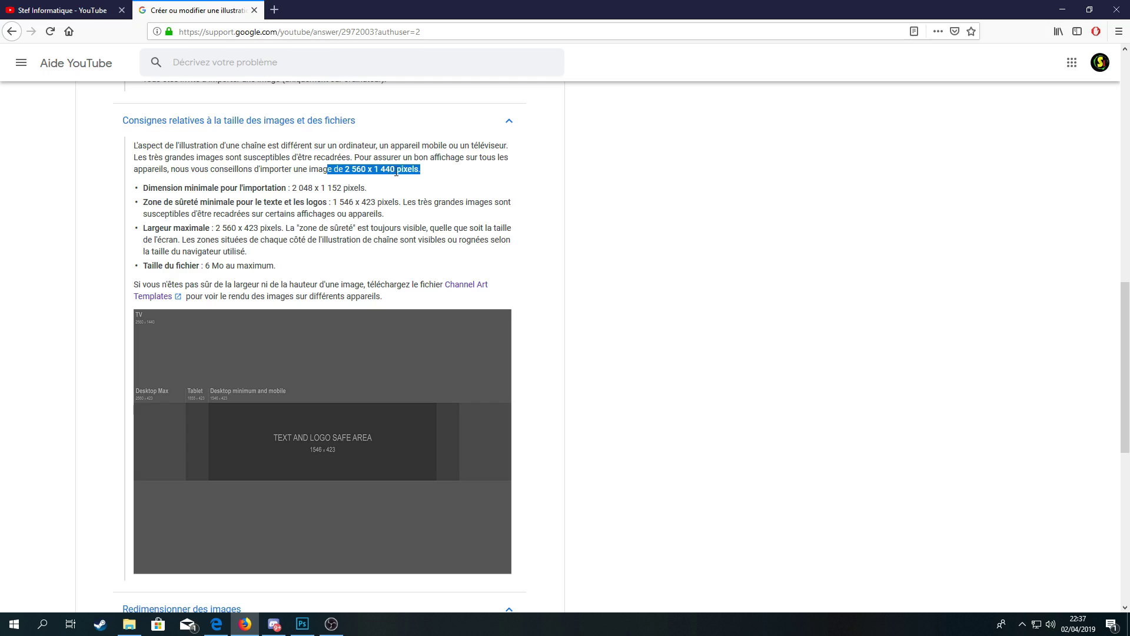
click(449, 182)
drag(444, 176, 185, 181)
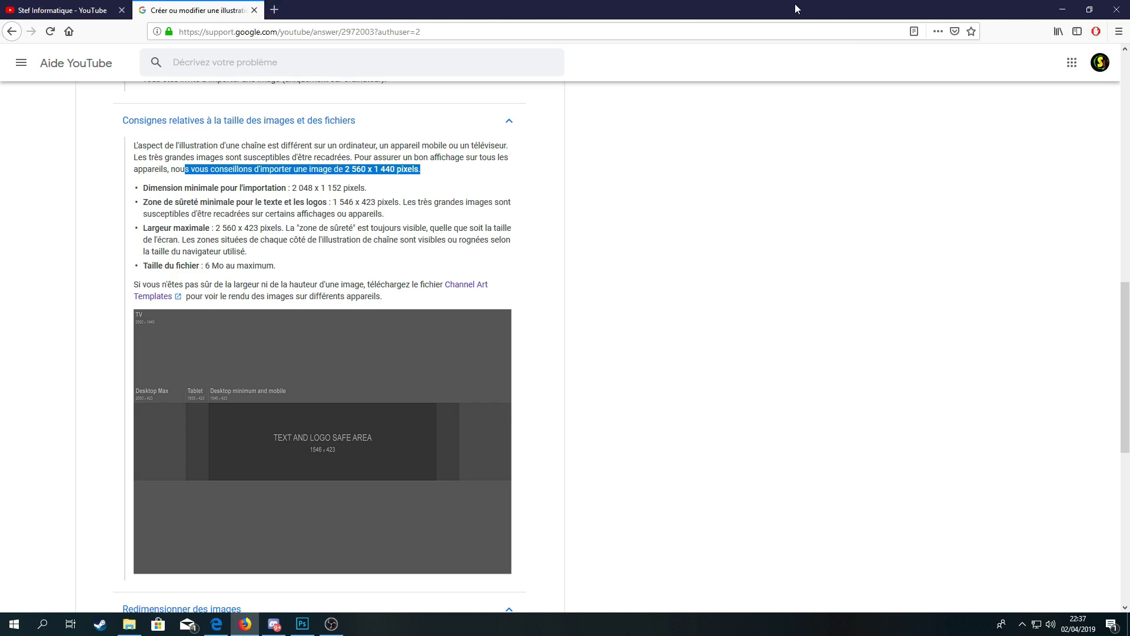
Step: Switch to Photoshop and create a new 2560 x 1440 pixel document at 72 pixels per inch in RGB colour
drag(737, 5, 1129, 112)
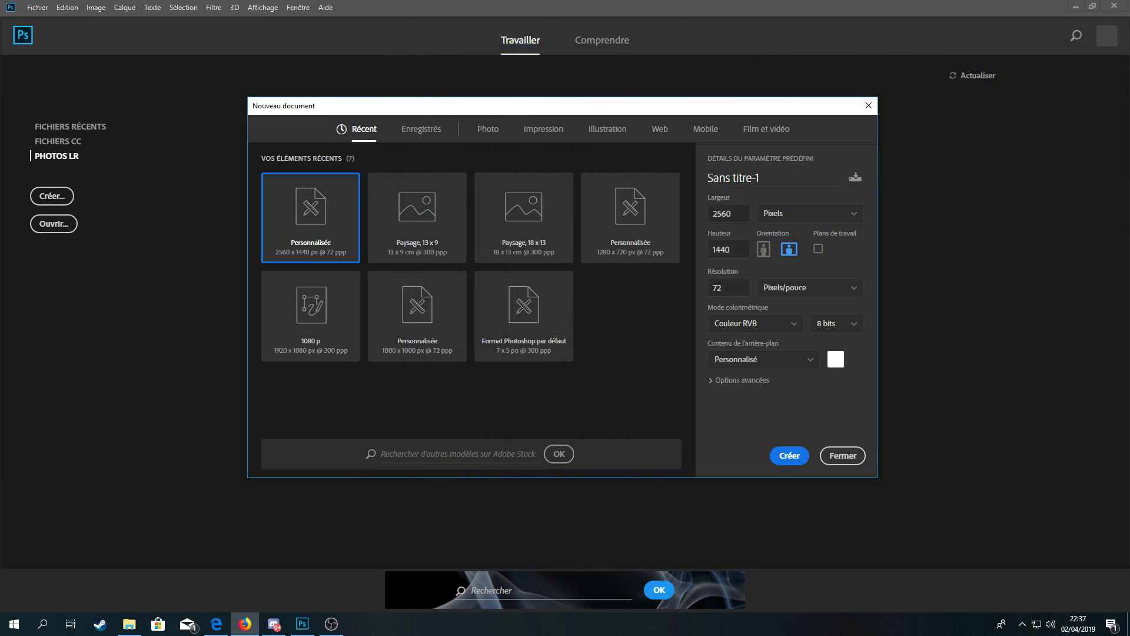
key(alt+Tab)
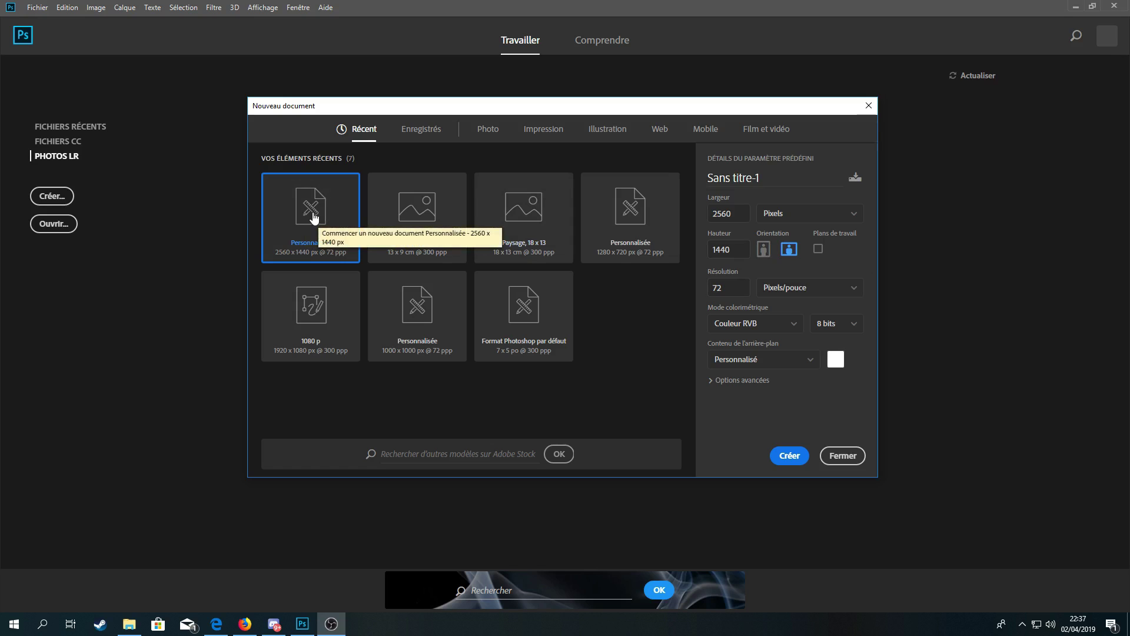
click(788, 456)
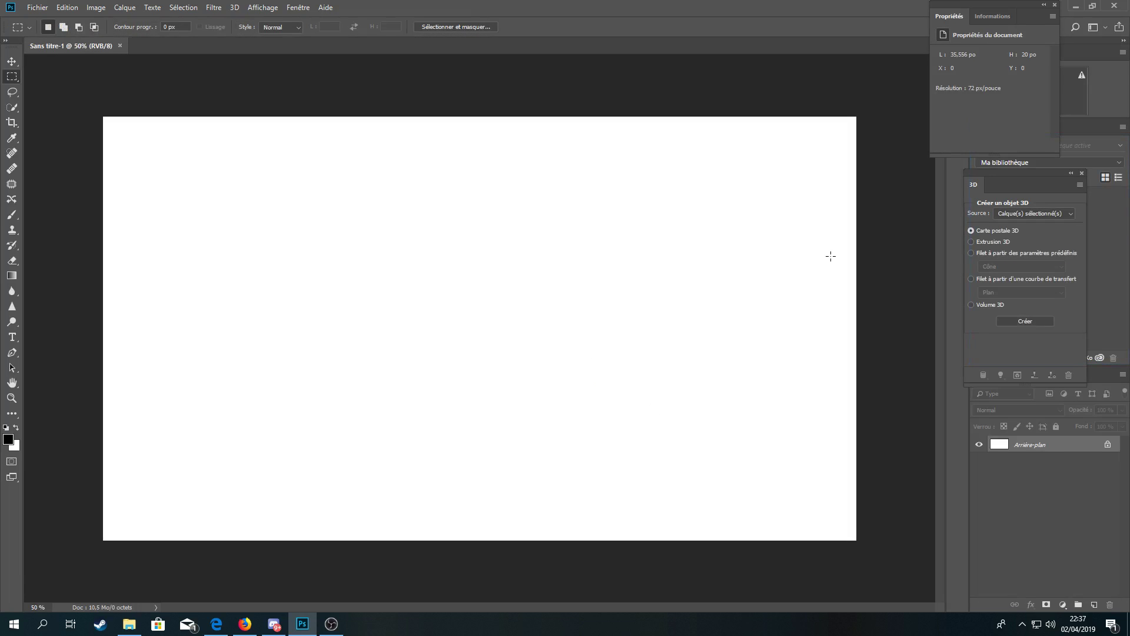
Step: Import the downloaded YouTube channel art template PNG into the document at full canvas size and commit its placement
key(alt+Tab)
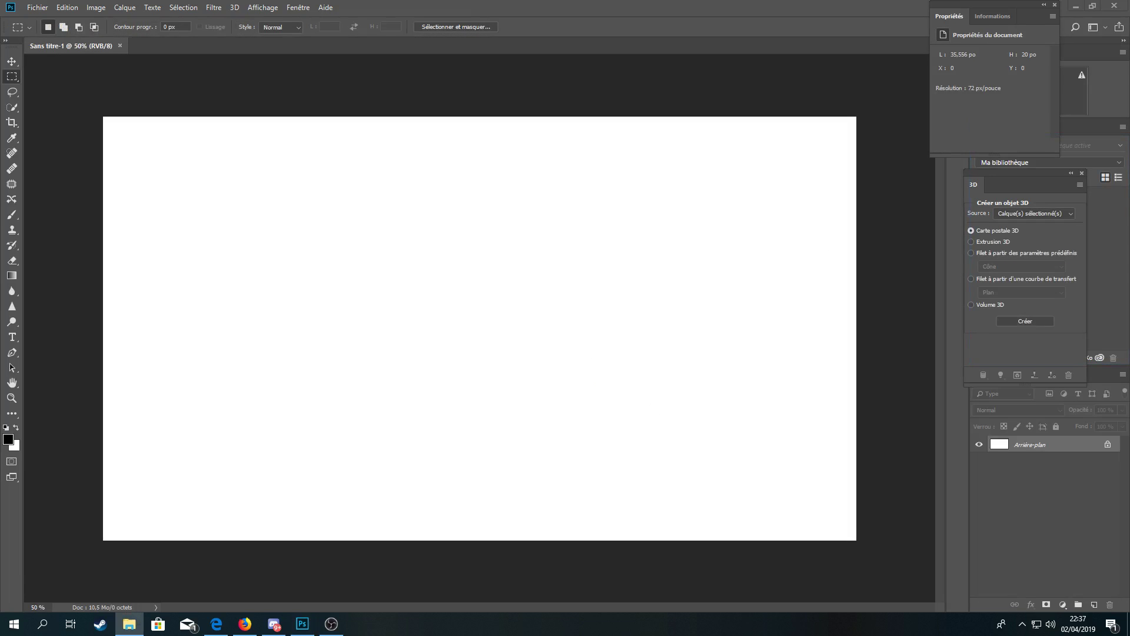
drag(467, 396, 467, 393)
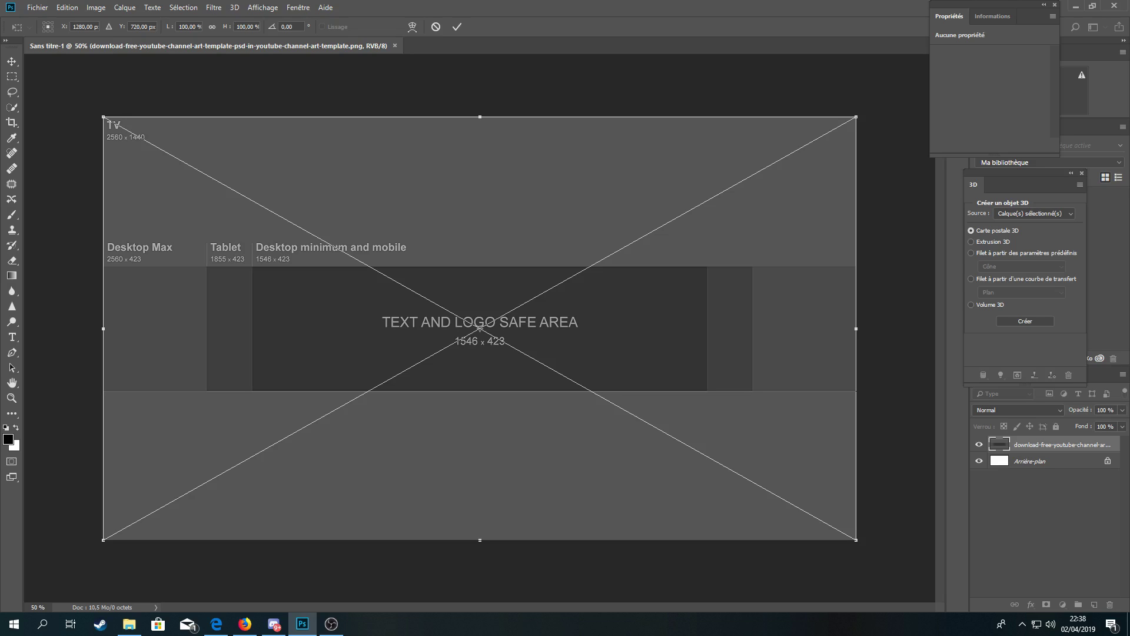
key(alt+Tab)
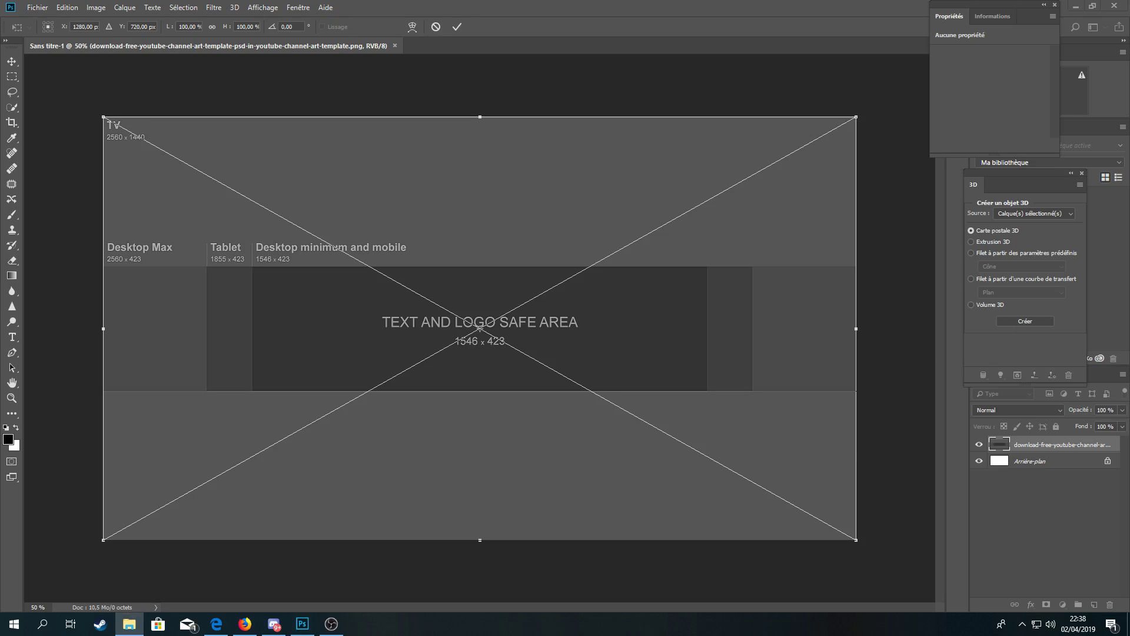
key(alt+Tab)
right_click(665, 389)
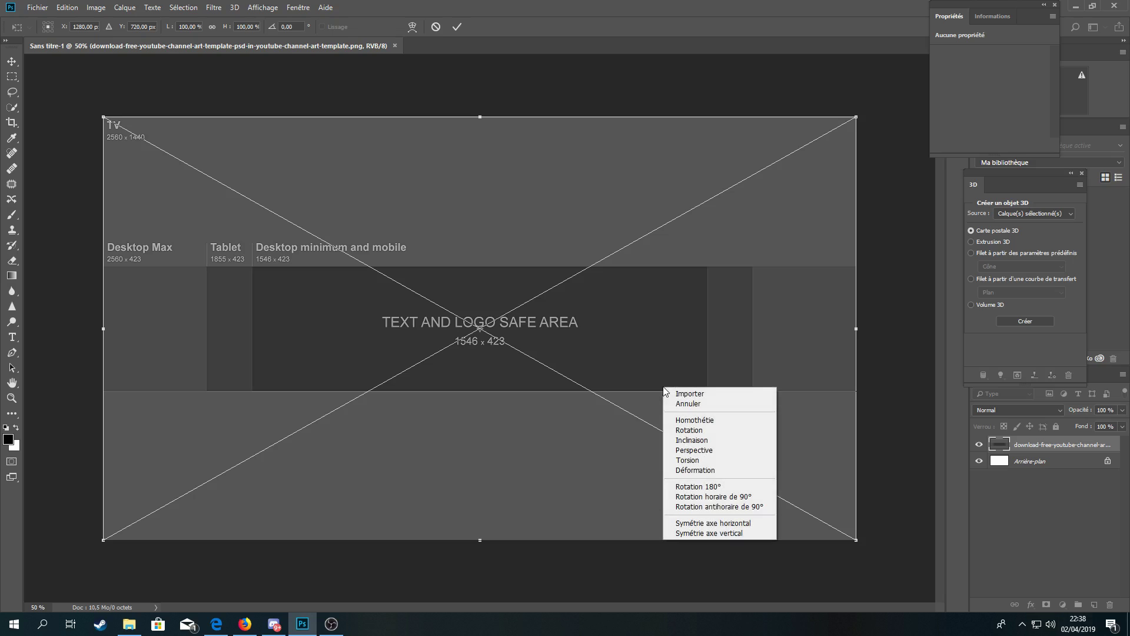
click(689, 394)
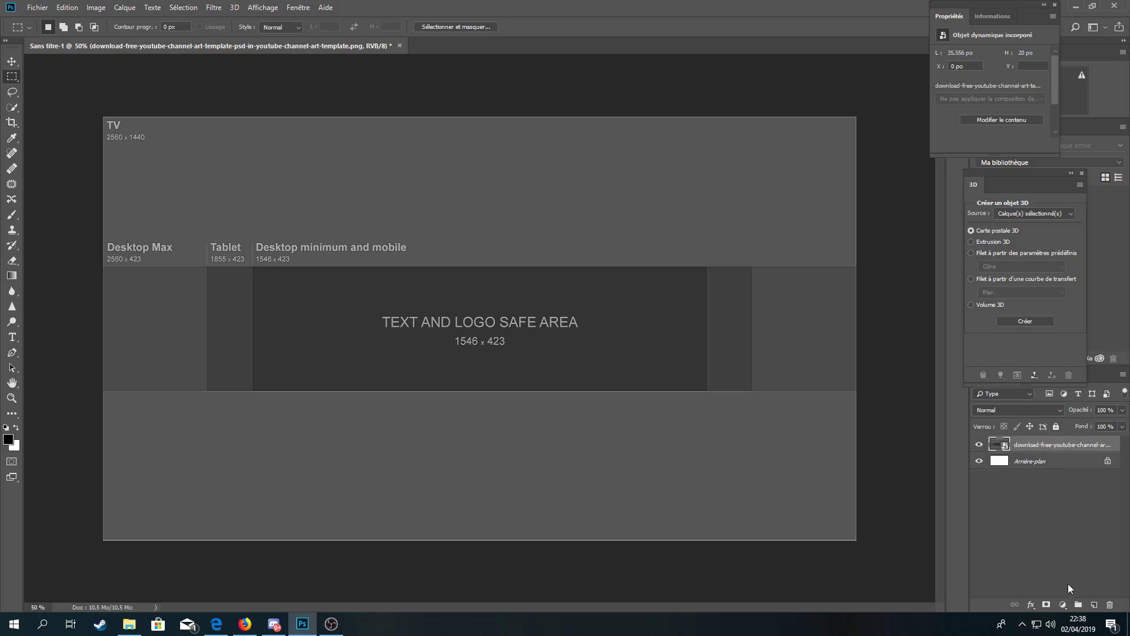
Step: Add a new layer and fill the full-width area above the template's central band with black at 100% opacity
click(1094, 605)
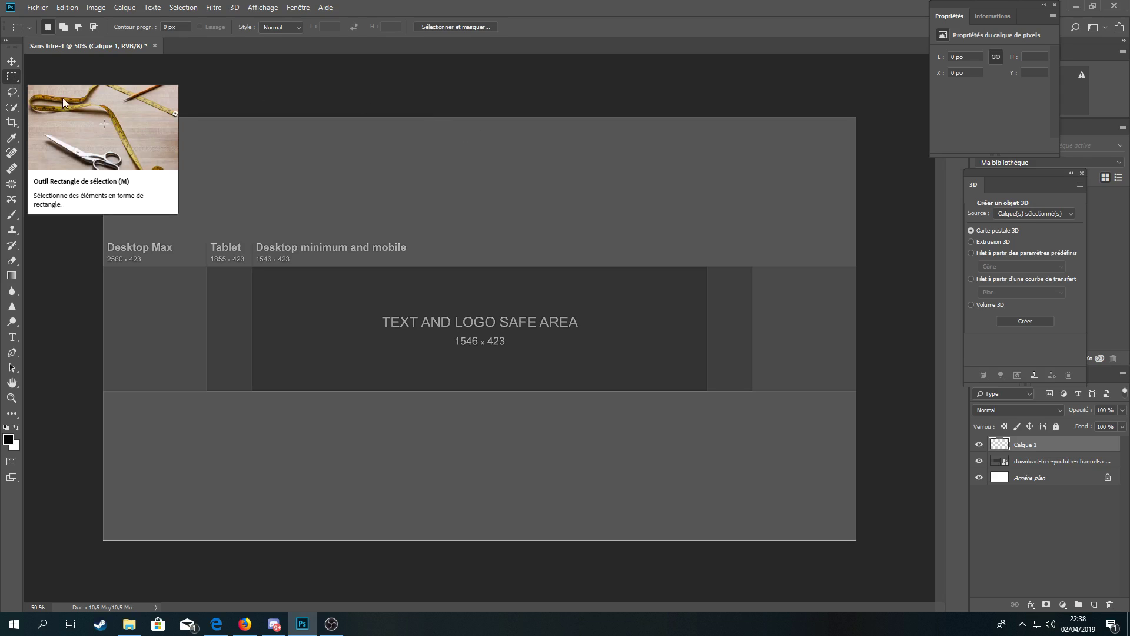
drag(81, 93, 873, 266)
key(ctrl+semicolon)
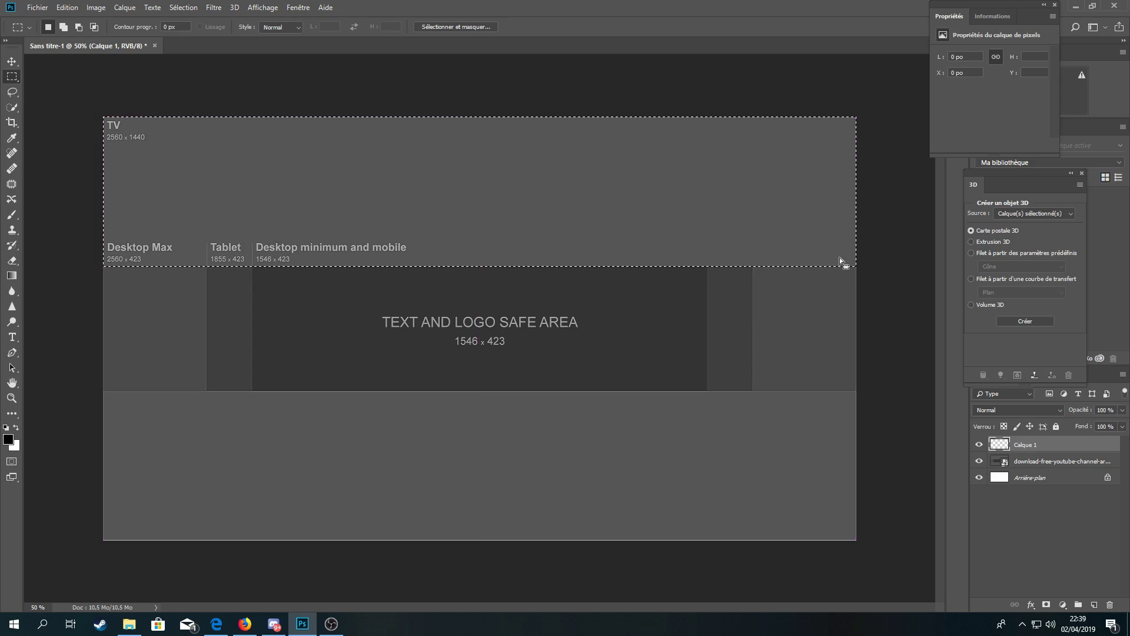
right_click(568, 198)
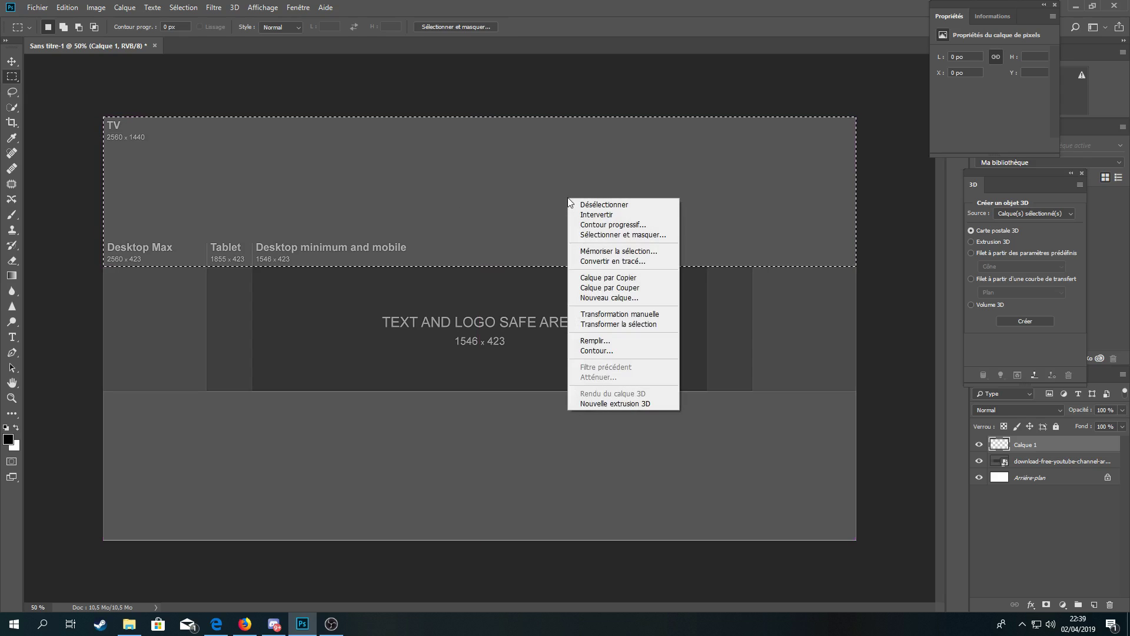
click(612, 341)
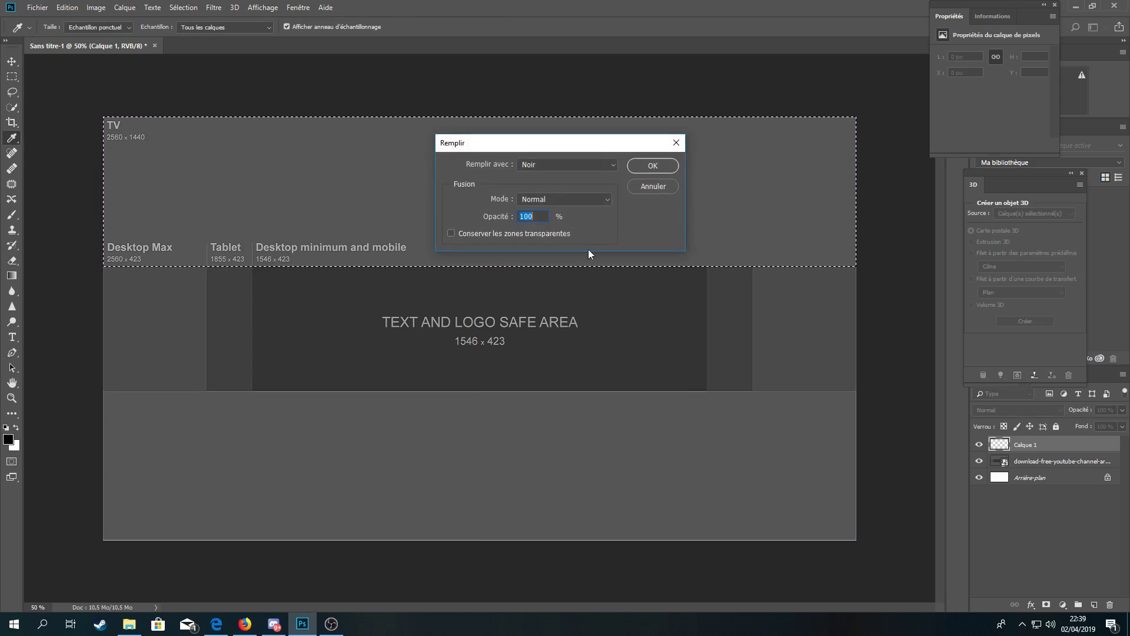
click(652, 167)
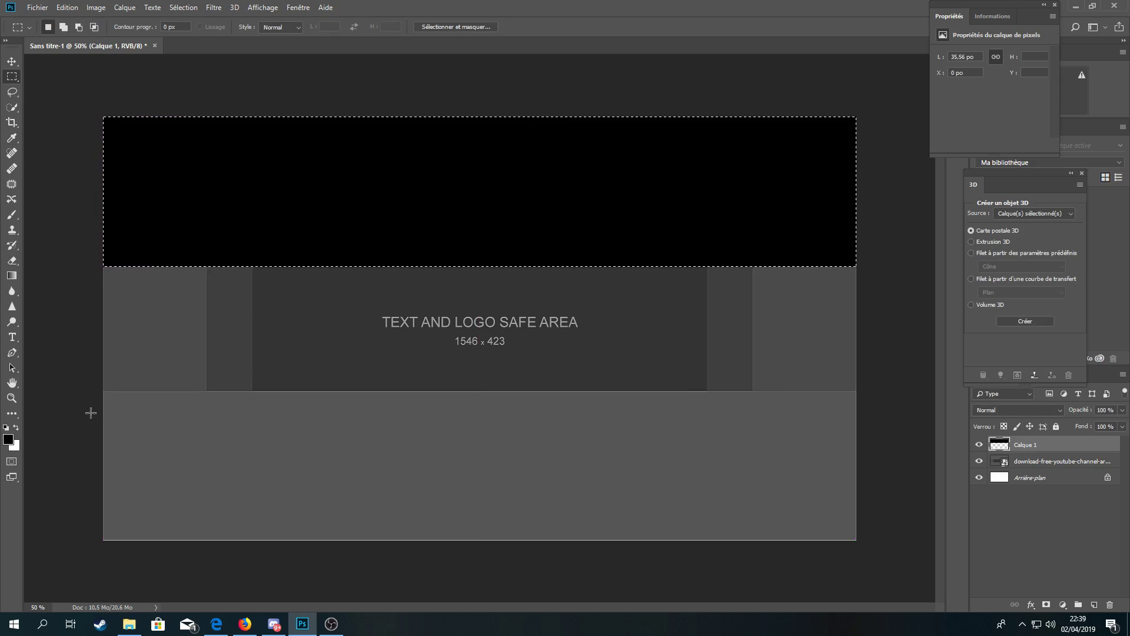
Step: Fill the full-width area below the template's central band with black on the same layer and clear the selection
click(99, 513)
drag(80, 560, 887, 389)
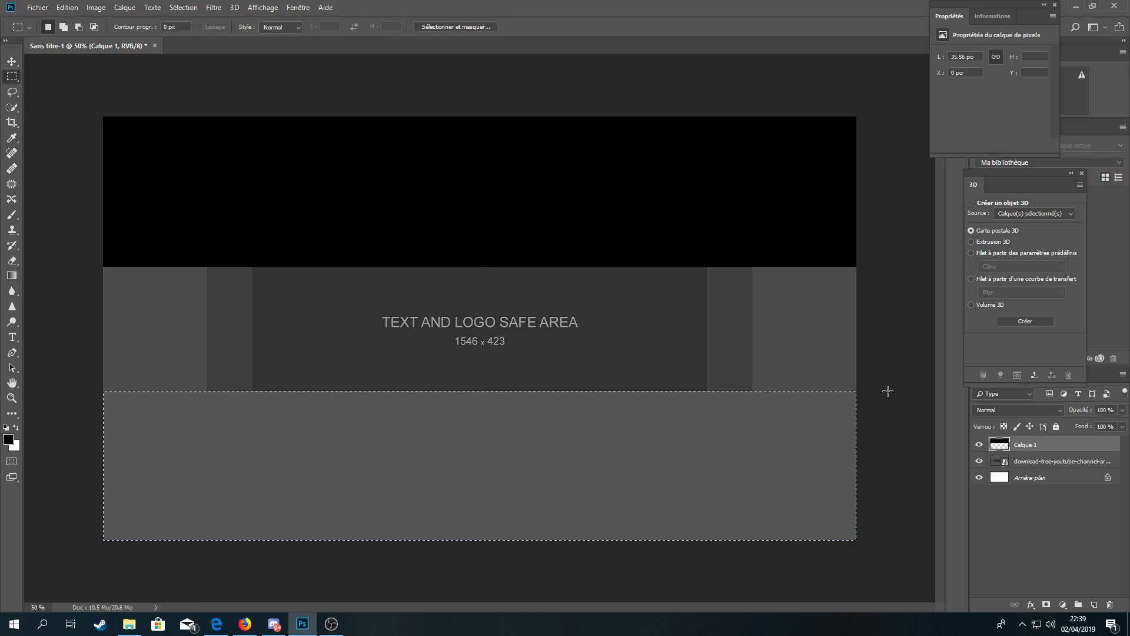
right_click(681, 440)
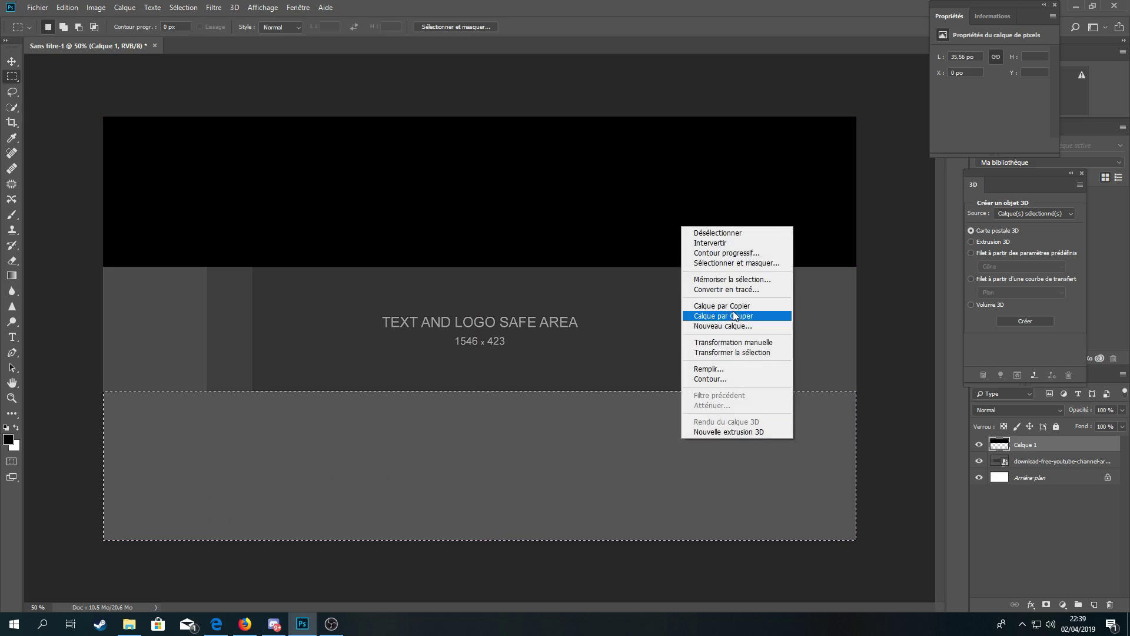
click(724, 369)
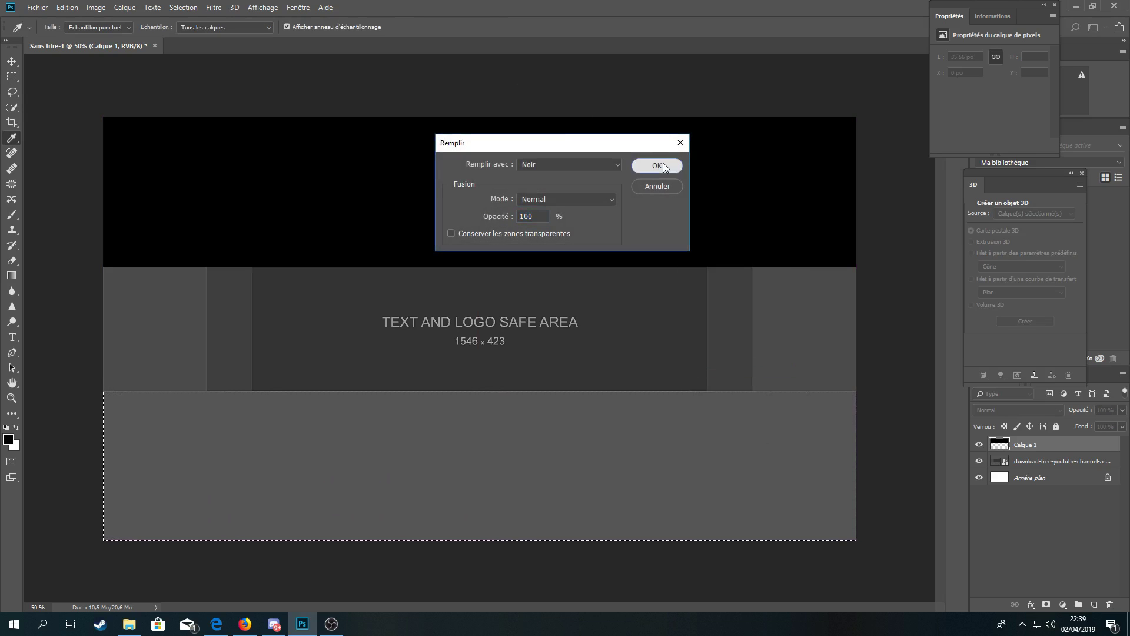
click(663, 162)
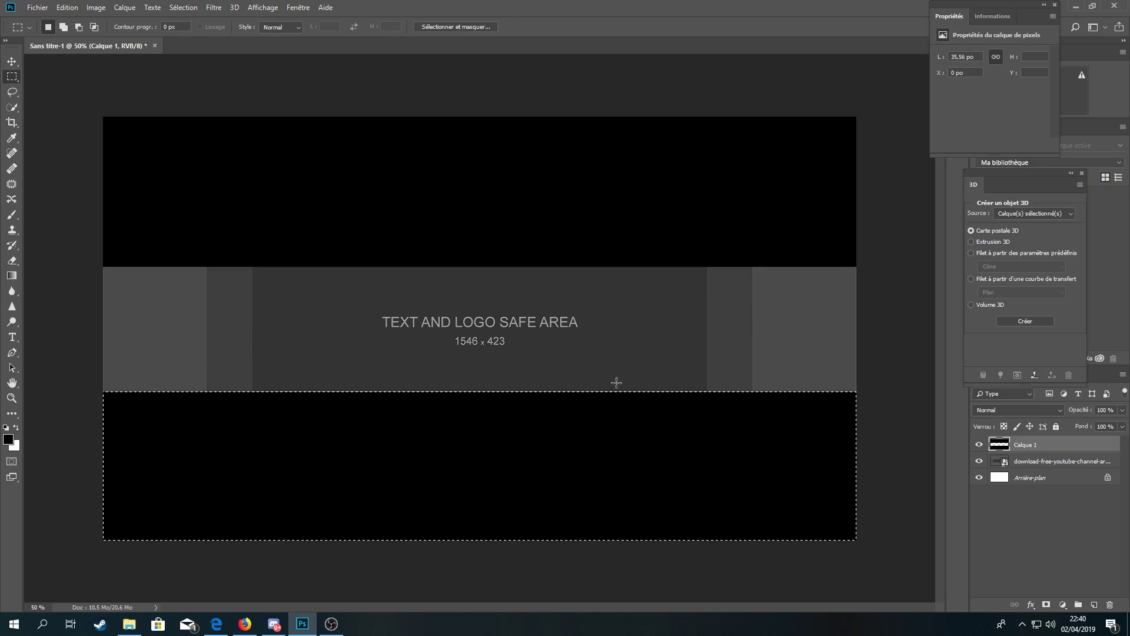
click(899, 453)
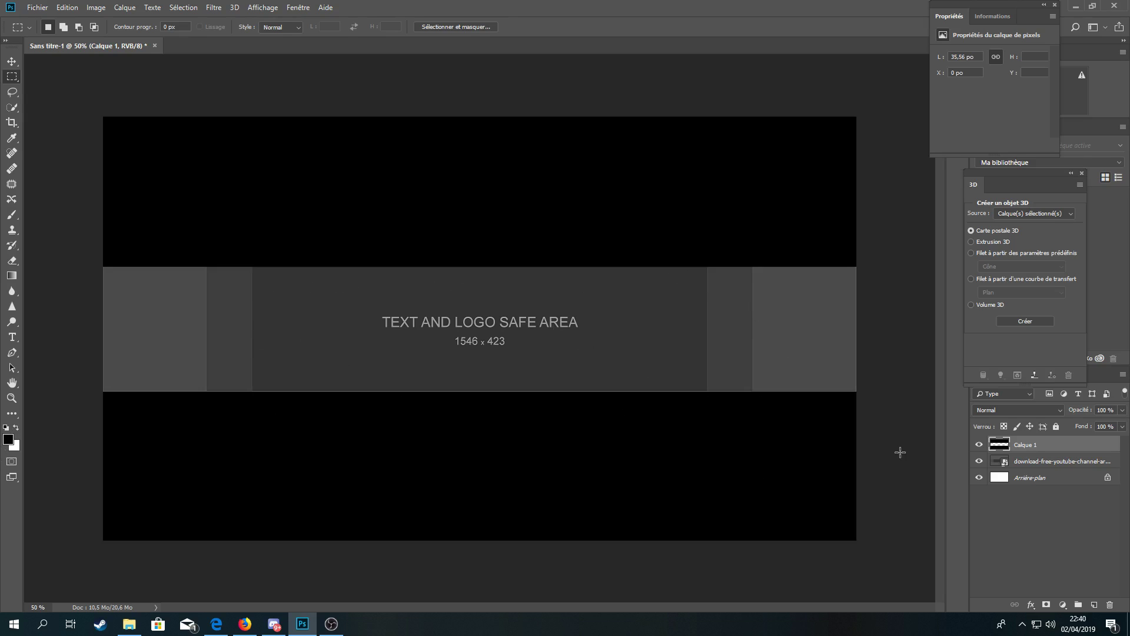
Step: Draw a wide, shallow text box over the template's text and logo safe area
click(12, 61)
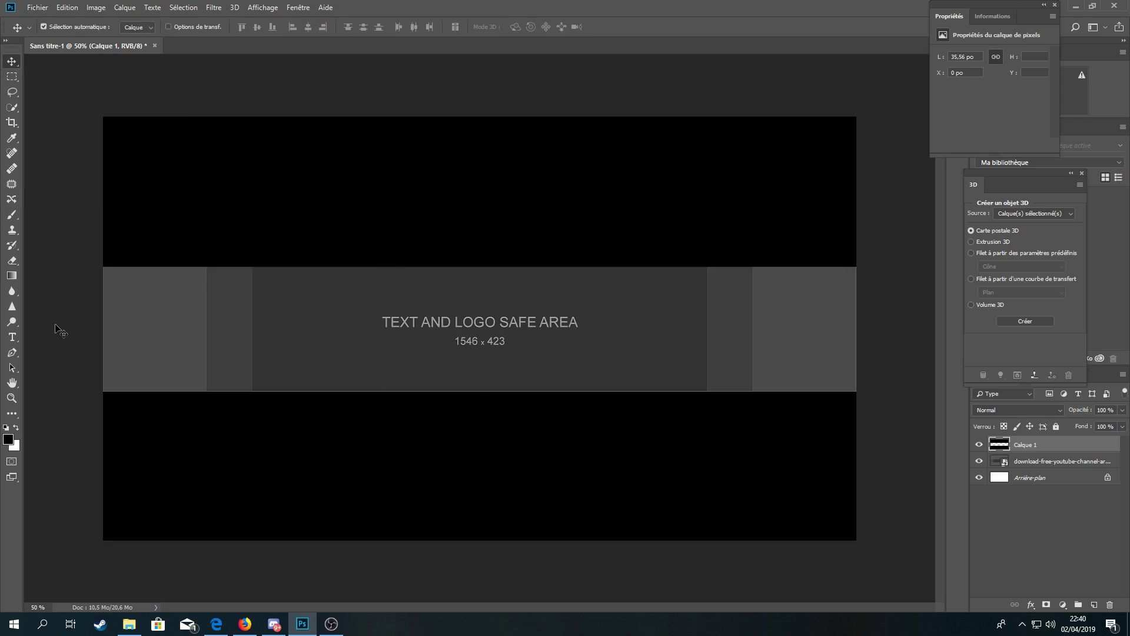
click(12, 337)
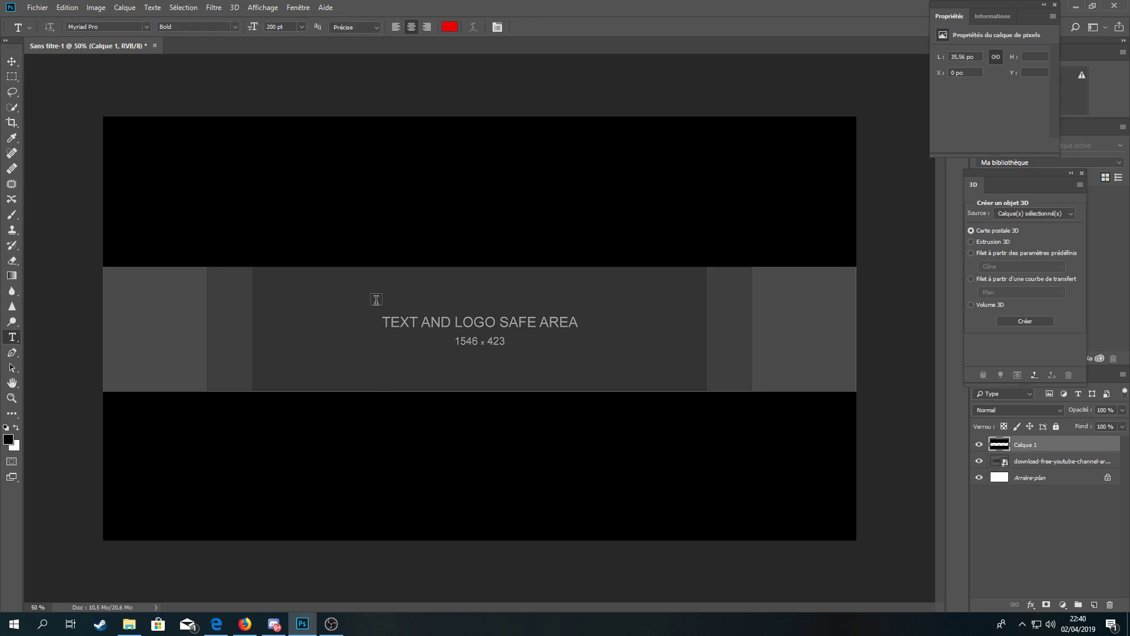
drag(362, 301, 612, 329)
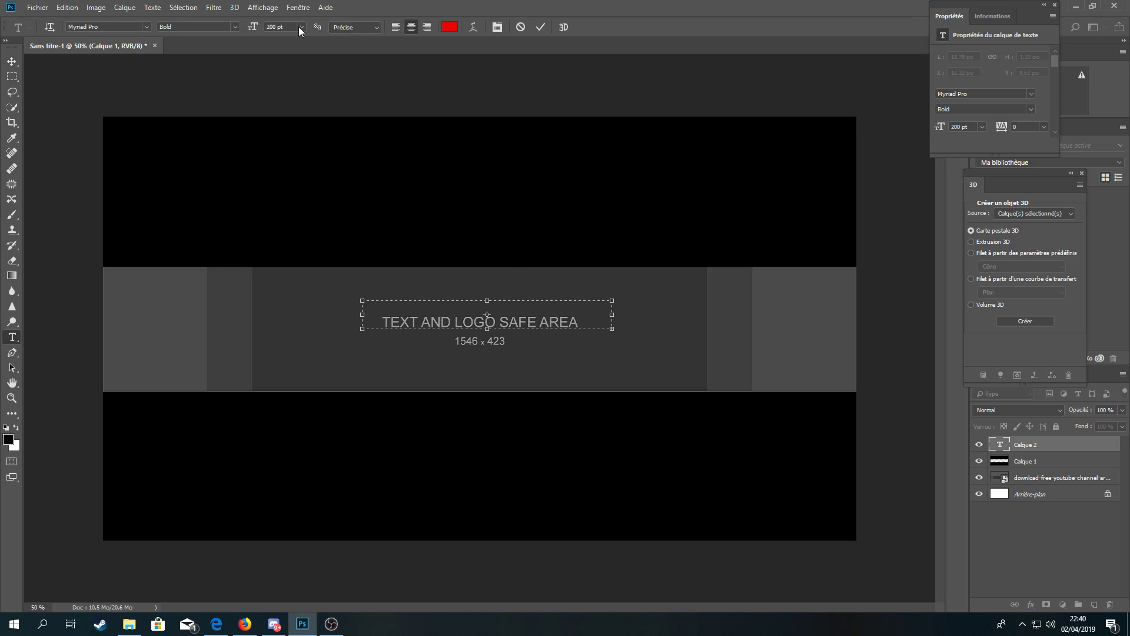
Step: Try to set the text size to 45 pt and the text colour to near-black
drag(286, 27, 258, 28)
text(45)
click(450, 27)
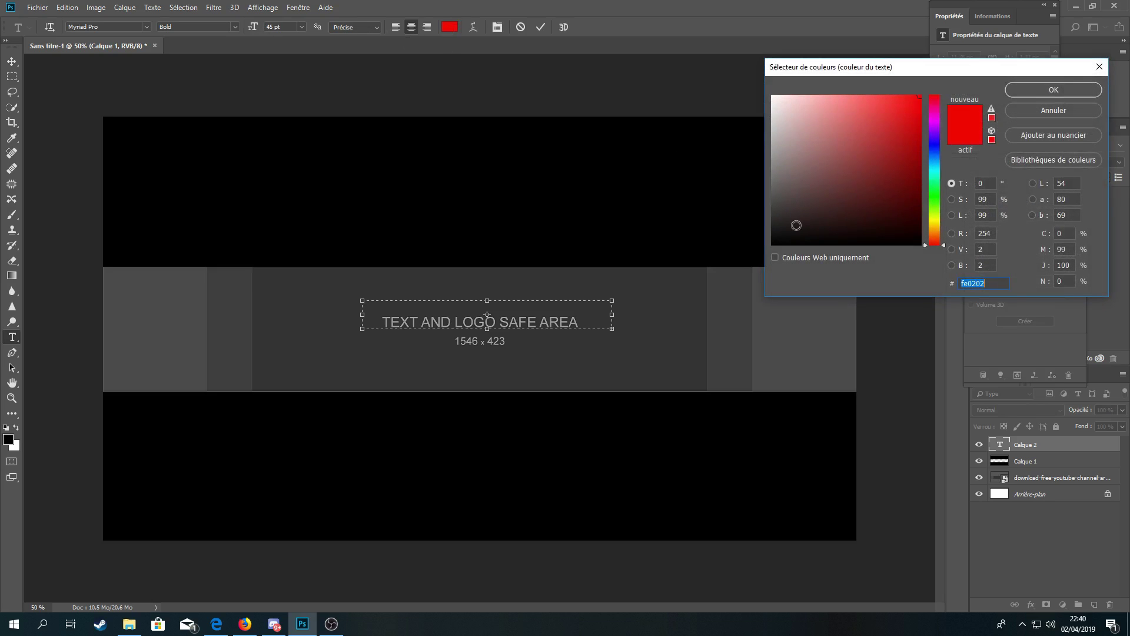
click(811, 242)
click(1036, 92)
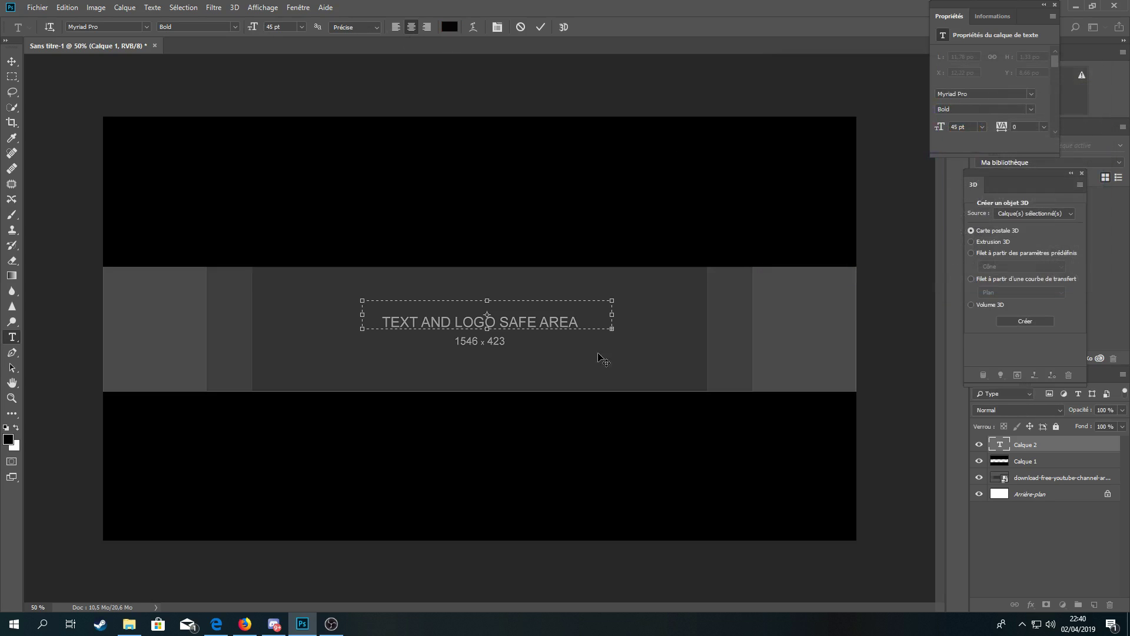
Step: Enlarge the text box to about 19.7 by 8.6 inches and delete the letters in it
drag(614, 330, 783, 483)
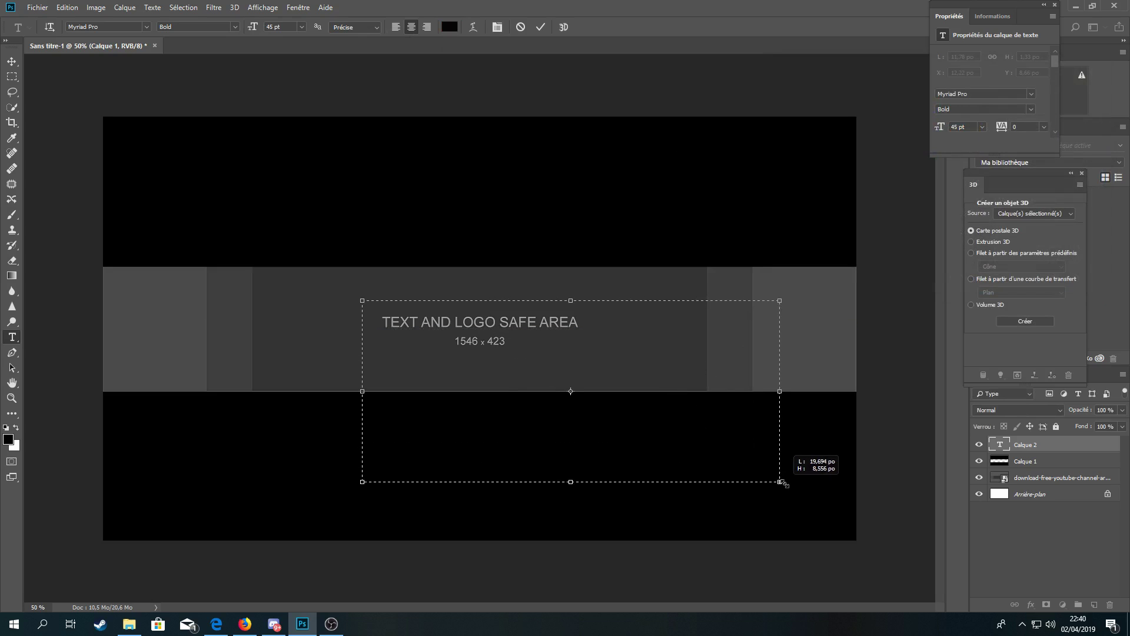
key(ctrl+a)
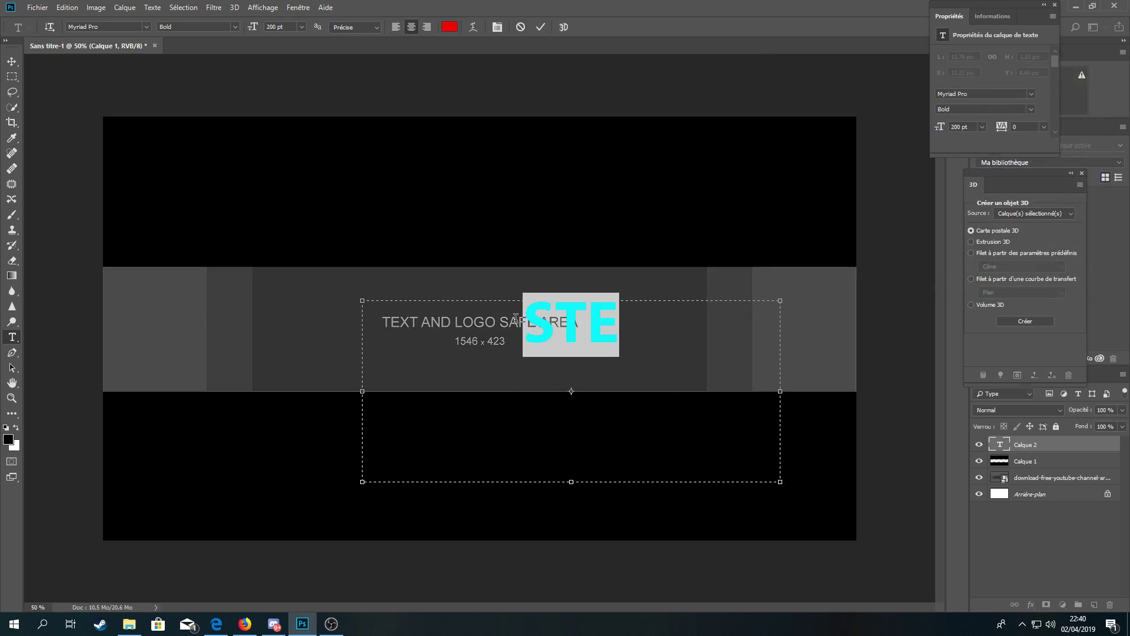
key(BackSpace)
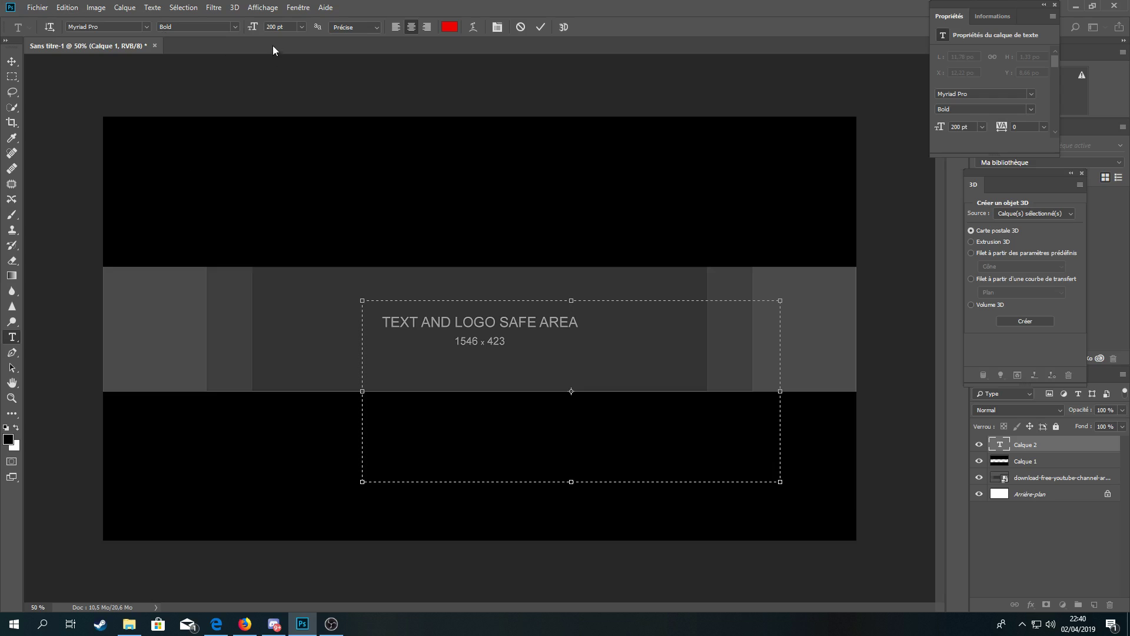
Step: Set the text size to 45 pt and the text colour to black
click(258, 30)
text(45)
click(451, 31)
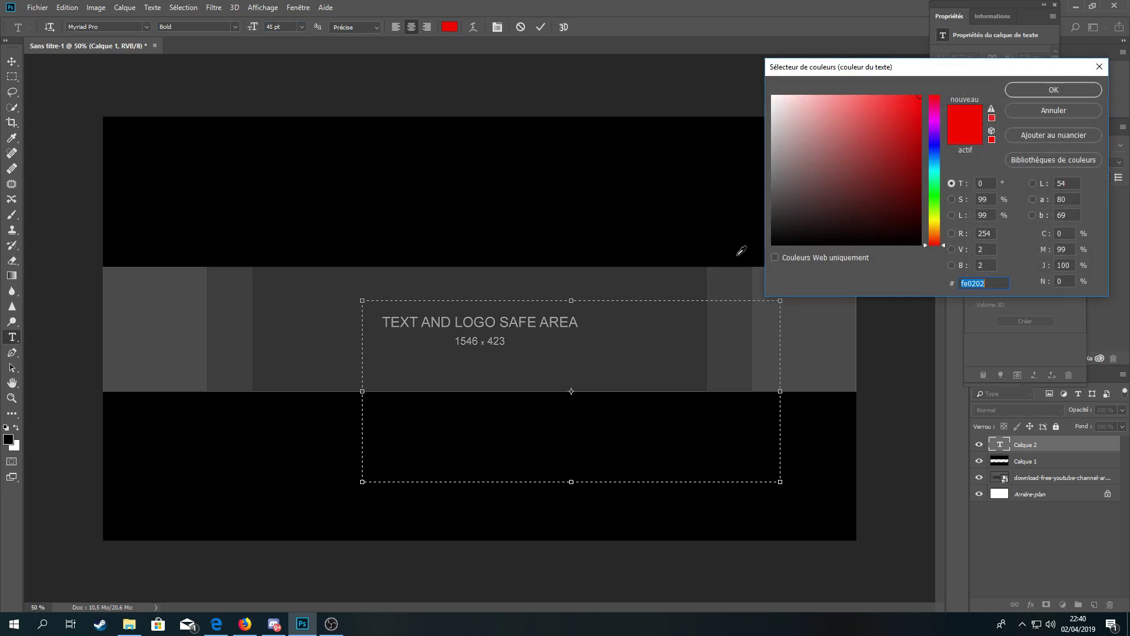
click(812, 246)
click(1007, 92)
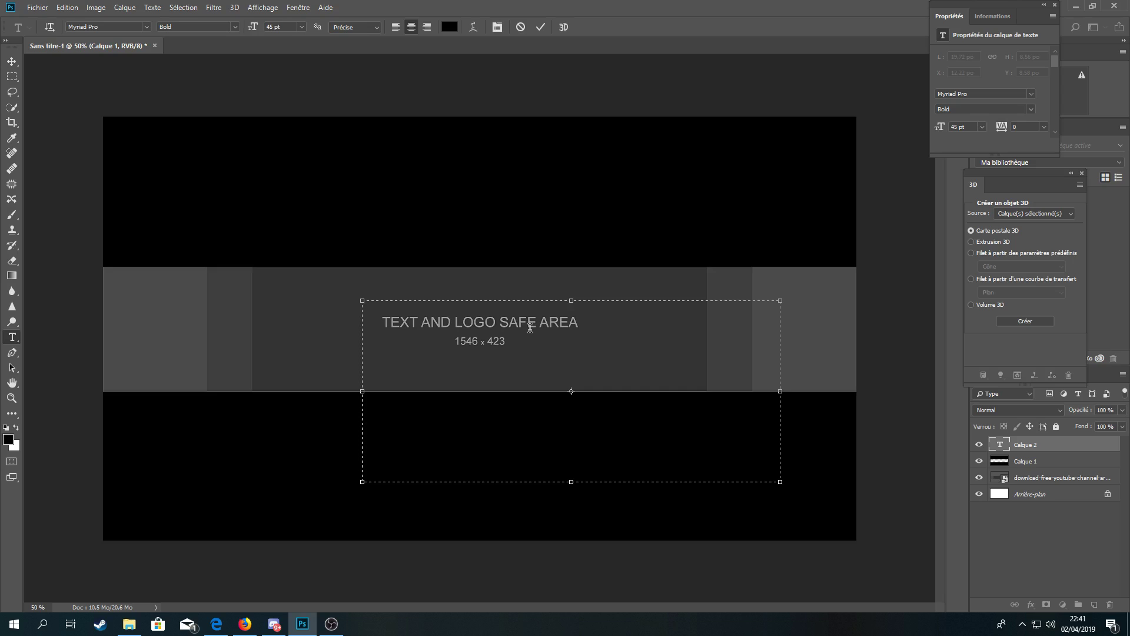
Step: Enter the title "STEF INFORMATIQUE" and shrink the text box to one line, about 0.83 inches high
text(STEF INFORMATIQUE)
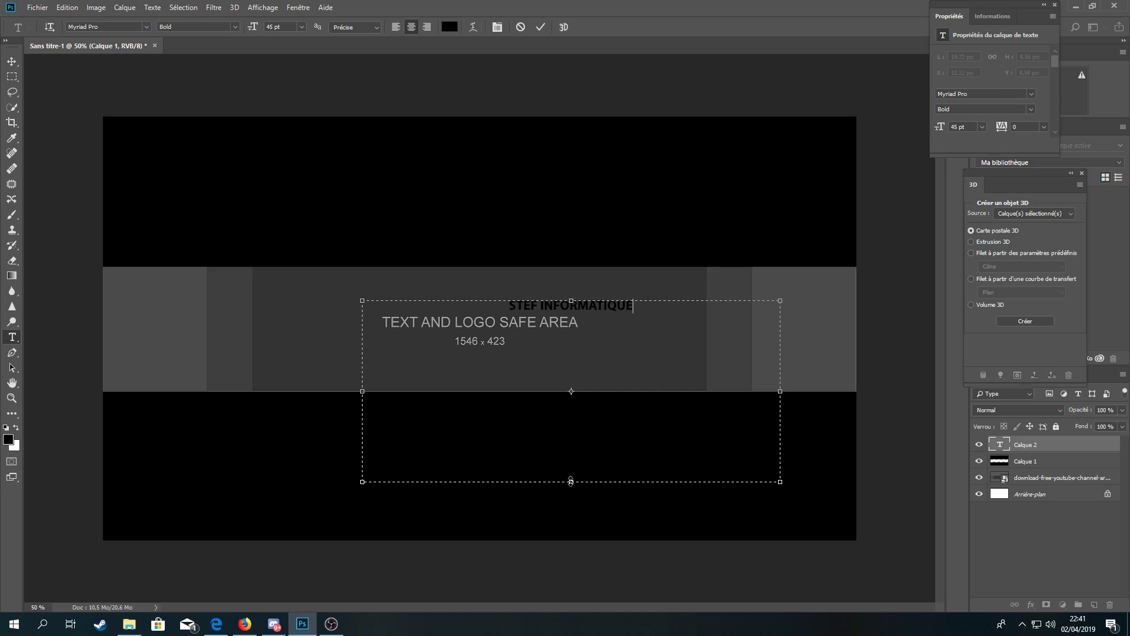
drag(571, 481, 498, 305)
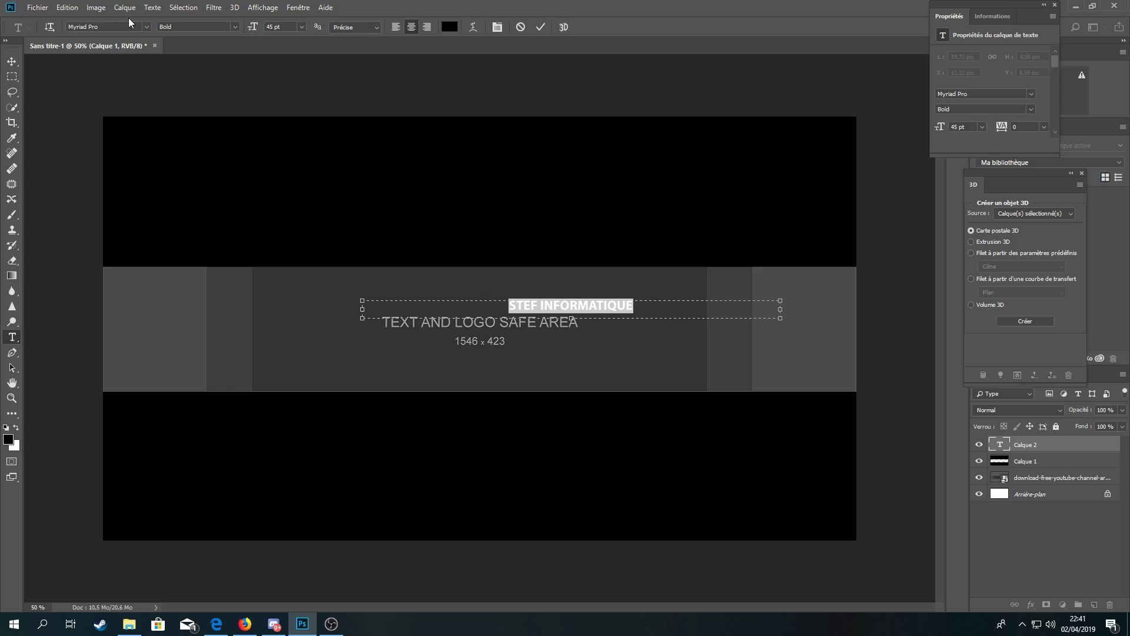
Step: Change the title's font to Arial with the Black style and commit the text
click(146, 26)
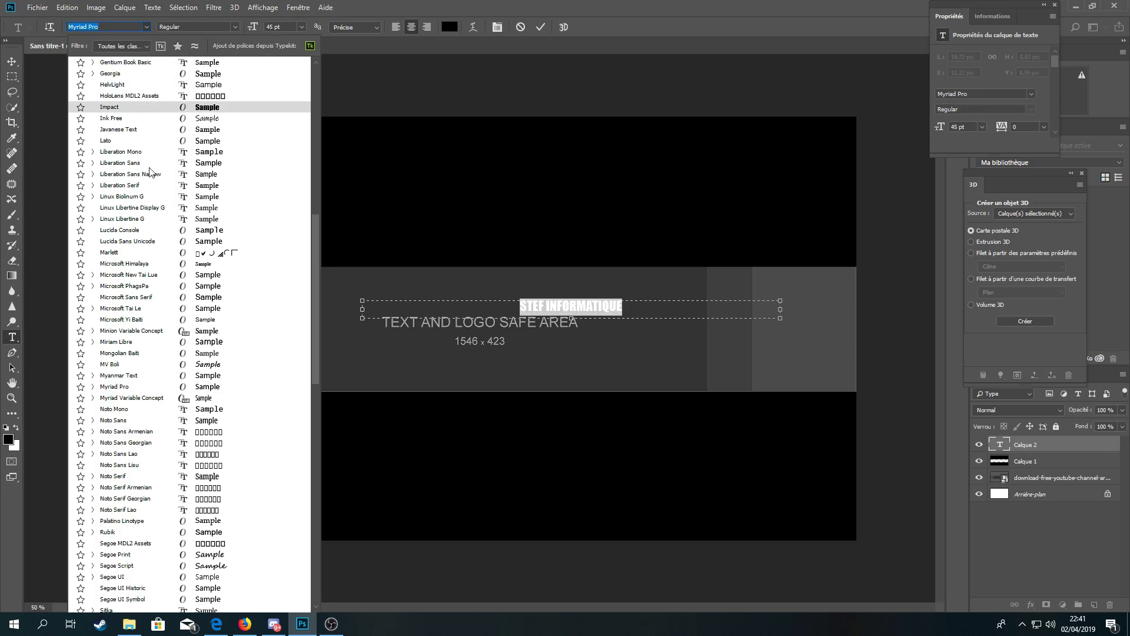
scroll(156, 178, up, 2)
scroll(156, 177, up, 7)
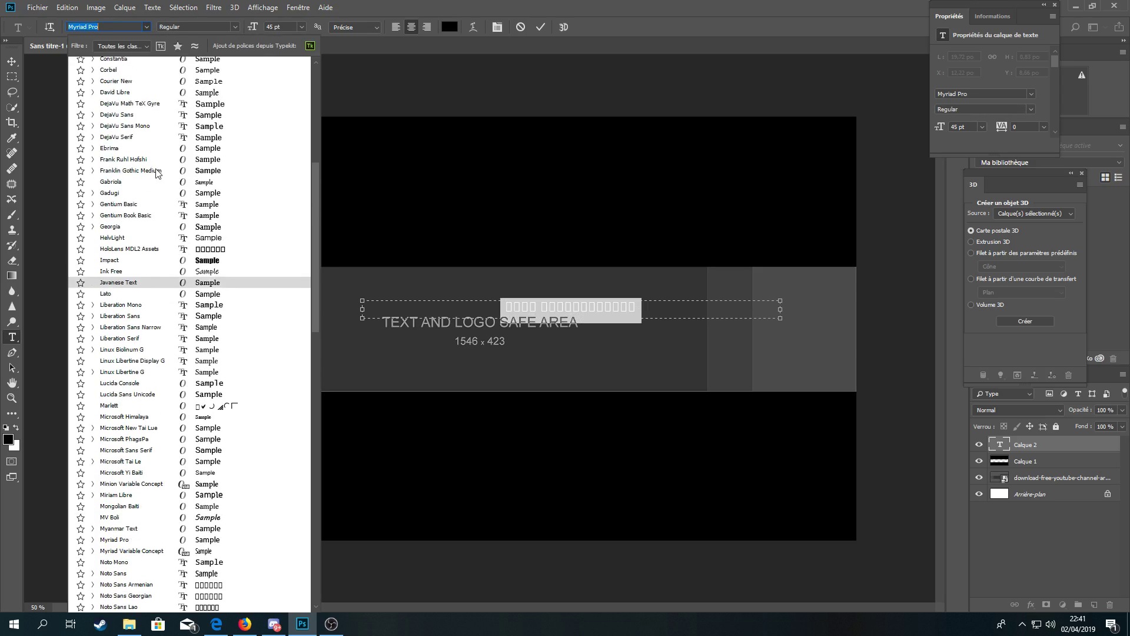
scroll(108, 125, up, 4)
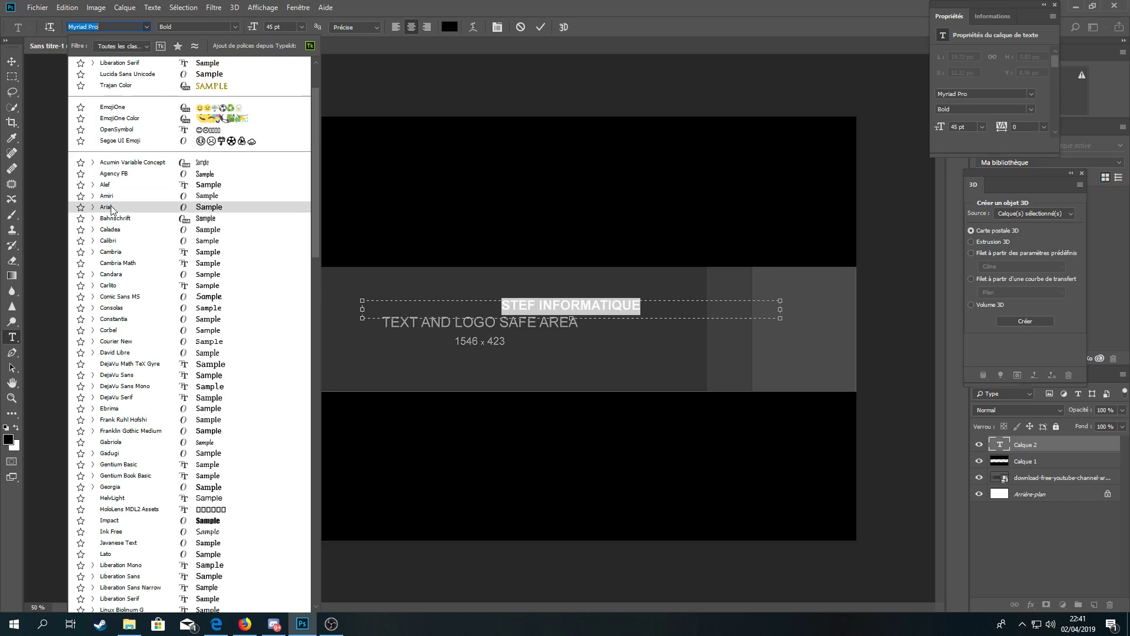
click(111, 209)
click(234, 27)
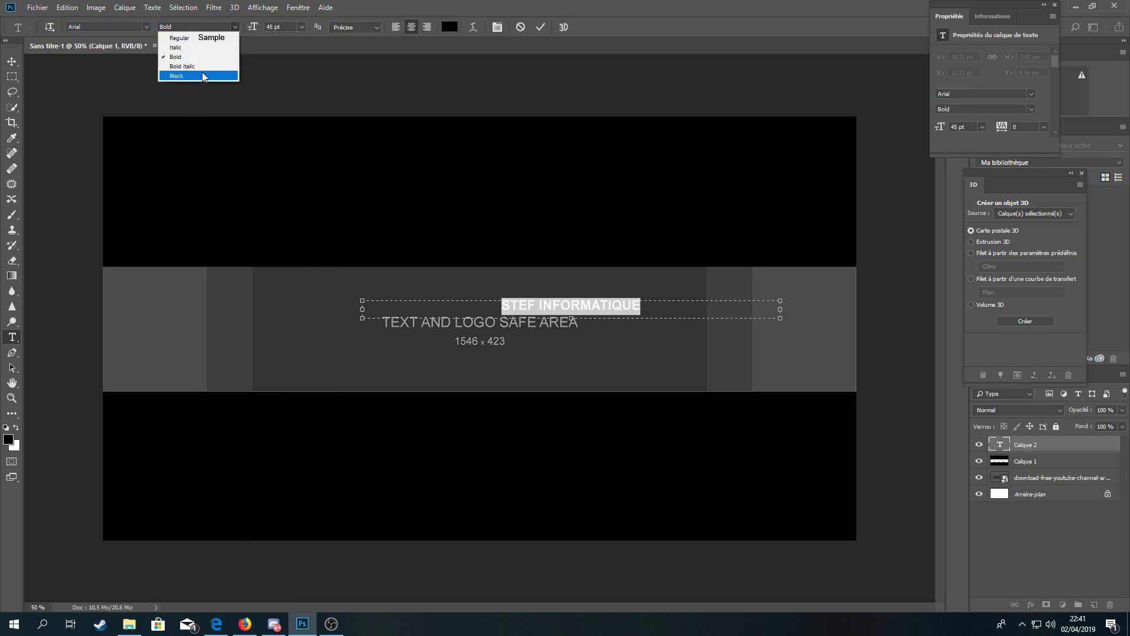
click(189, 77)
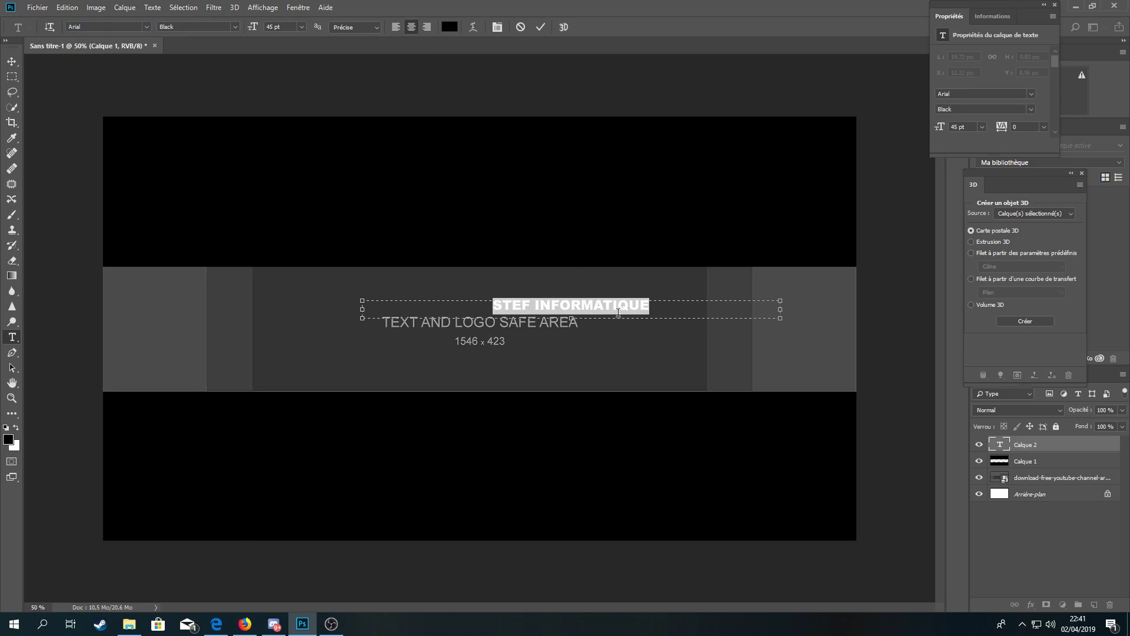
click(782, 499)
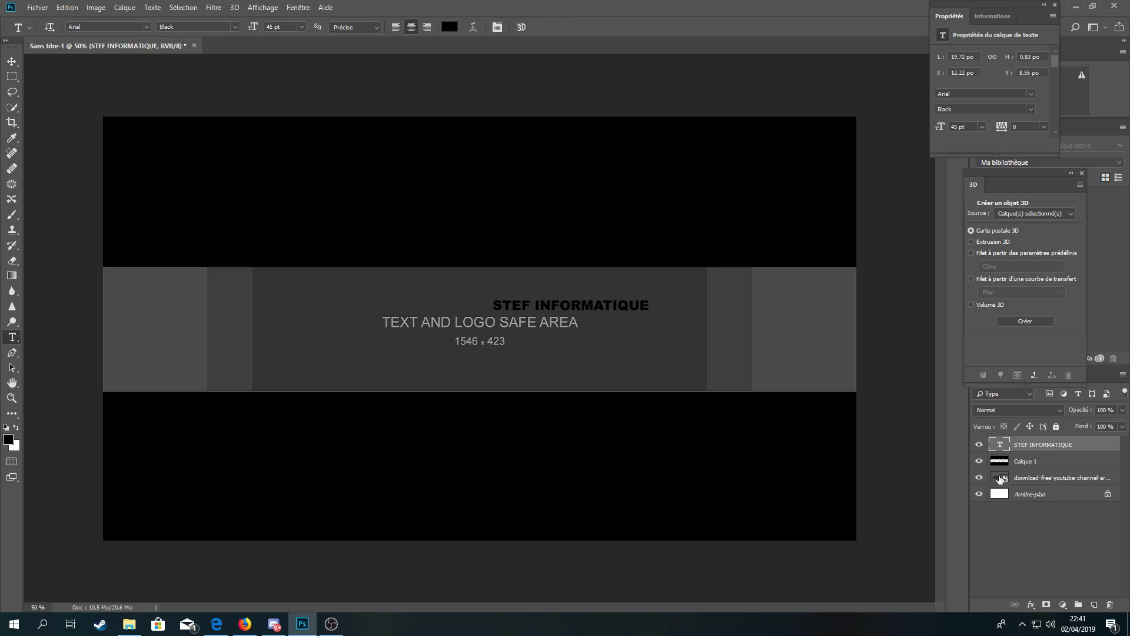
Step: Move the title left so it sits roughly centred over the template's safe area label, at X about 8.5 inches
click(12, 62)
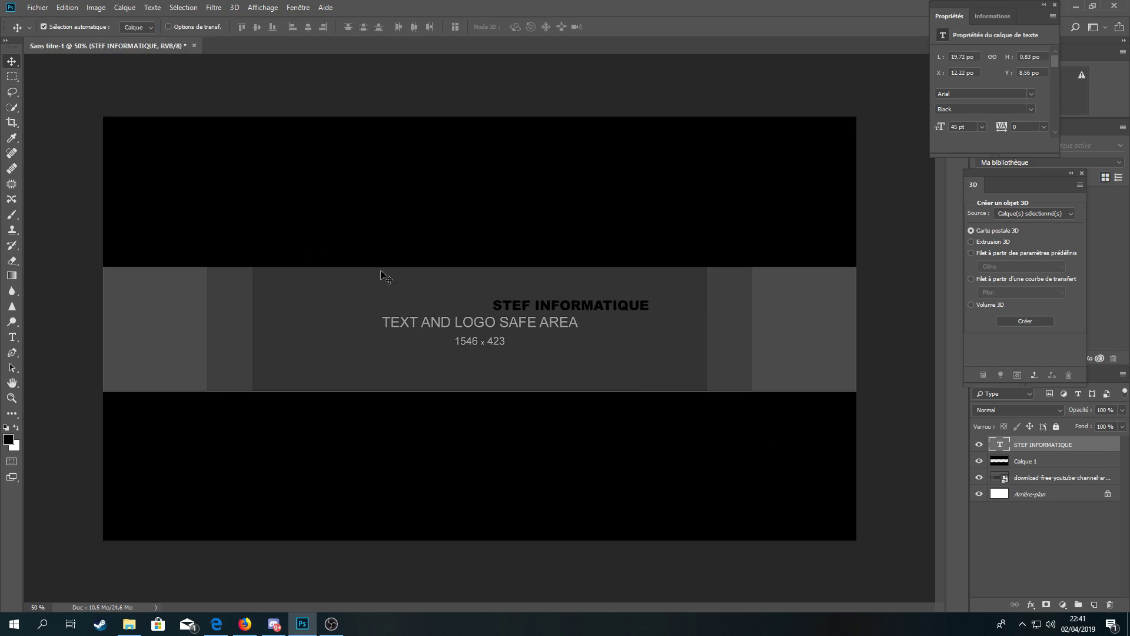
drag(562, 312, 483, 310)
click(620, 323)
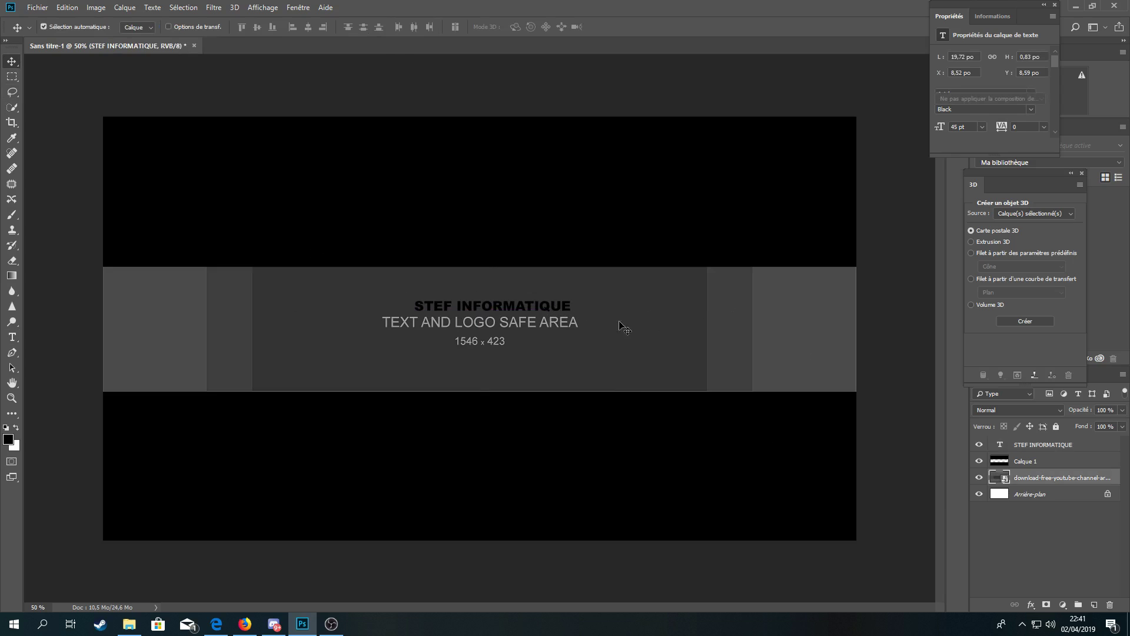
Step: Try the title at 60 pt, settle on 80 pt, and move it up slightly above the safe area label
double_click(1001, 446)
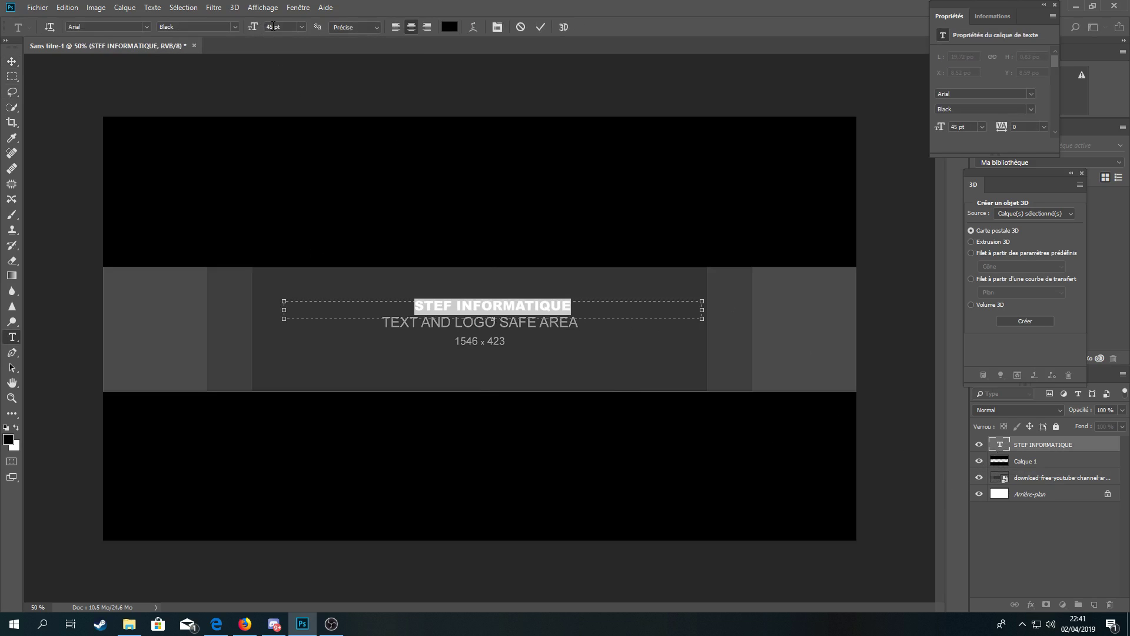
text(60)
key(Return)
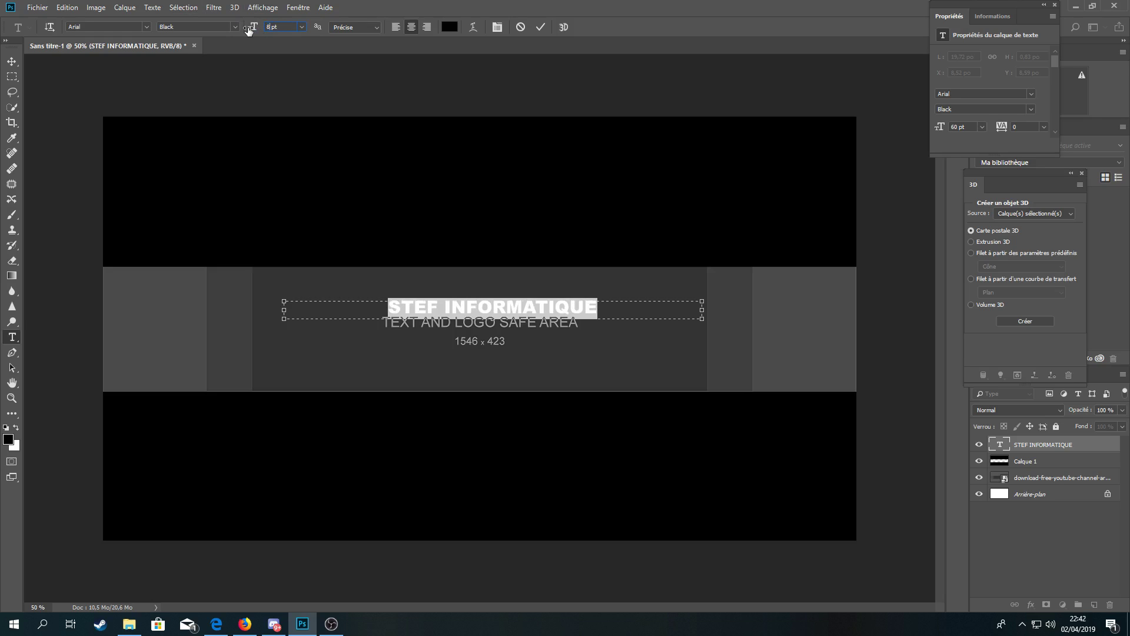
key(Return)
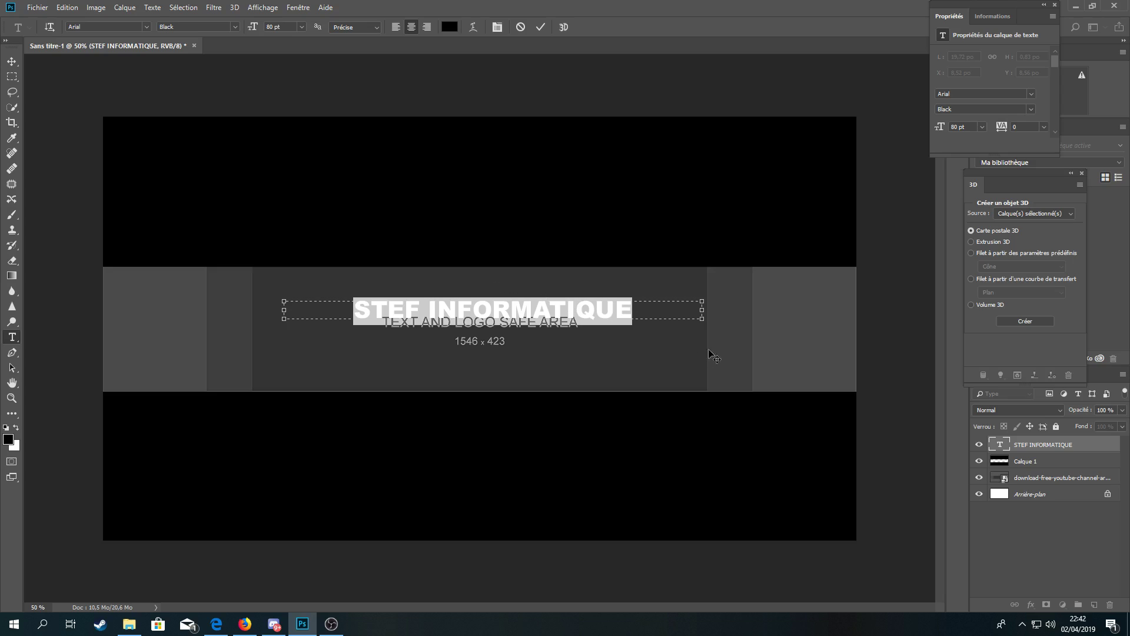
key(ctrl+Return)
key(v)
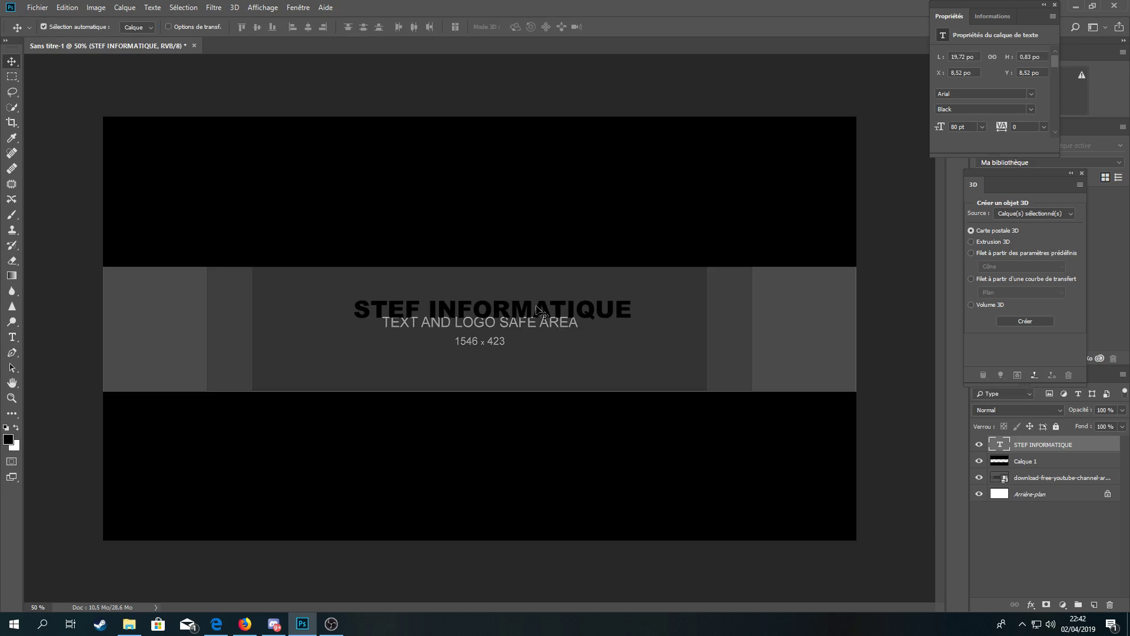
drag(536, 313, 535, 305)
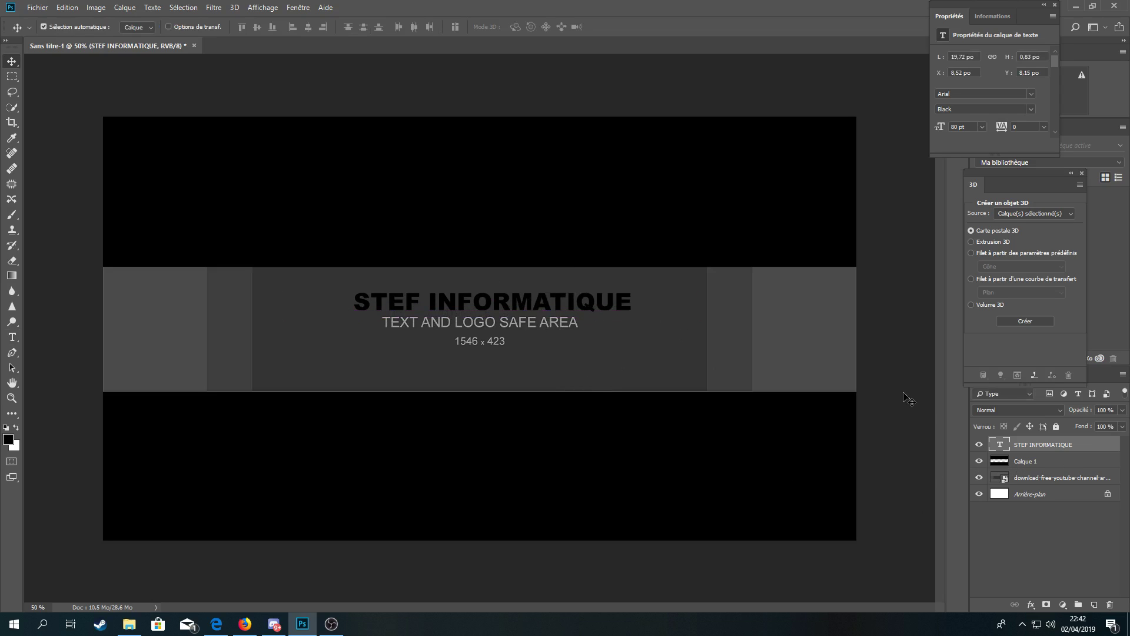
Step: Add an outside stroke (Contour) effect to the STEF INFORMATIQUE layer with a size of 7 px
right_click(1088, 447)
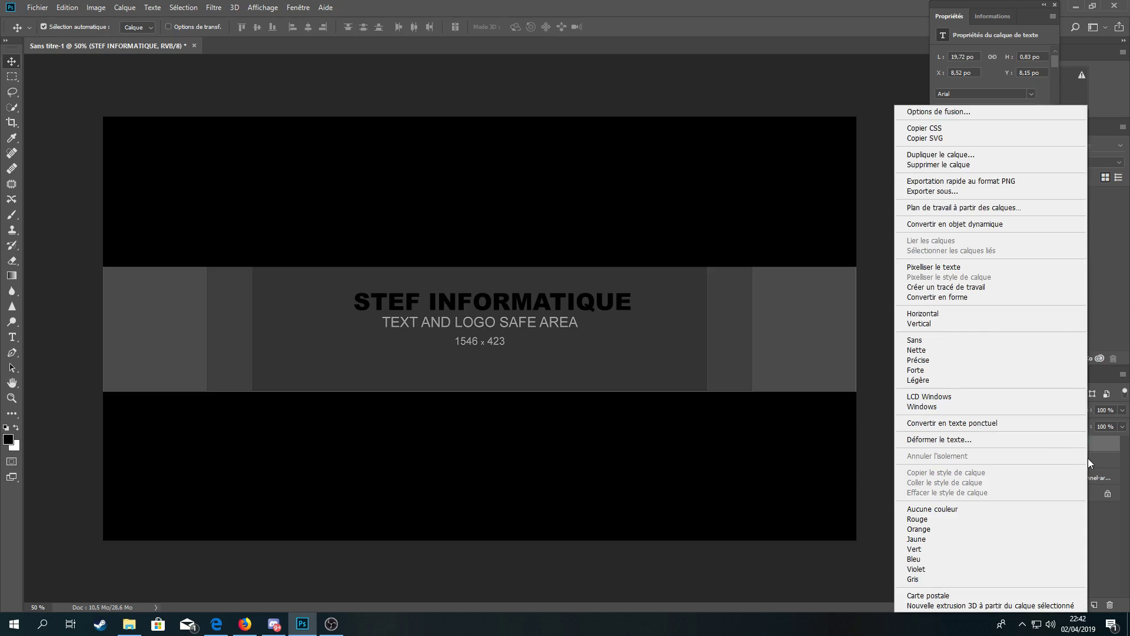
click(1105, 447)
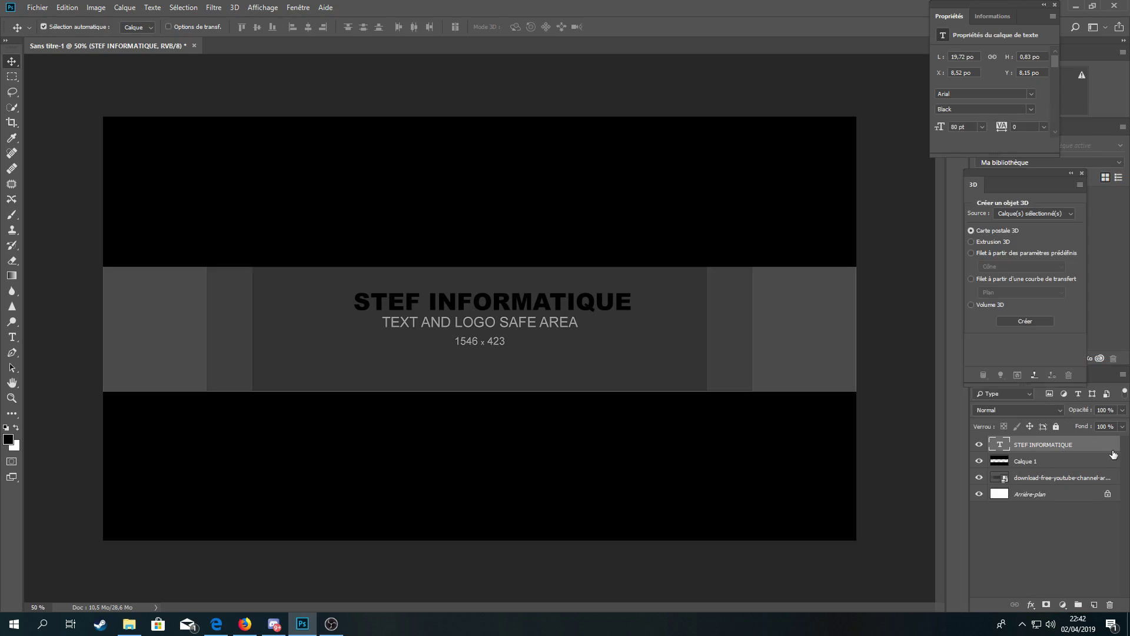
double_click(1101, 451)
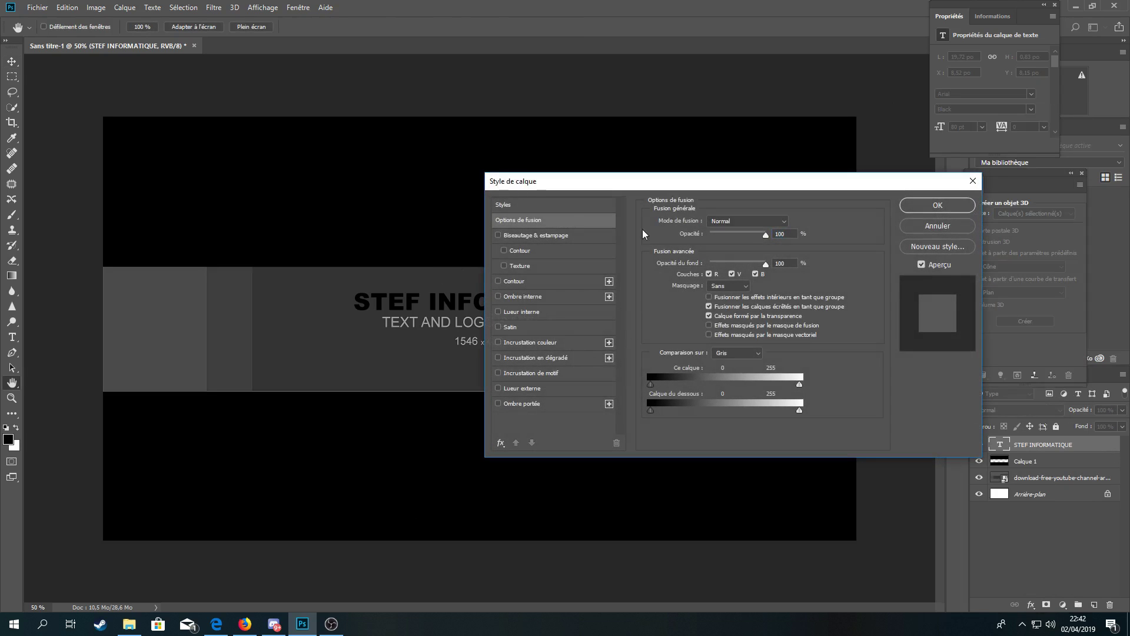
click(498, 281)
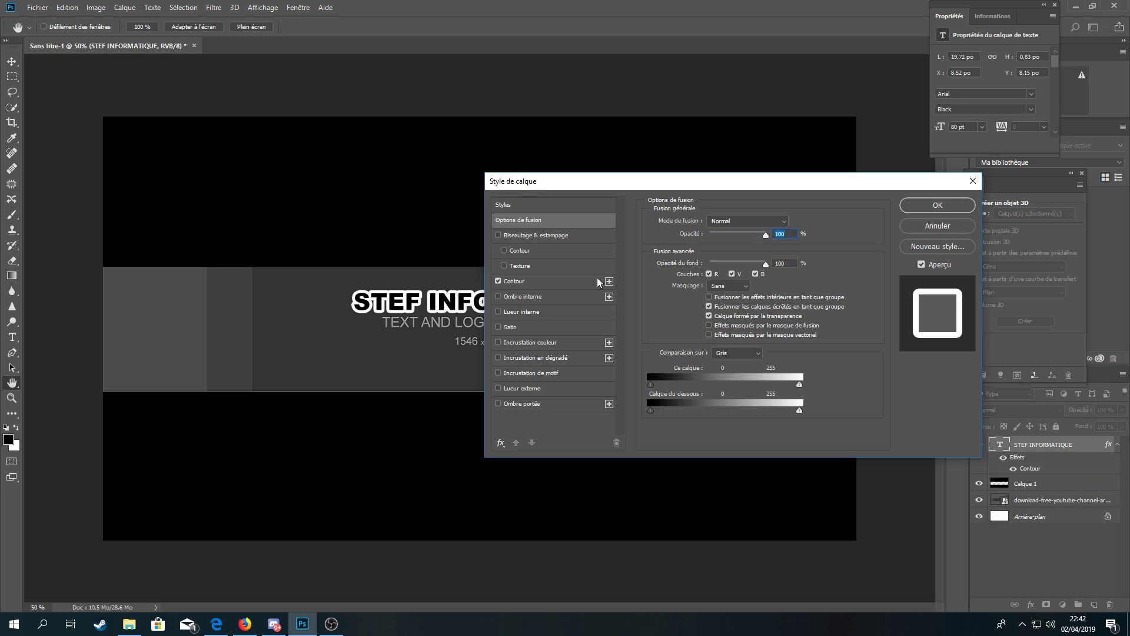
click(548, 281)
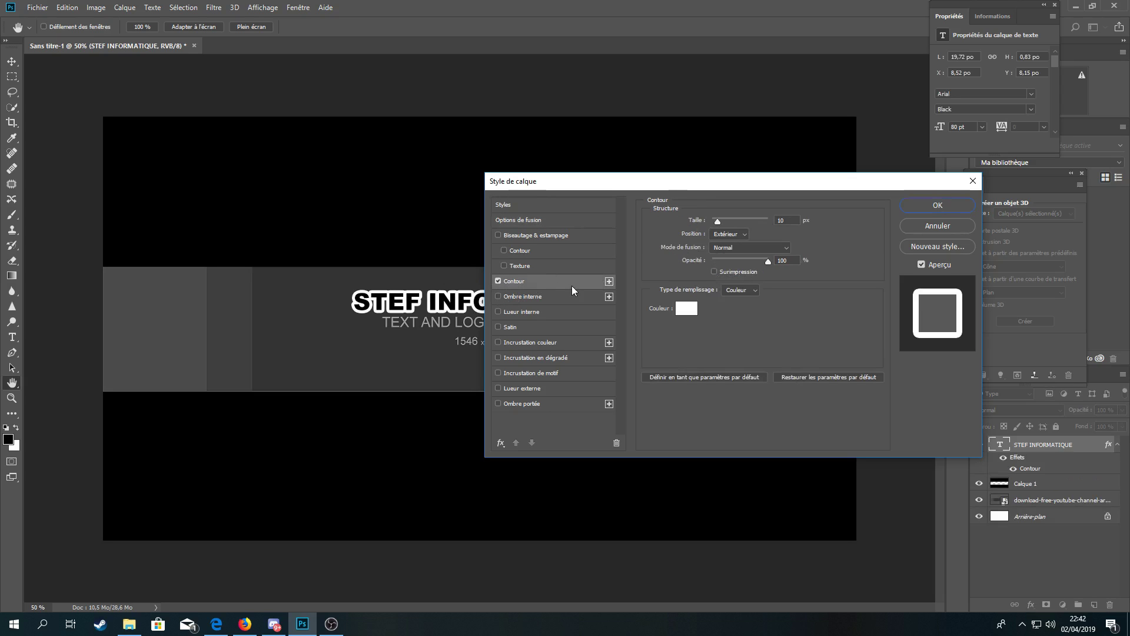
drag(833, 182, 719, 348)
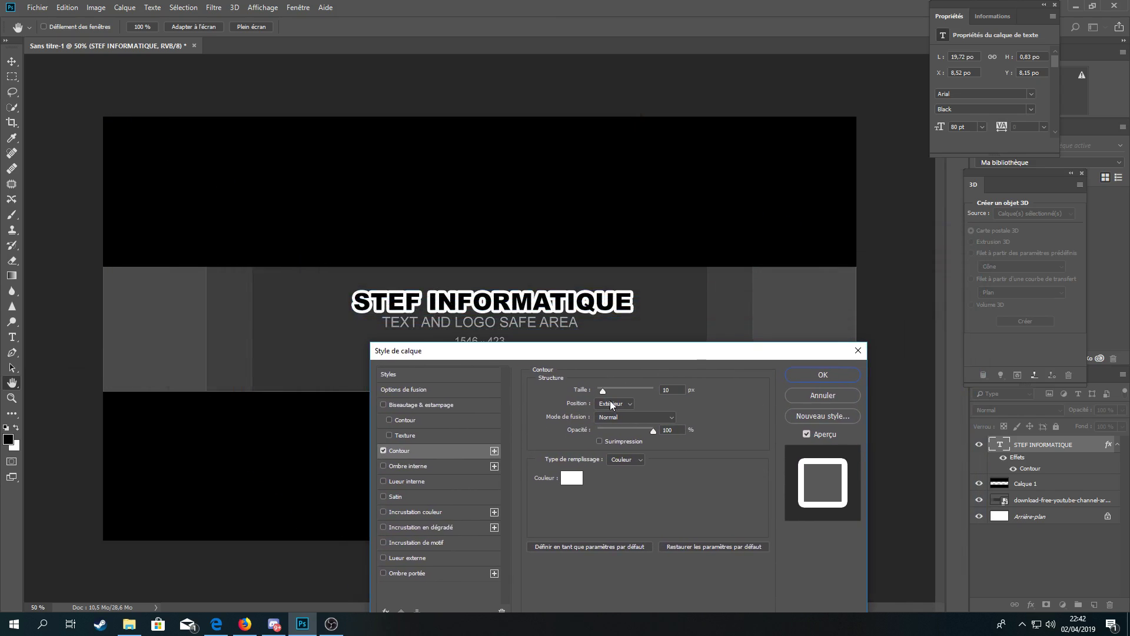
mouse_move(603, 393)
mouse_down()
mouse_move(624, 391)
mouse_move(602, 394)
mouse_up()
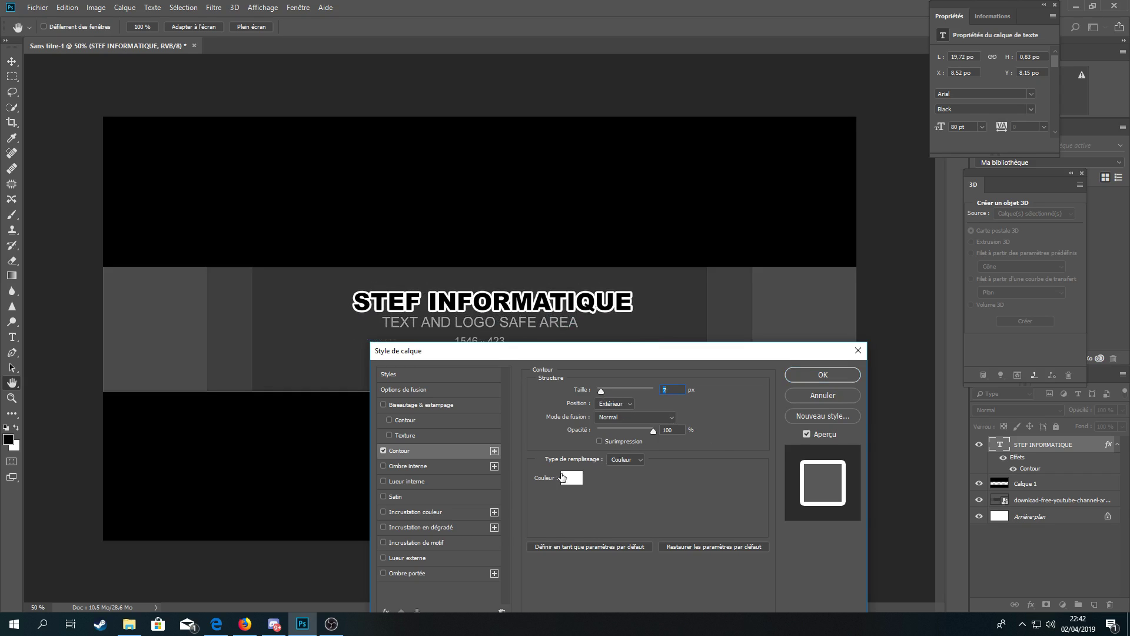
Step: Set the stroke colour to off-white (f6f0f1), apply the layer style, and nudge the title down slightly
click(571, 478)
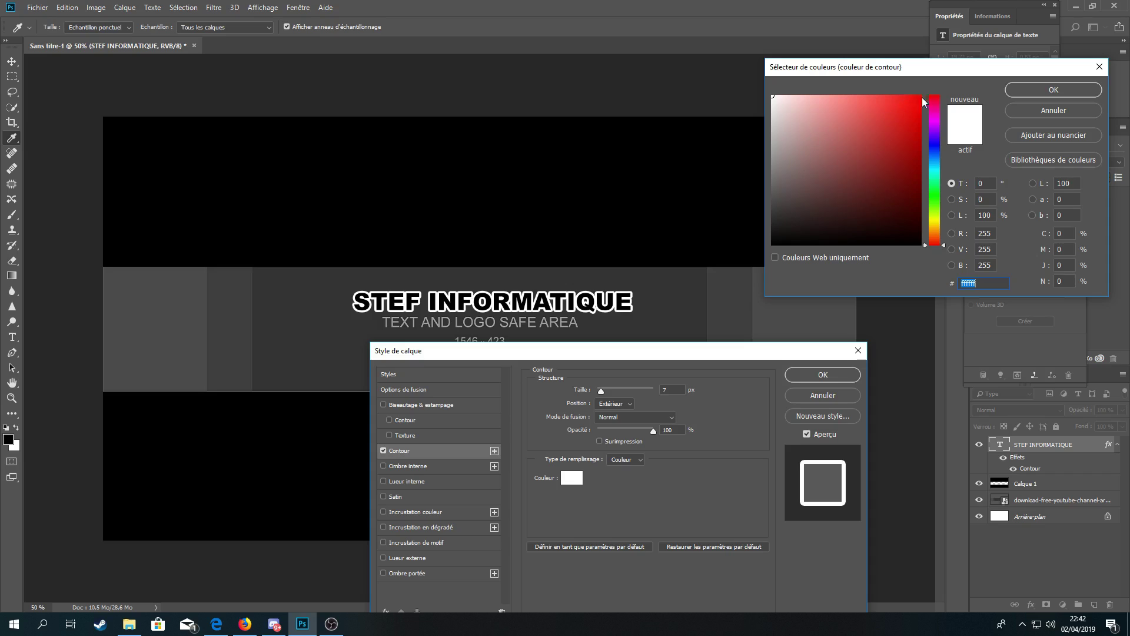
click(933, 97)
click(919, 102)
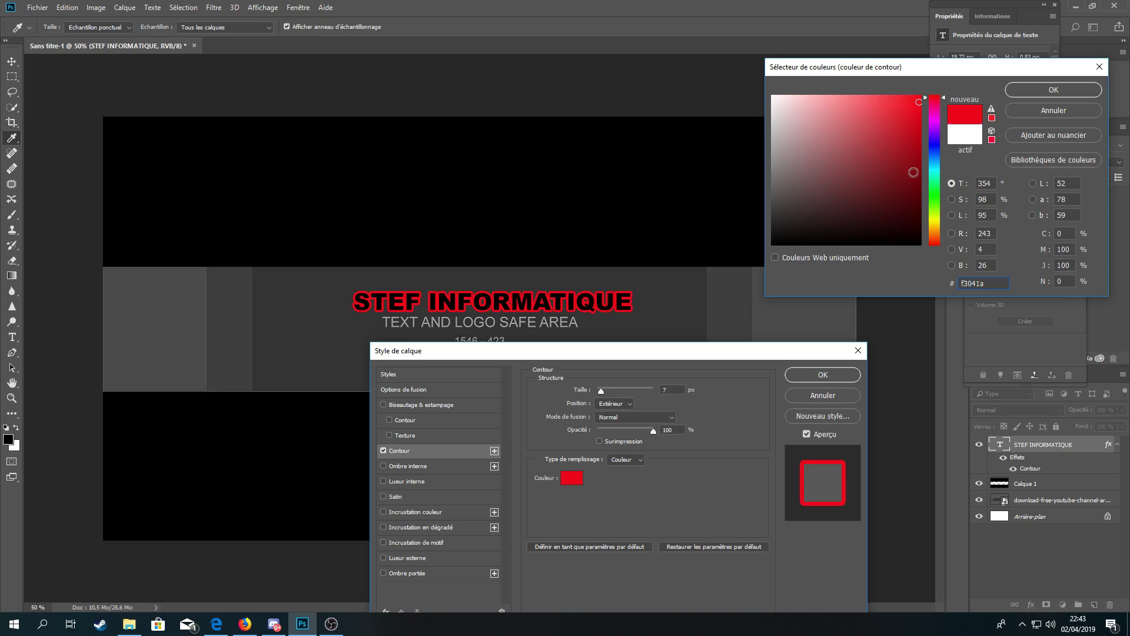
click(775, 100)
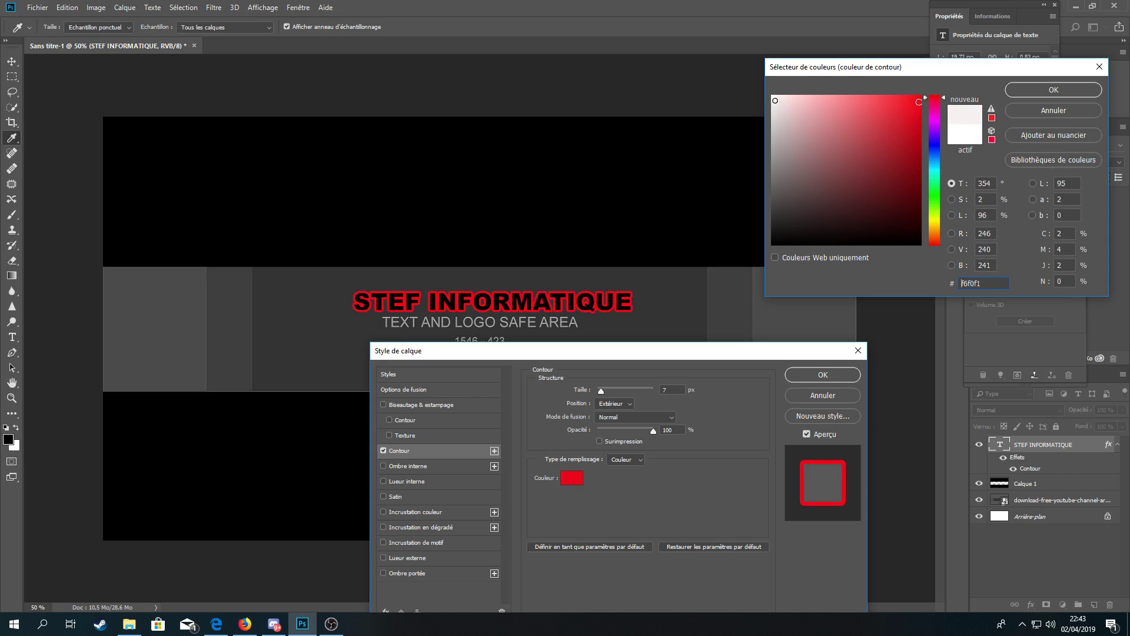
click(1053, 90)
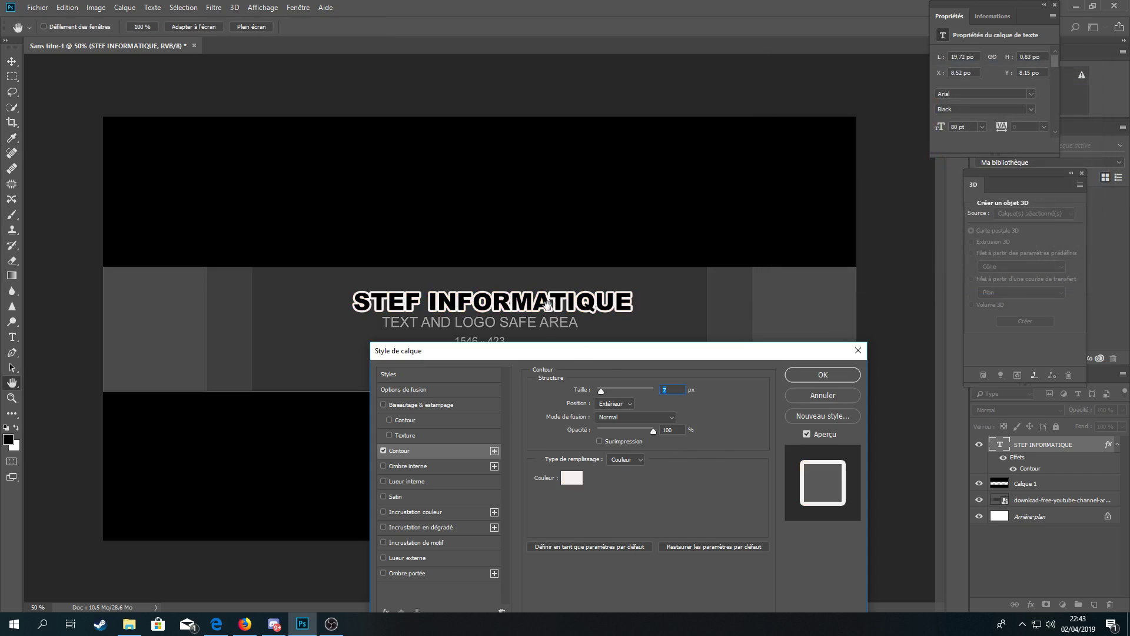
click(822, 377)
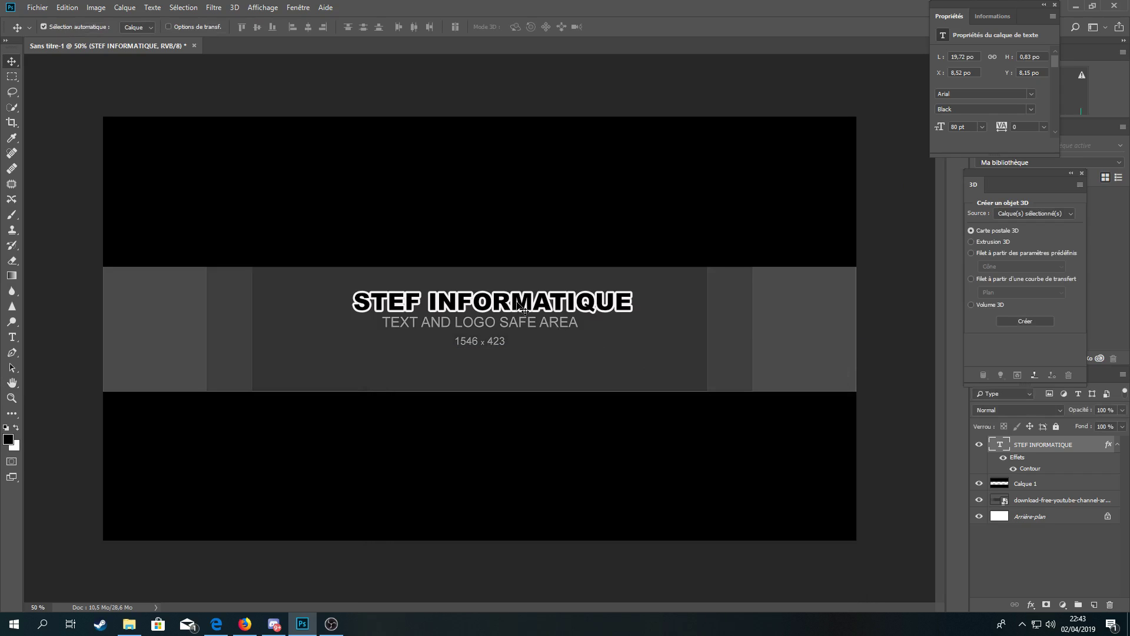
drag(516, 304, 517, 305)
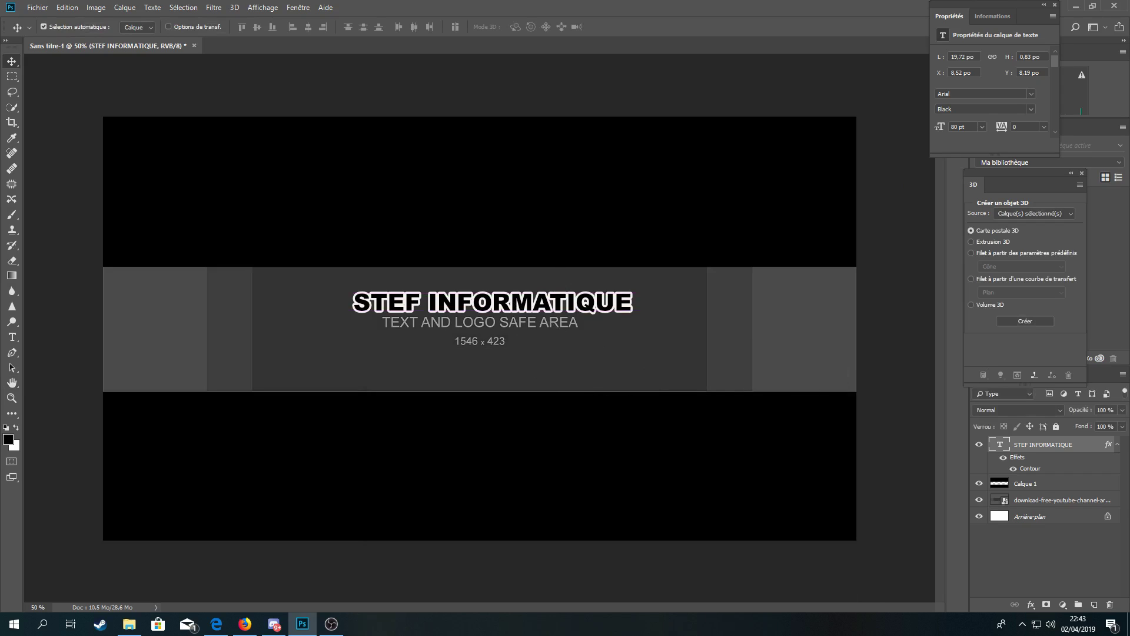
key(alt+Tab)
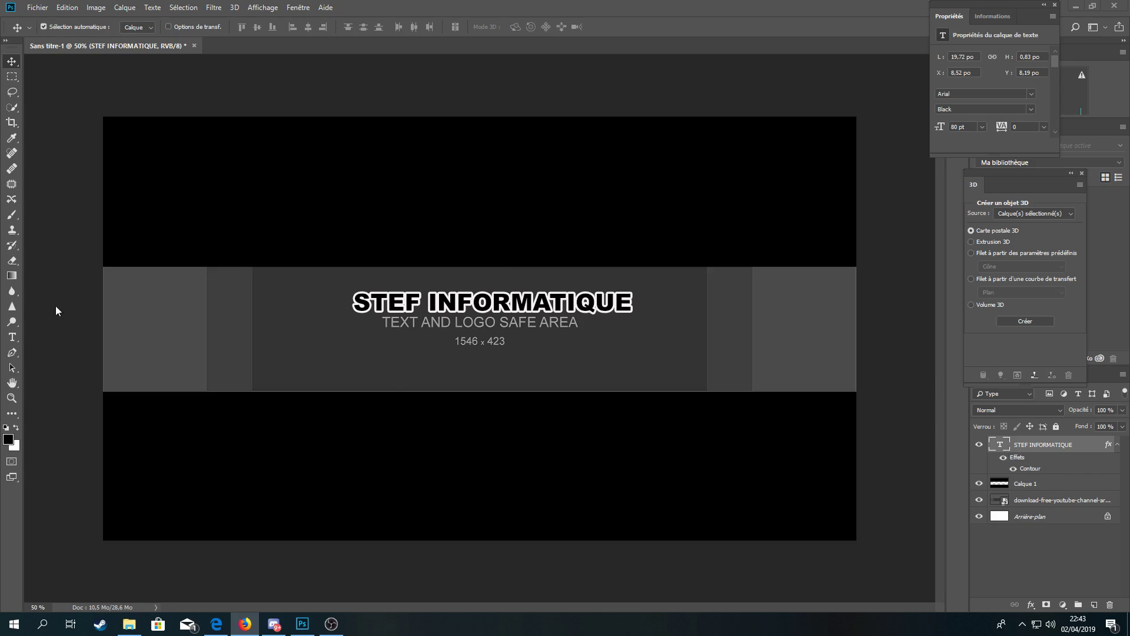
click(14, 341)
click(411, 342)
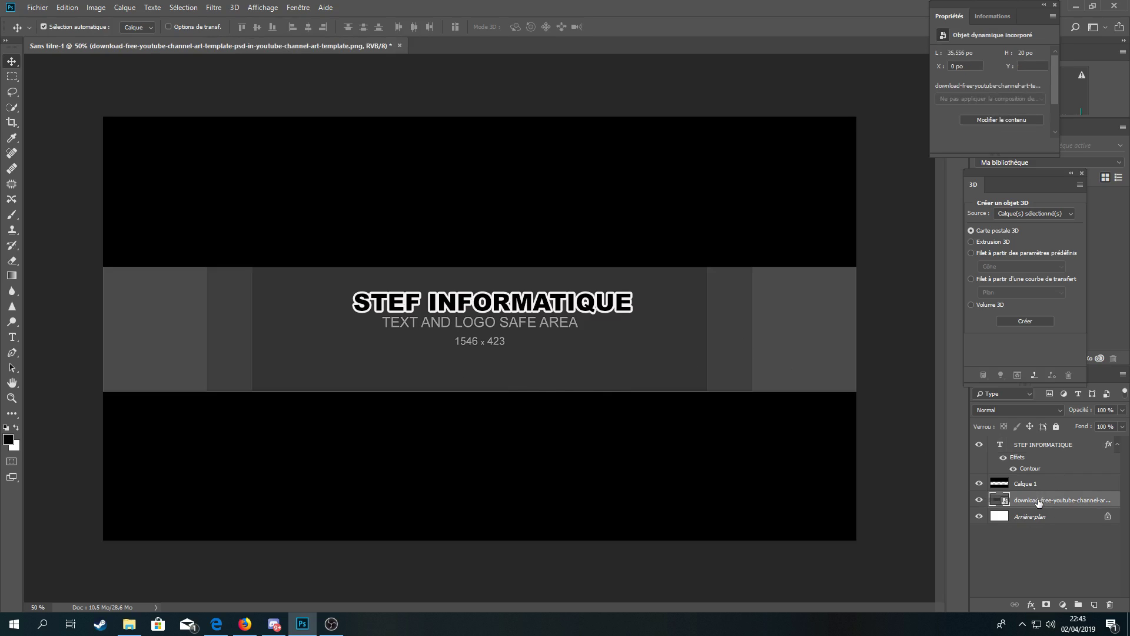
click(1041, 443)
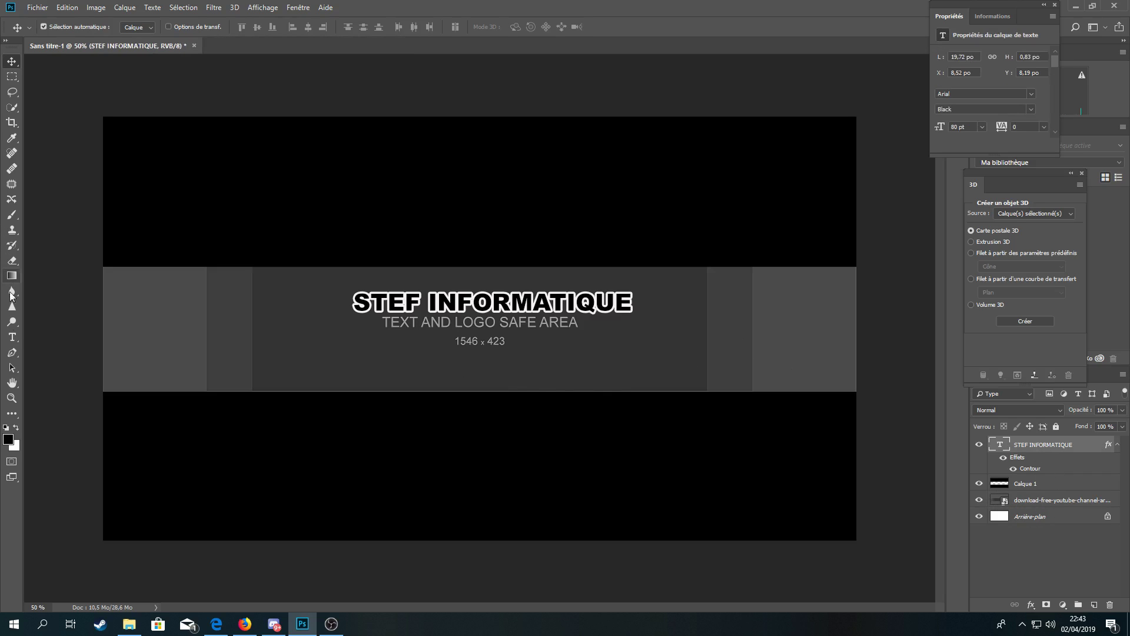
Step: Draw a text box below the template's 1546 x 423 label and enter TUTO-CONSEILS in it
click(12, 338)
drag(354, 376, 555, 387)
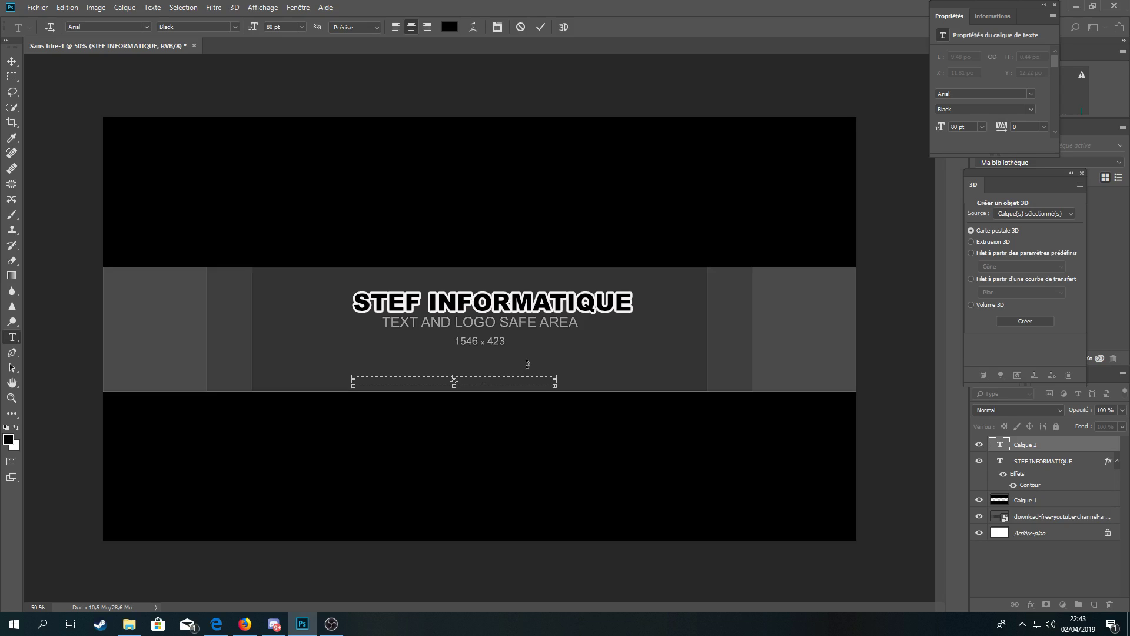
drag(555, 374, 598, 357)
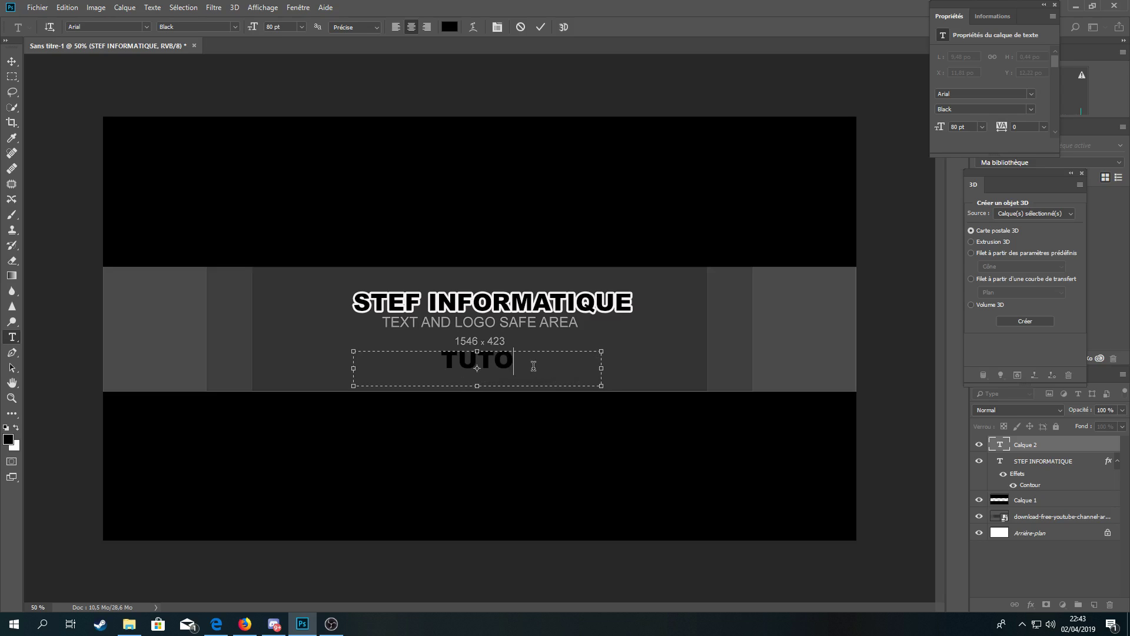
text(-CONSEIL)
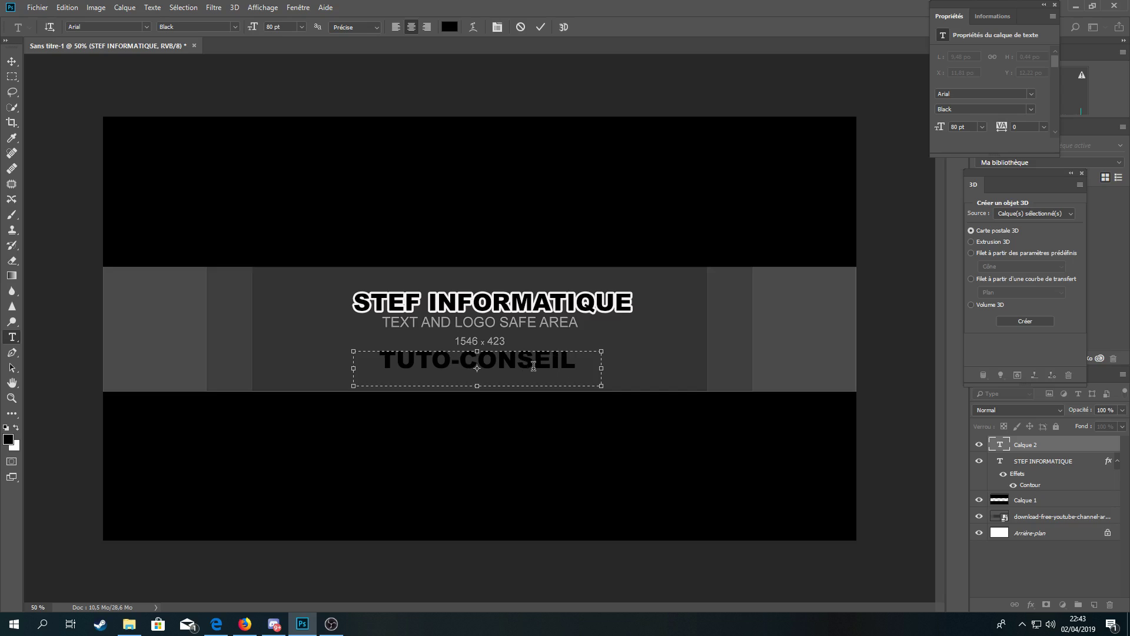
text(S)
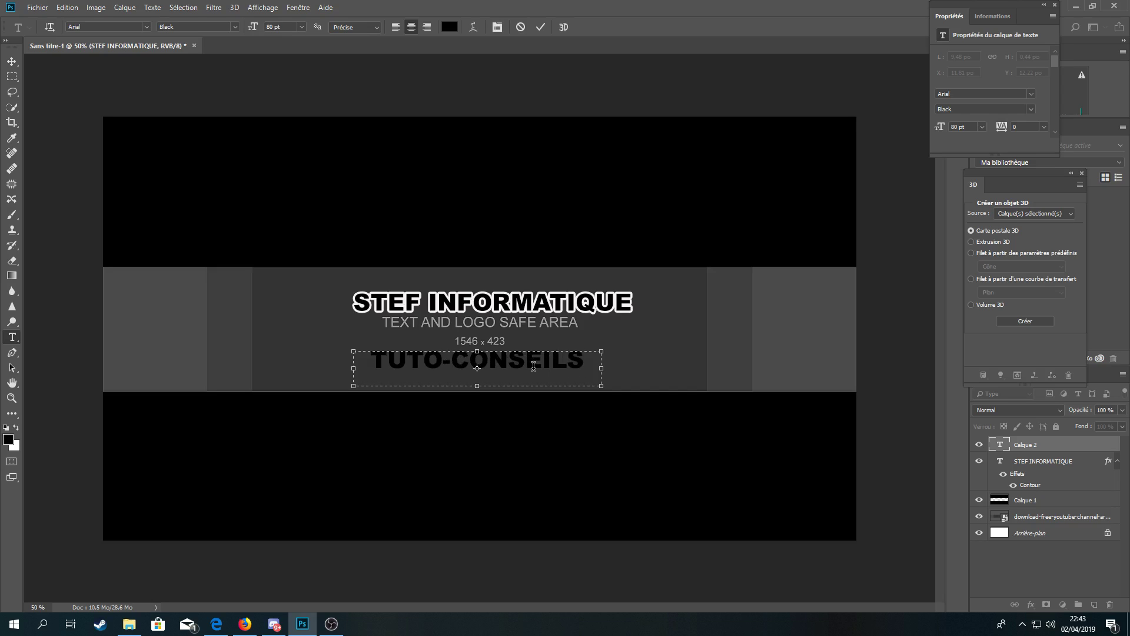
Step: Add spaces around the hyphen so it reads TUTO - CONSEILS, widen the text box to the title's end, and commit the text
click(458, 367)
key(Right)
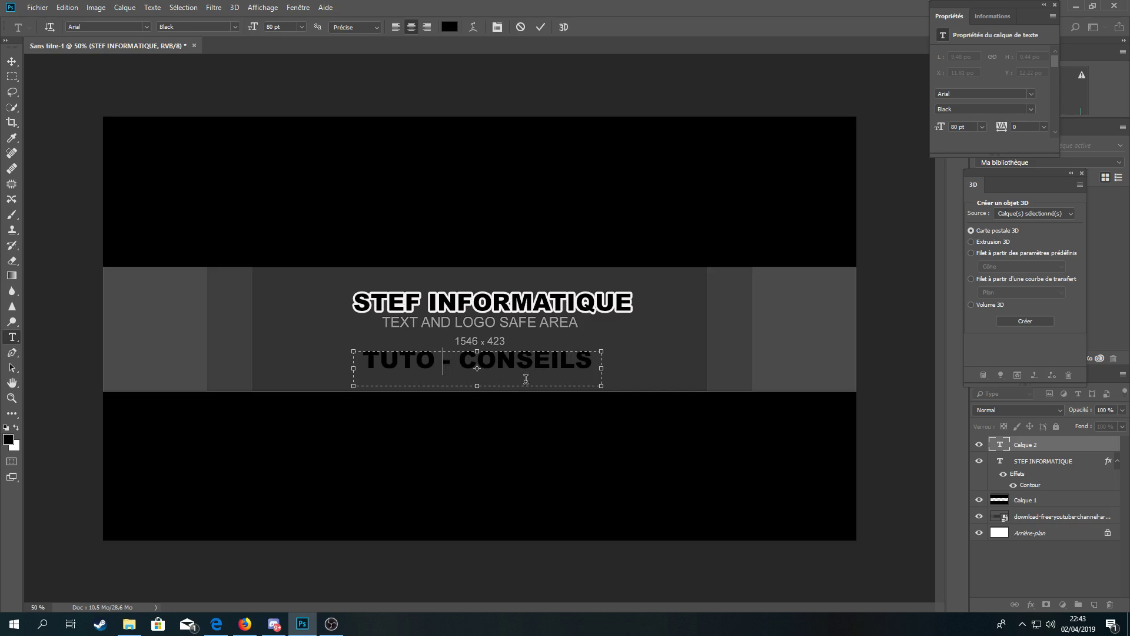
drag(477, 386, 477, 381)
drag(601, 366, 625, 358)
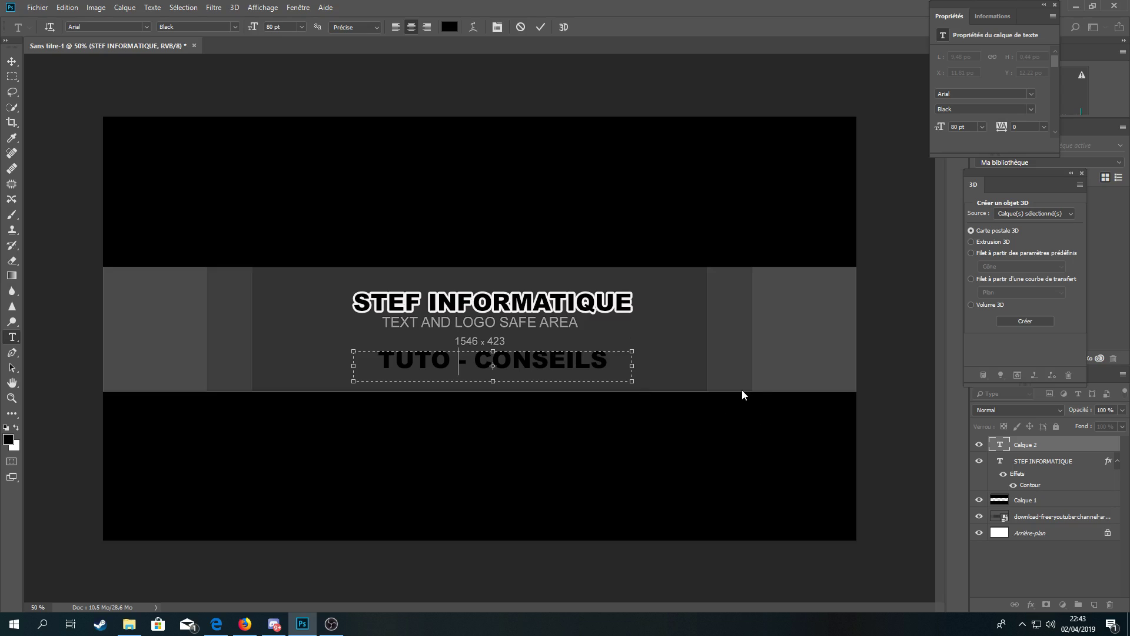
click(1002, 448)
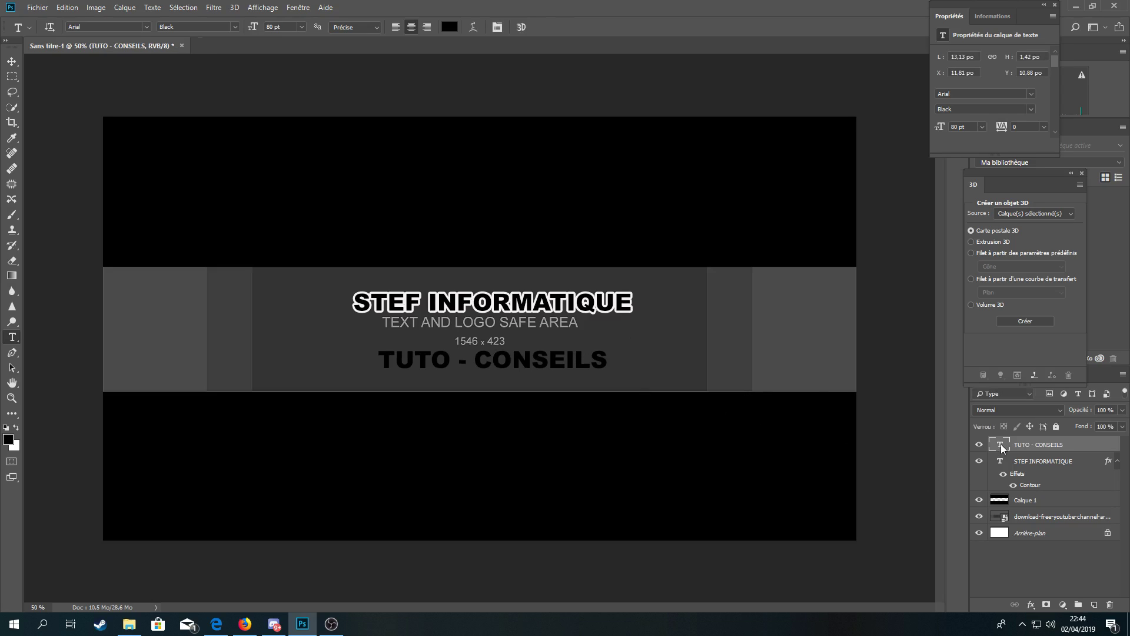
Step: Set the TUTO - CONSEILS text to 45 pt and colour it red (f10505)
double_click(1000, 446)
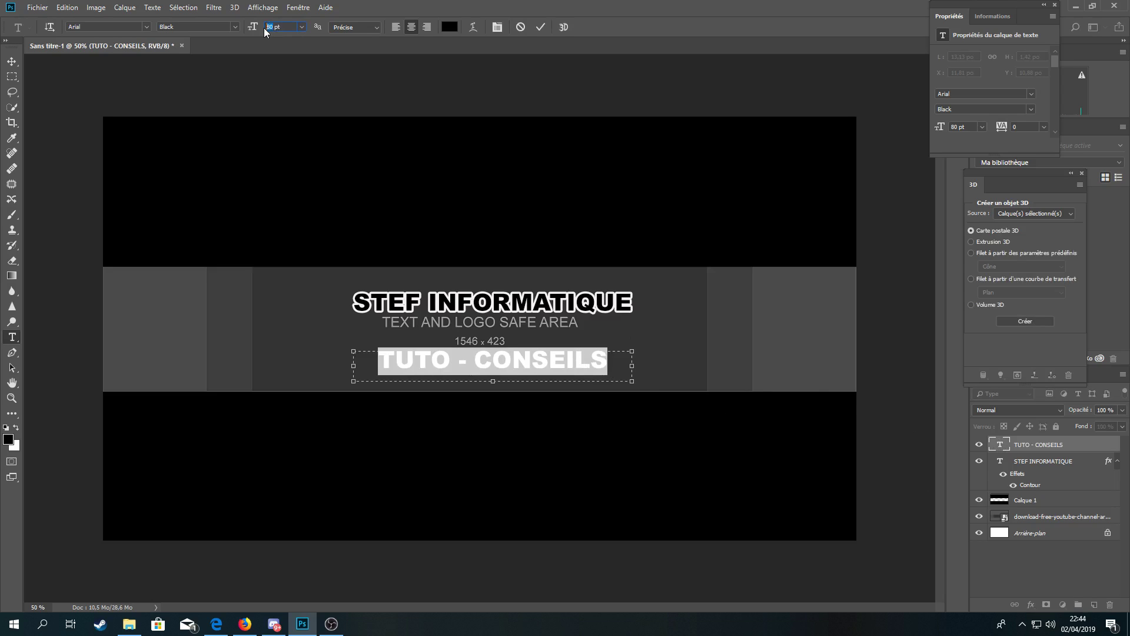
key(Return)
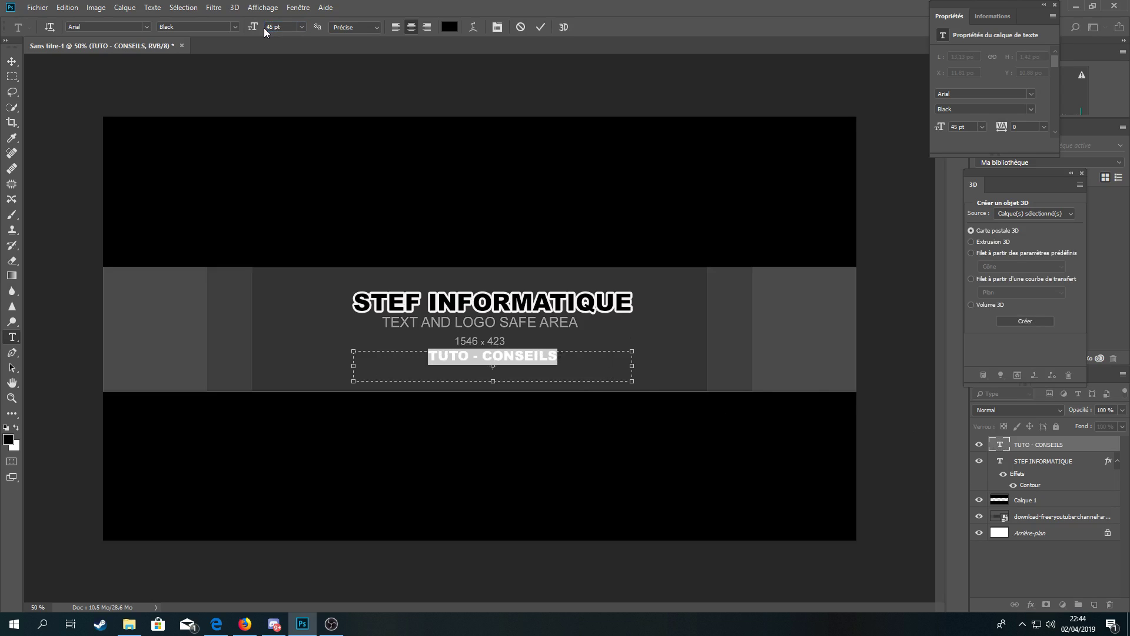
click(450, 27)
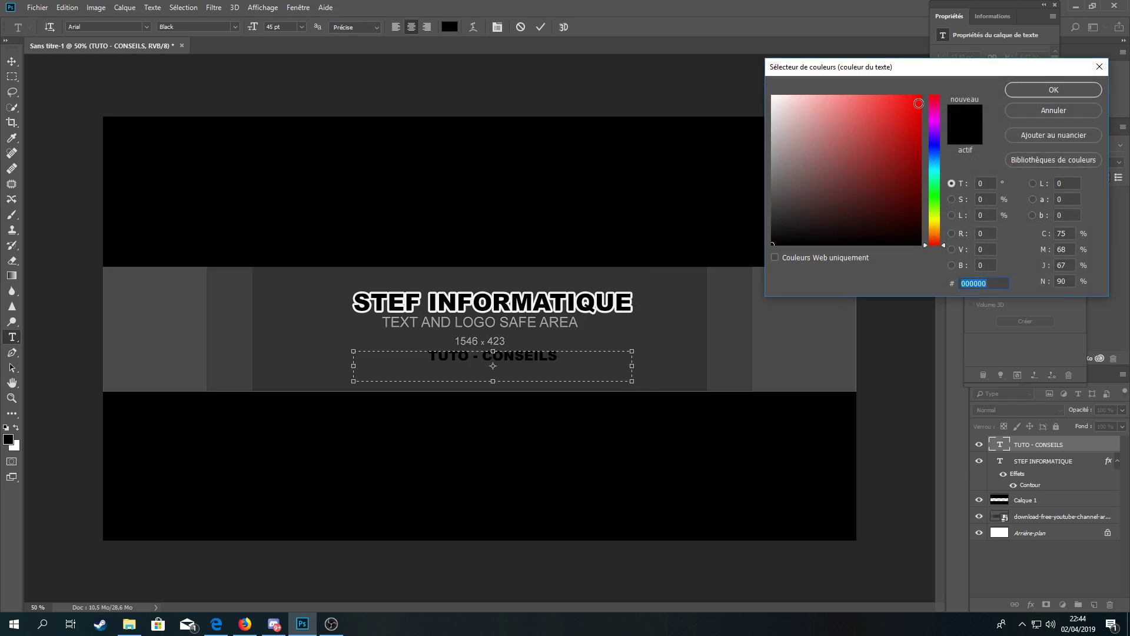
click(918, 103)
click(1029, 90)
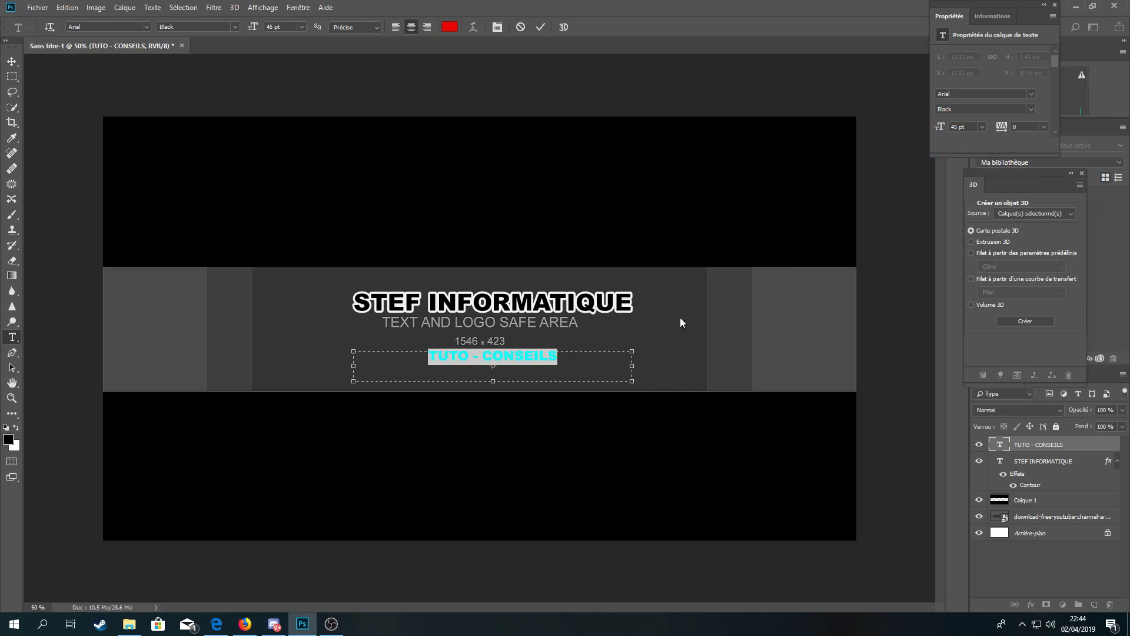
click(690, 372)
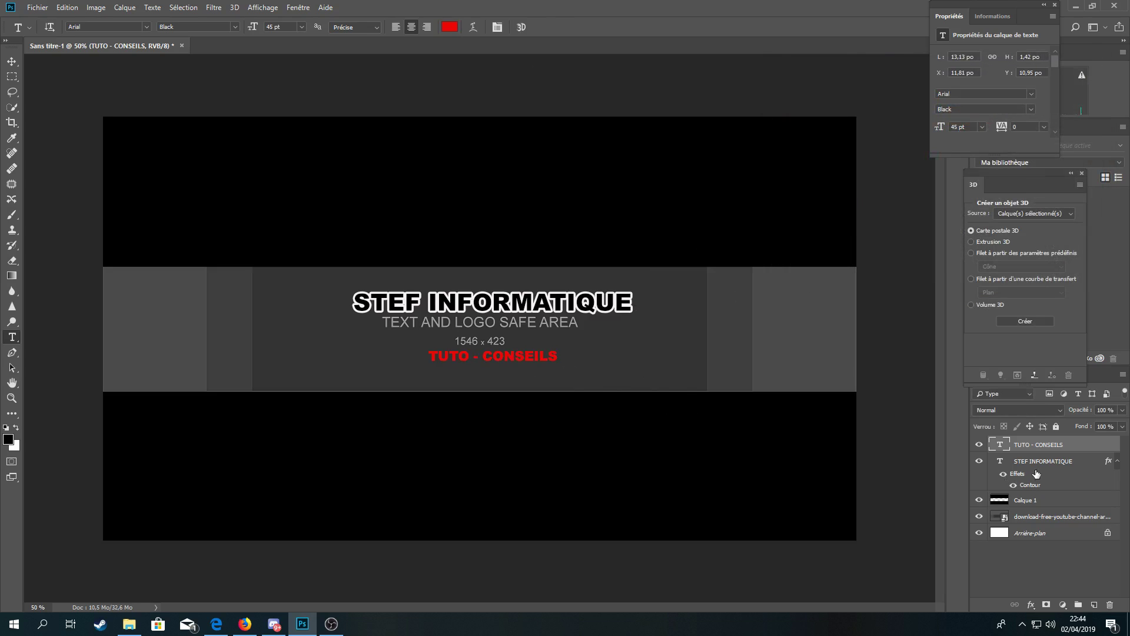
Step: Move TUTO - CONSEILS up to just under the safe area label and shift the title left to X about 8.2 inches
click(12, 62)
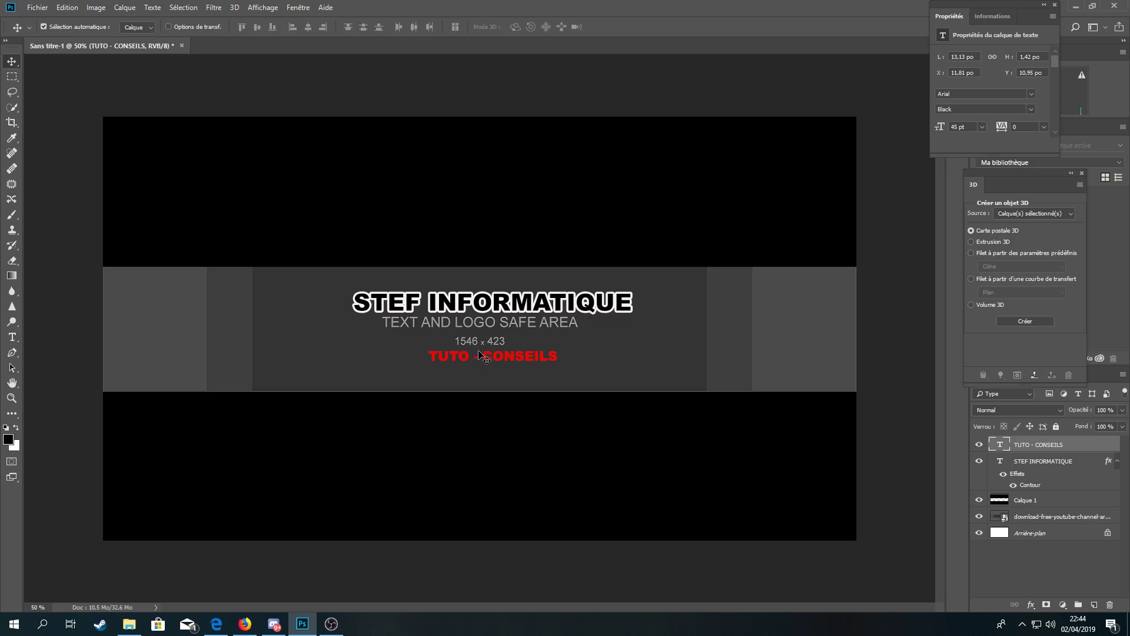
drag(479, 351, 477, 340)
drag(504, 304, 497, 303)
click(494, 340)
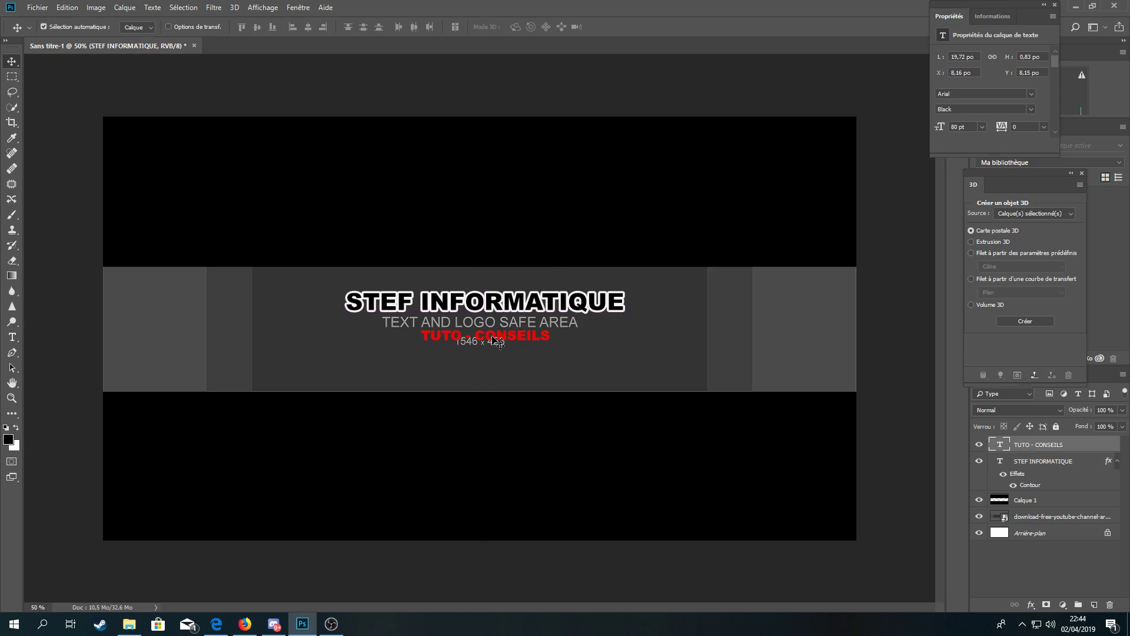
click(681, 389)
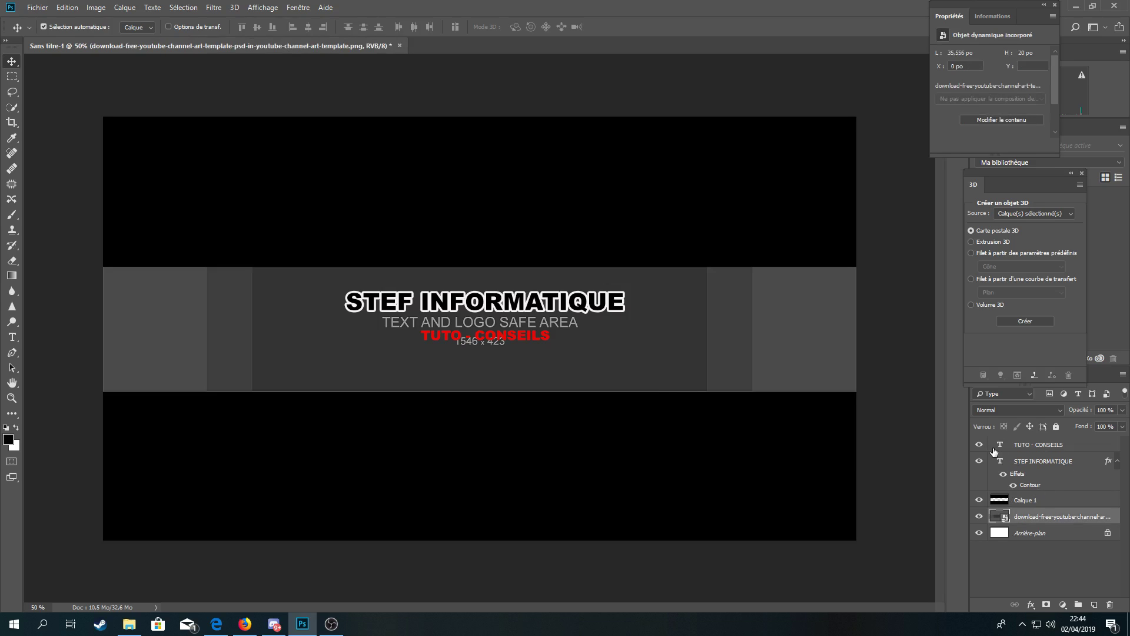
Step: Add an outside stroke (Contour) effect to the TUTO - CONSEILS layer and show its settings
double_click(1077, 452)
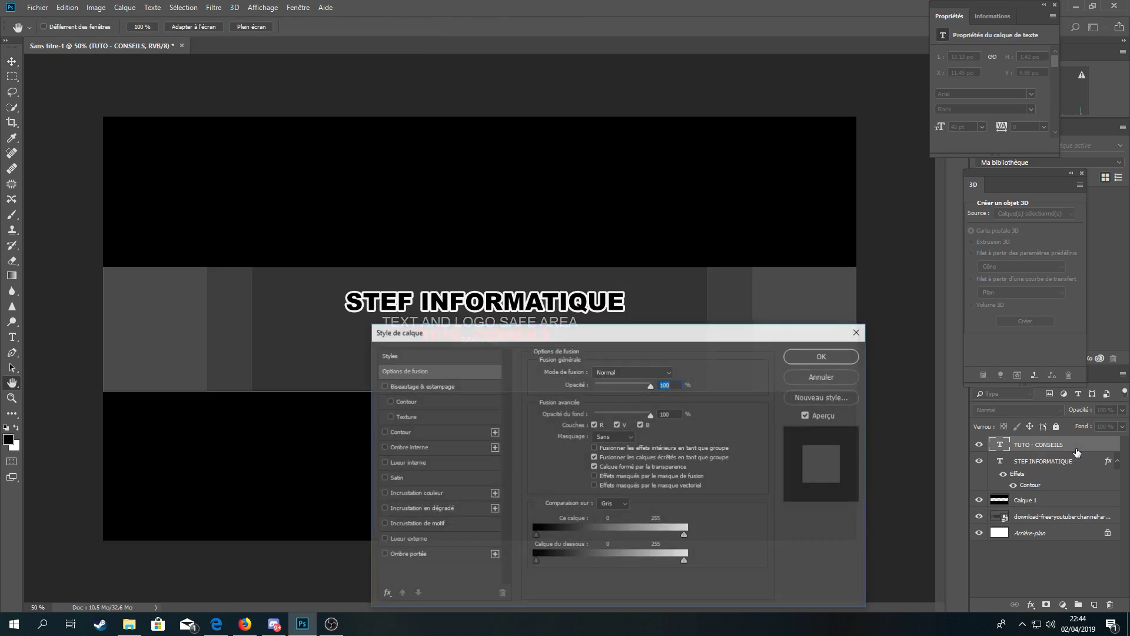
click(383, 432)
drag(682, 340, 914, 225)
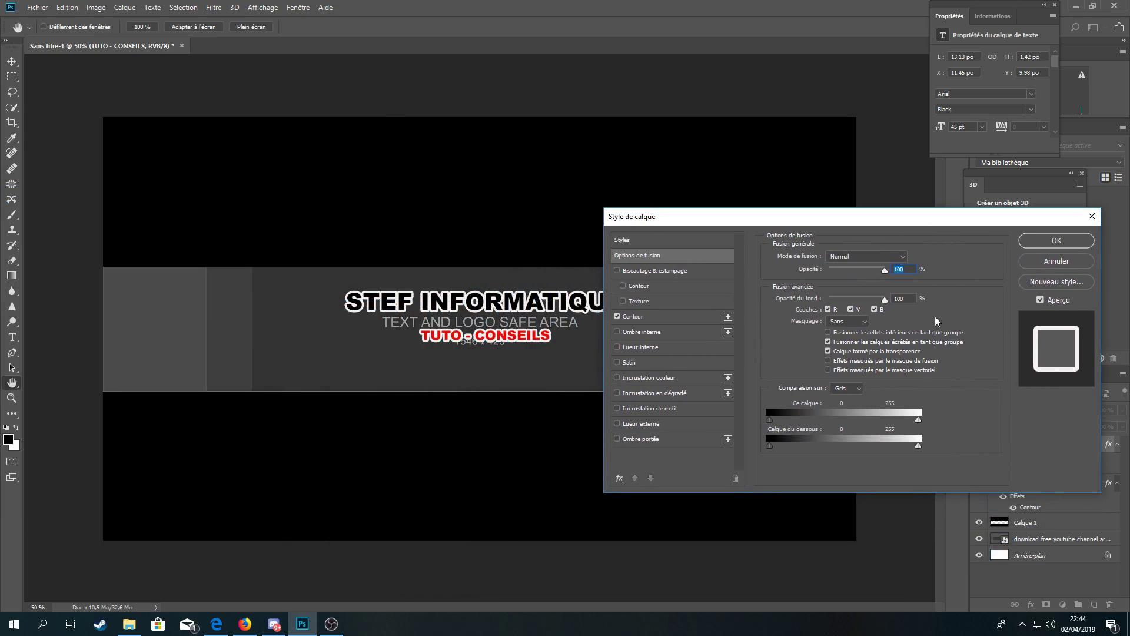
click(648, 316)
Step: Set the TUTO - CONSEILS stroke colour to near-black (050203), apply the layer style, and deselect the layer
click(812, 347)
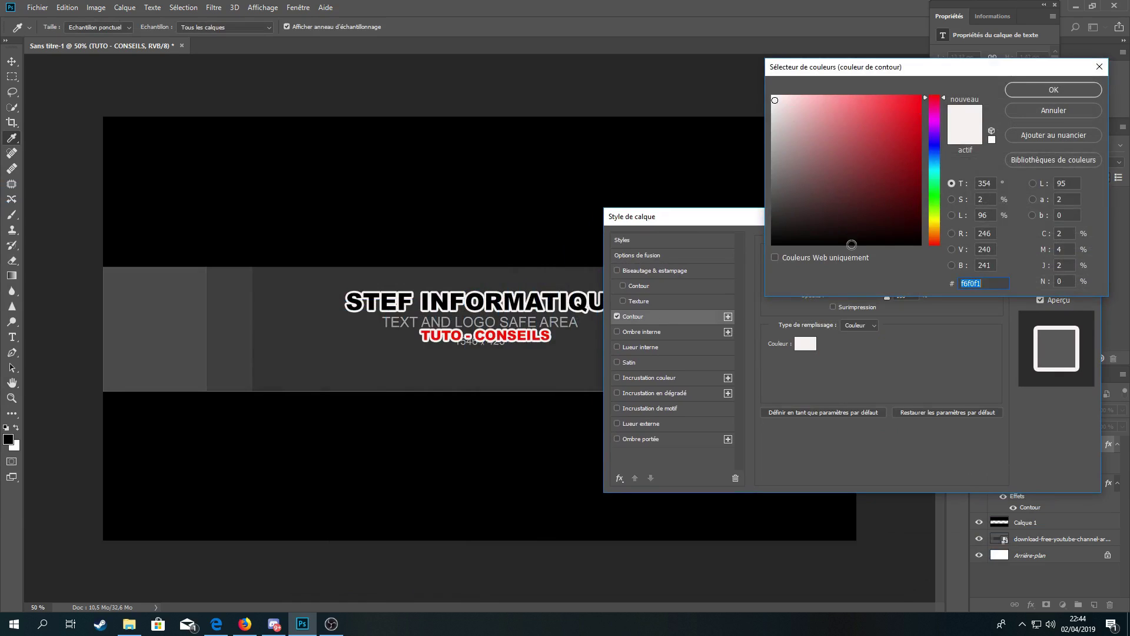
click(853, 242)
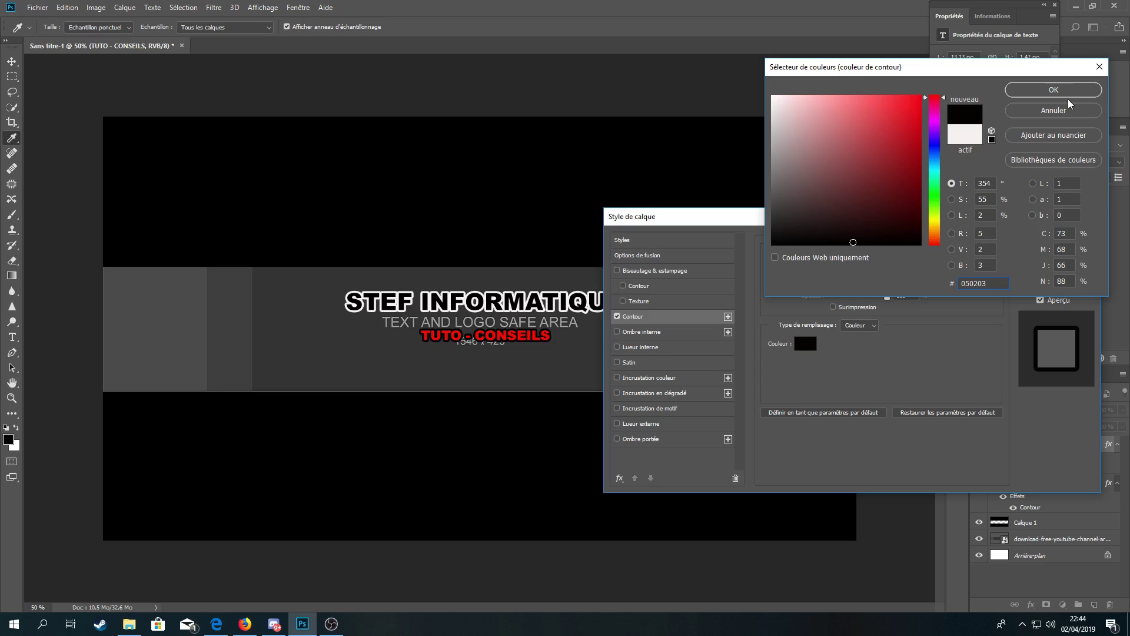
click(1037, 93)
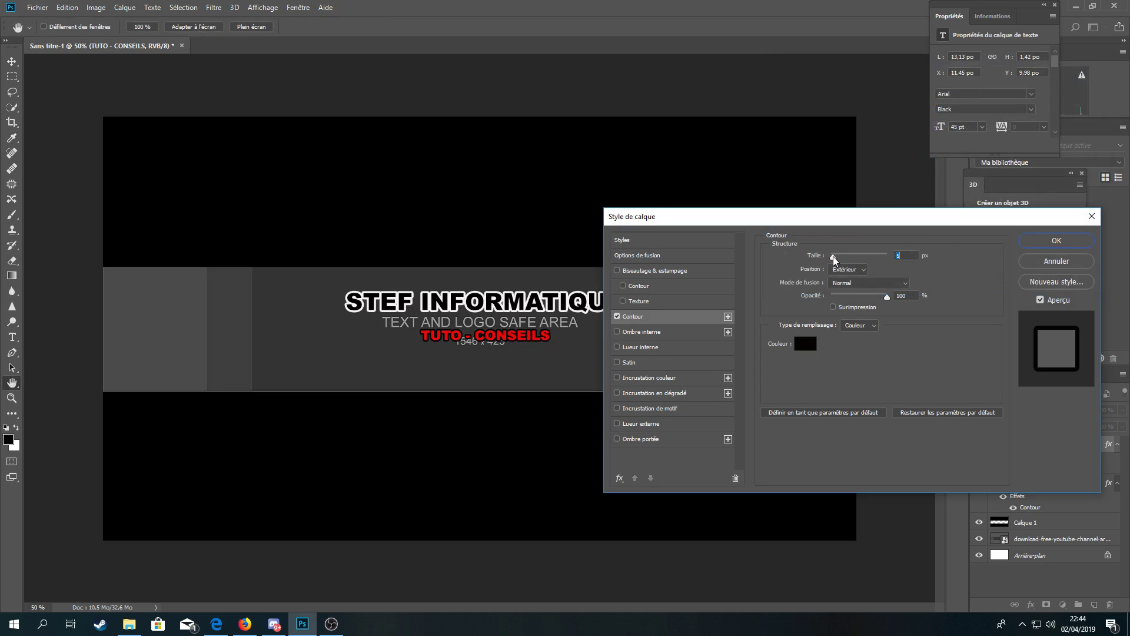
drag(833, 257, 834, 264)
click(1057, 241)
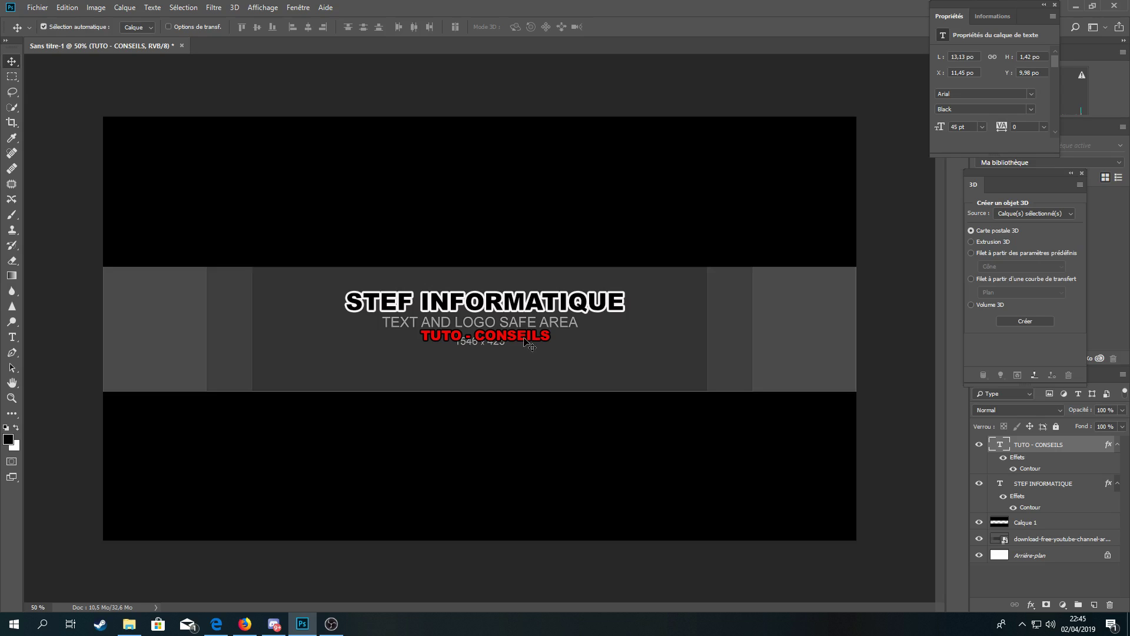
click(886, 542)
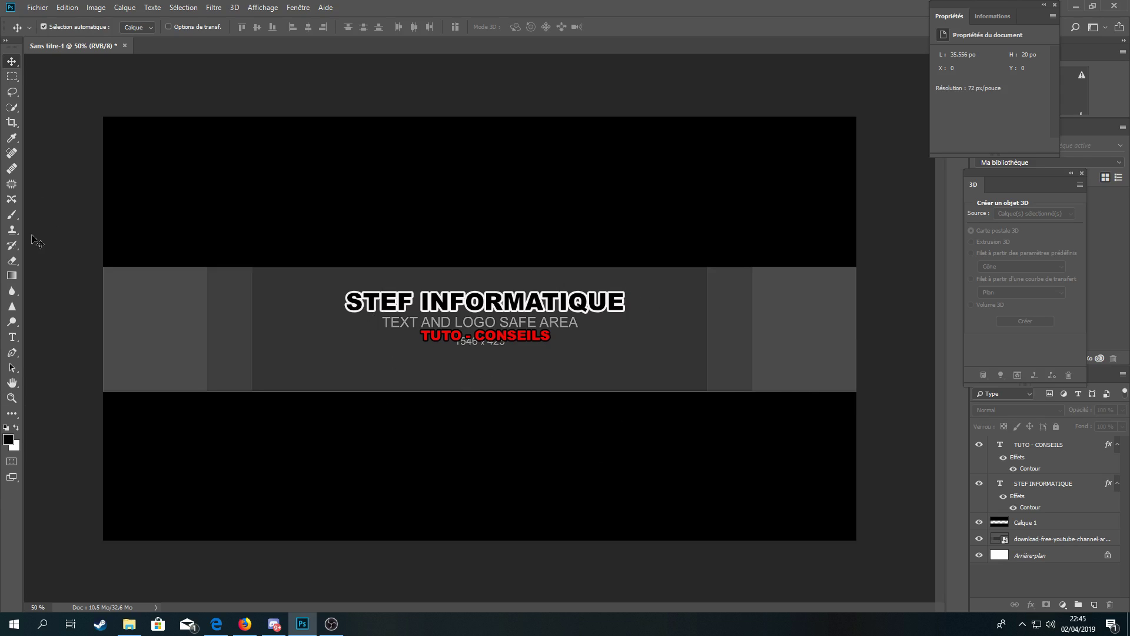
Step: Draw a text box below TUTO - CONSEILS and enter ABONNE TOI in it
click(17, 337)
drag(402, 376, 589, 361)
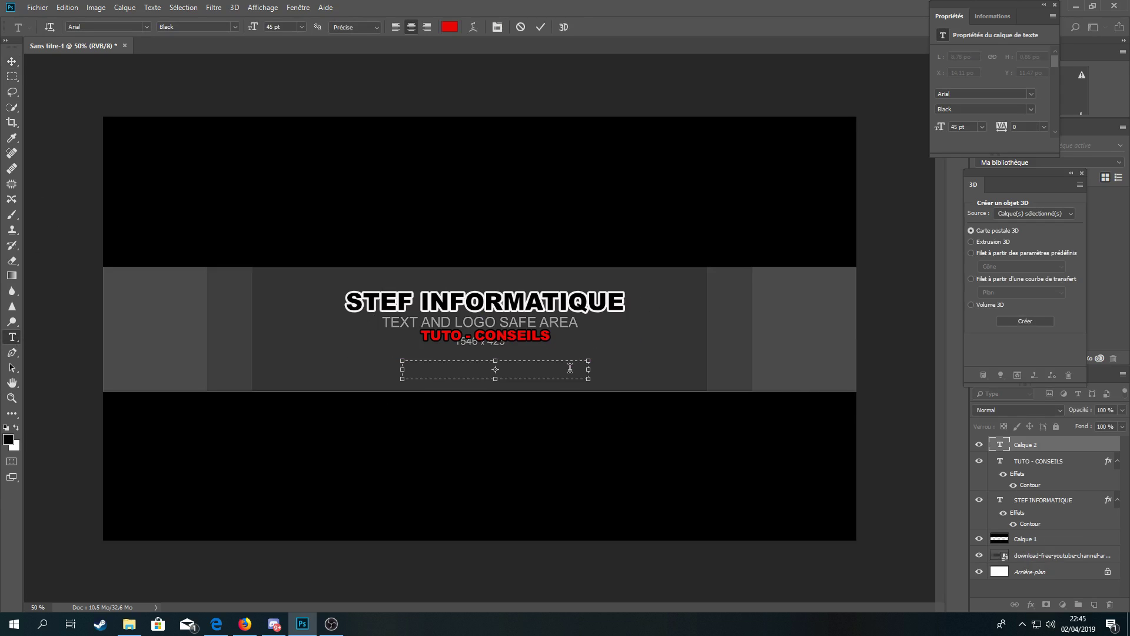
text(ABONNE TOI)
Step: Try to change the ABONNE TOI text colour to white without selecting its characters
click(449, 27)
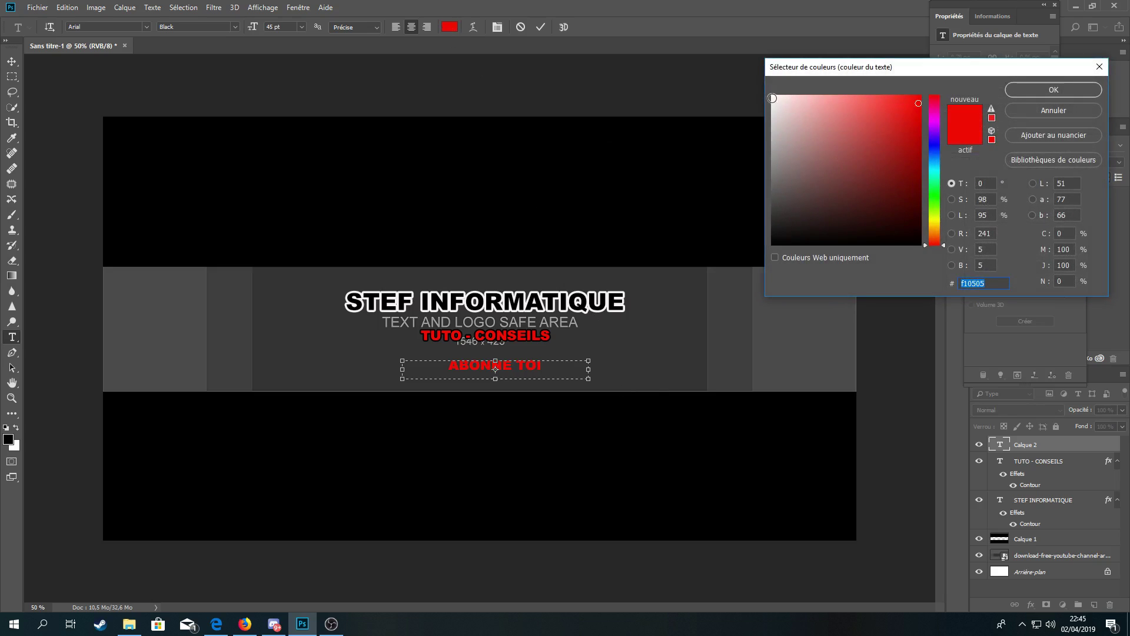
click(772, 97)
click(1043, 91)
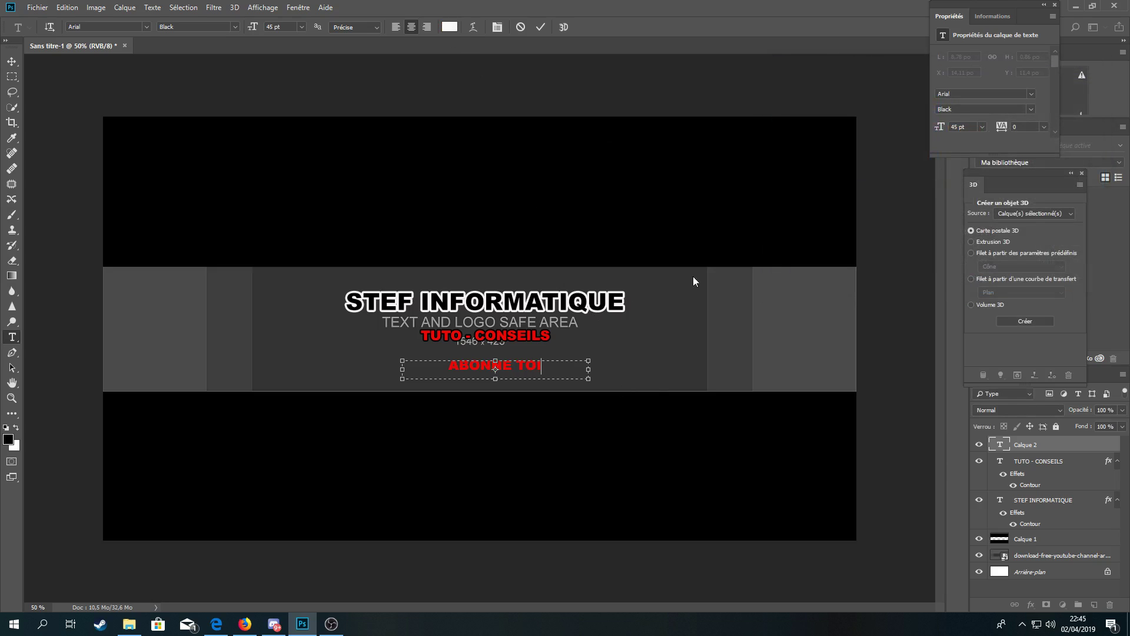
Step: Select all of the ABONNE TOI text, set its colour to off-white (fcf8f8), and commit the text
drag(548, 366, 435, 366)
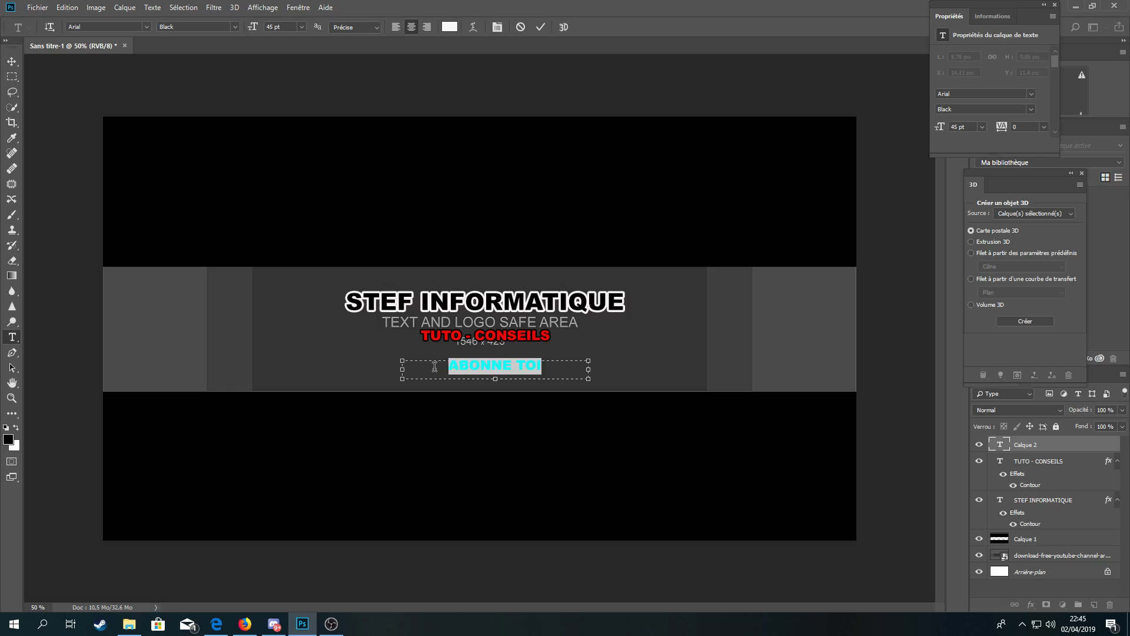
click(445, 26)
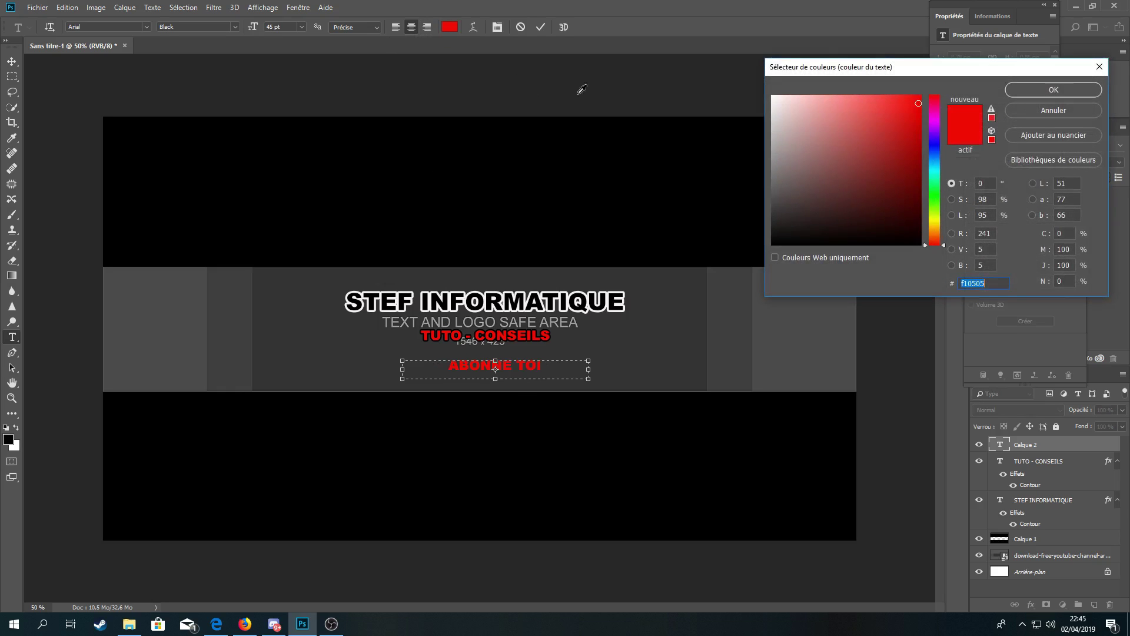
click(775, 96)
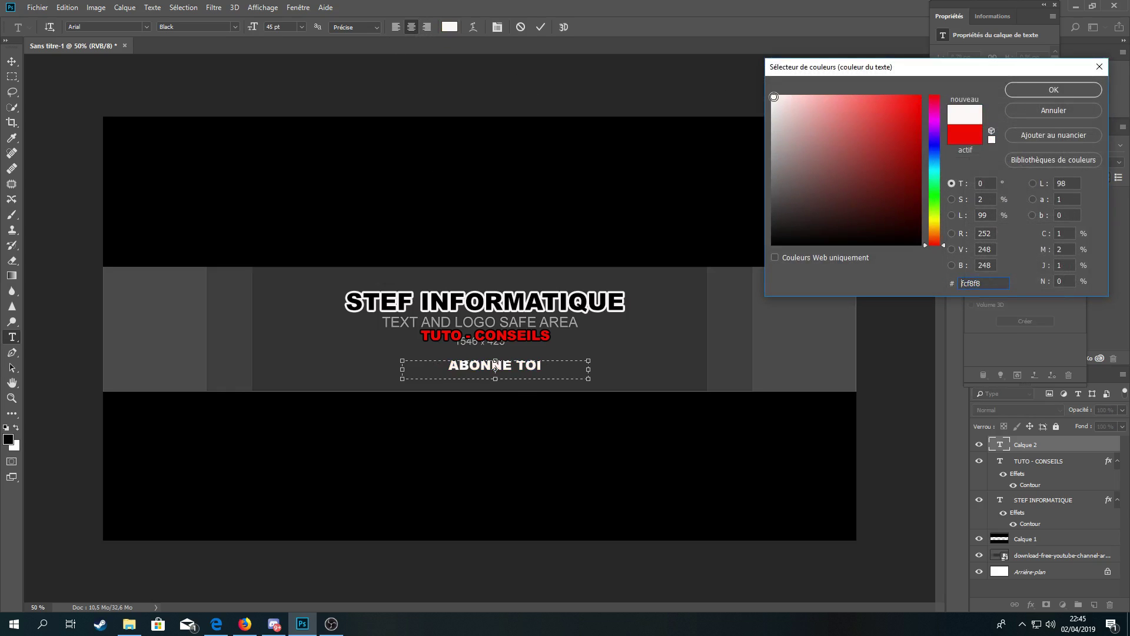
click(1030, 89)
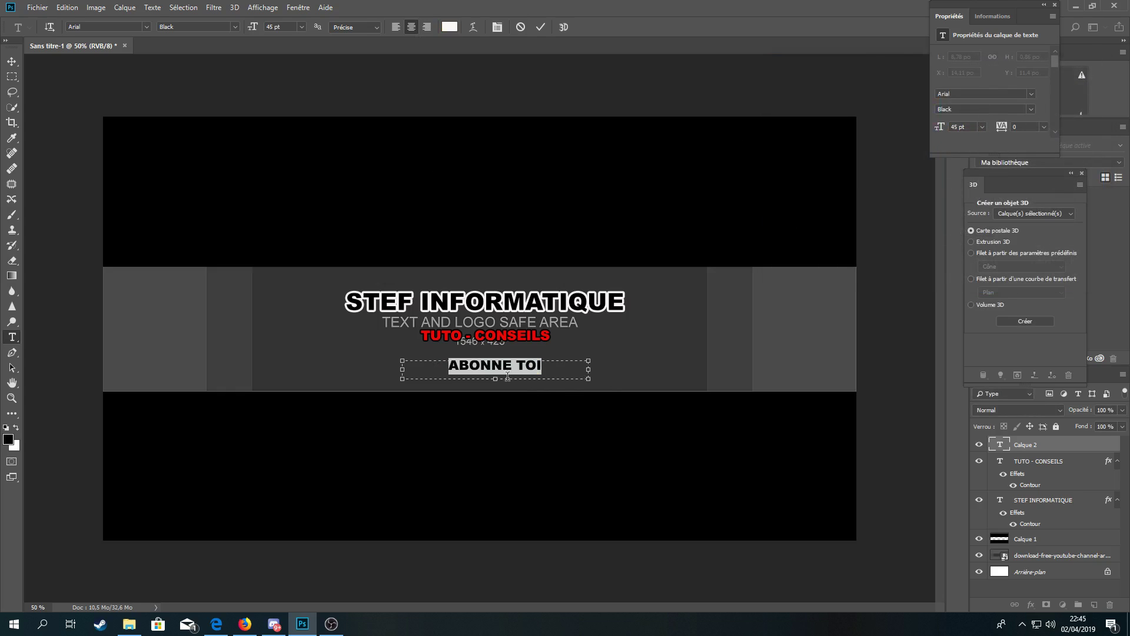
click(1059, 463)
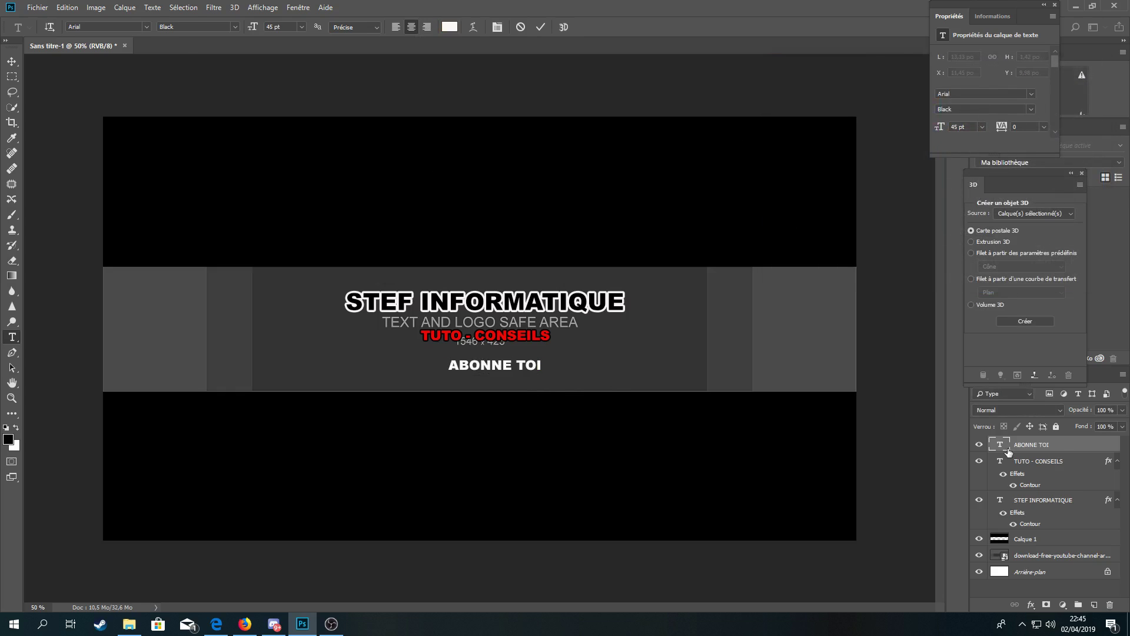
Step: Shift ABONNE TOI slightly left beneath TUTO - CONSEILS and enable a single outer stroke (Contour) effect on its layer
click(12, 62)
drag(483, 369, 469, 369)
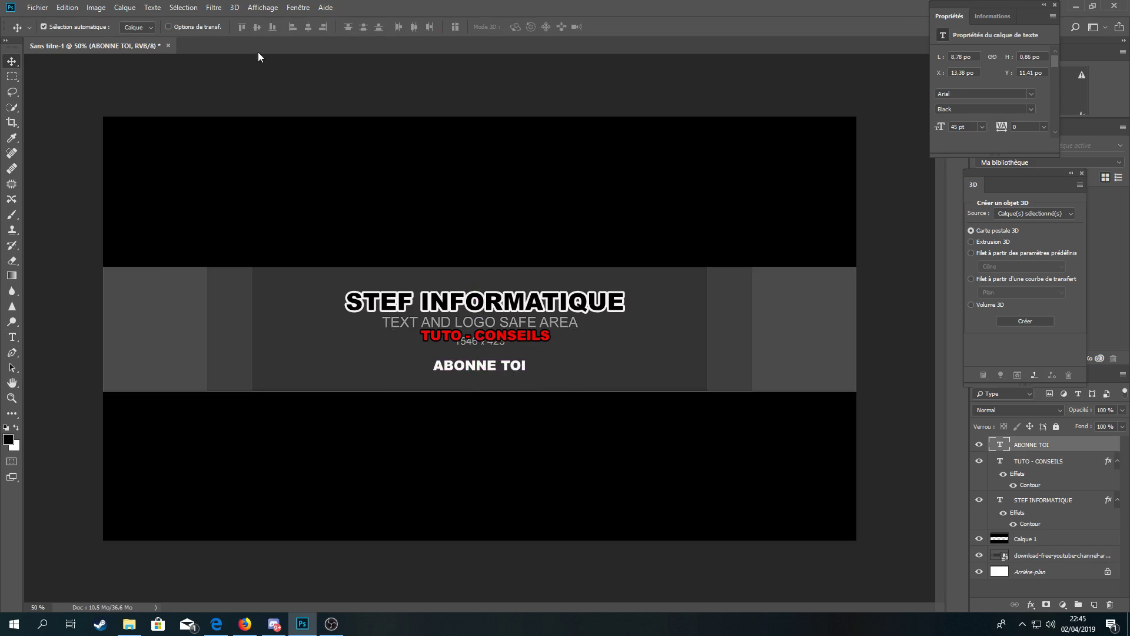
double_click(1071, 448)
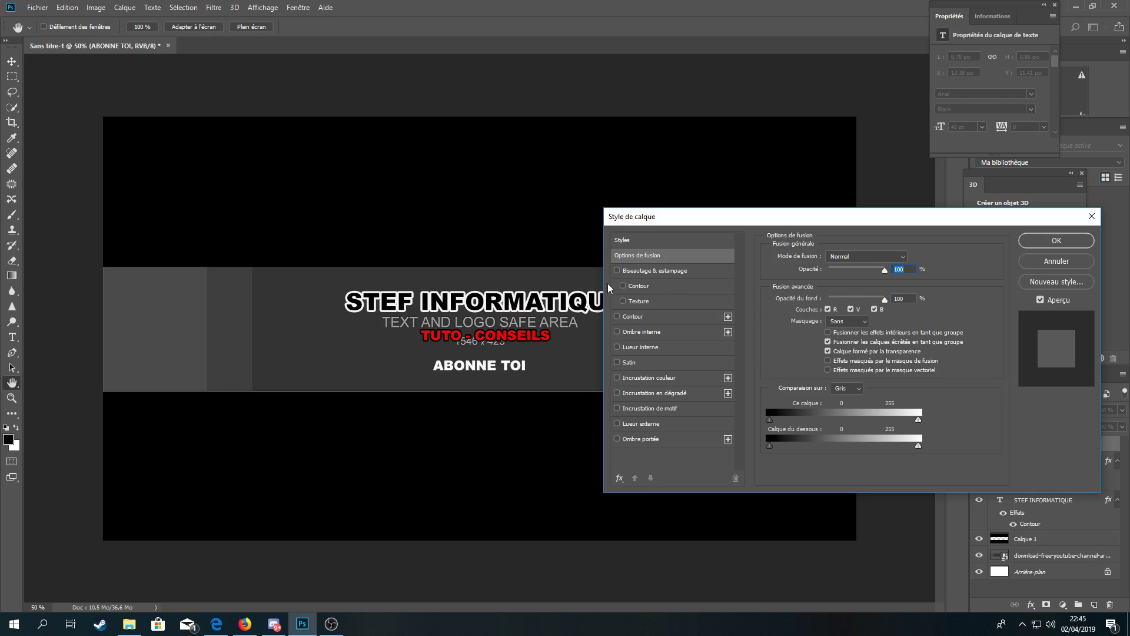
click(624, 286)
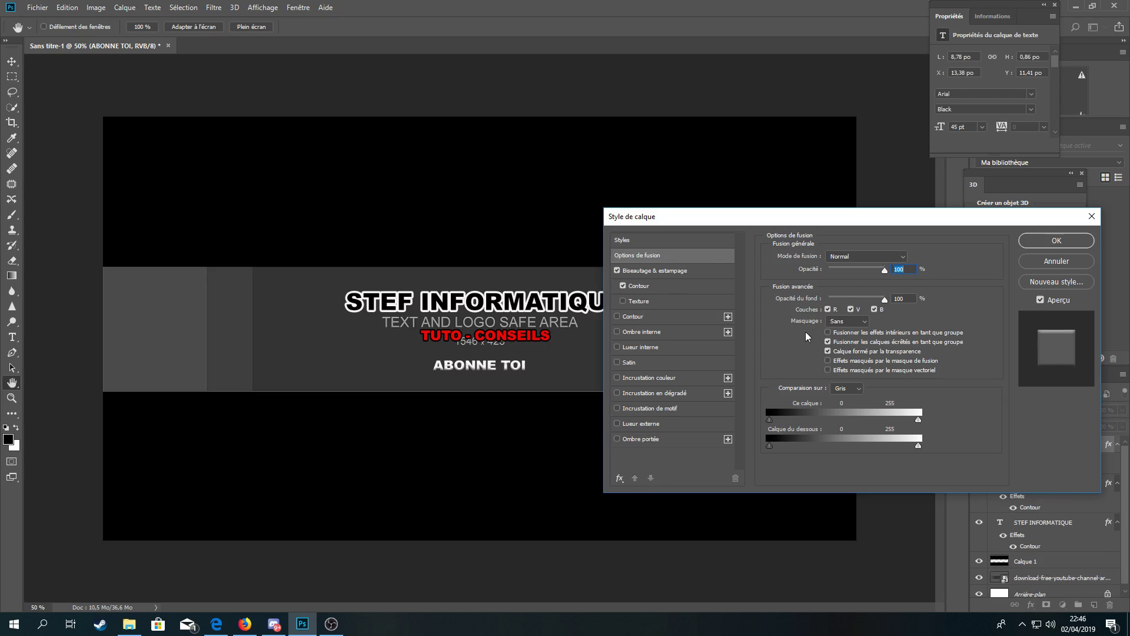
click(617, 271)
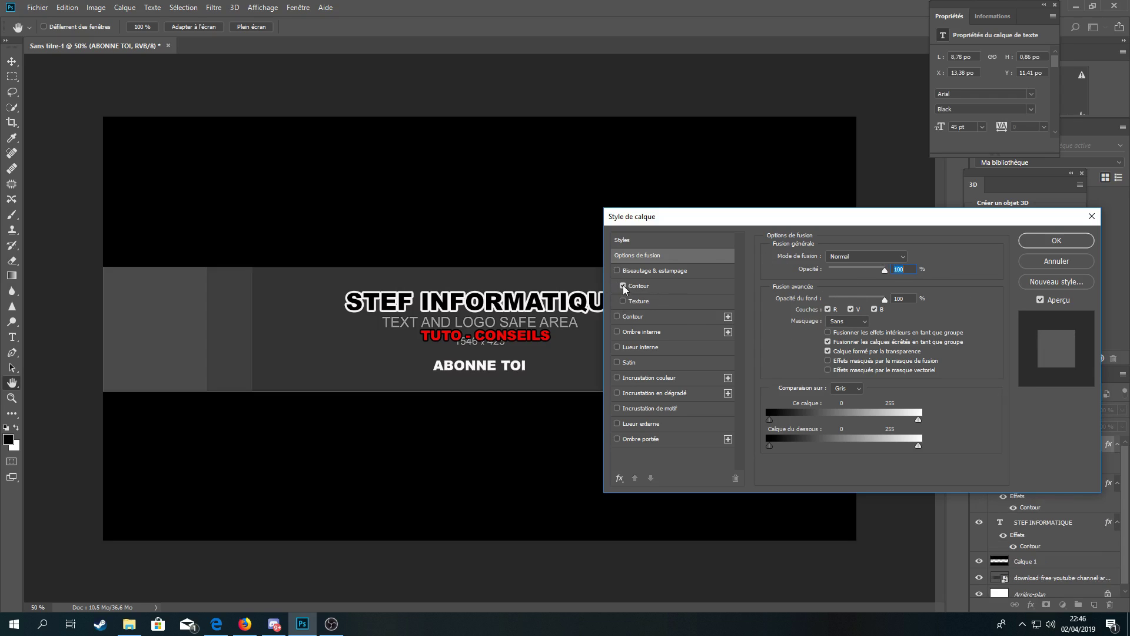
click(616, 317)
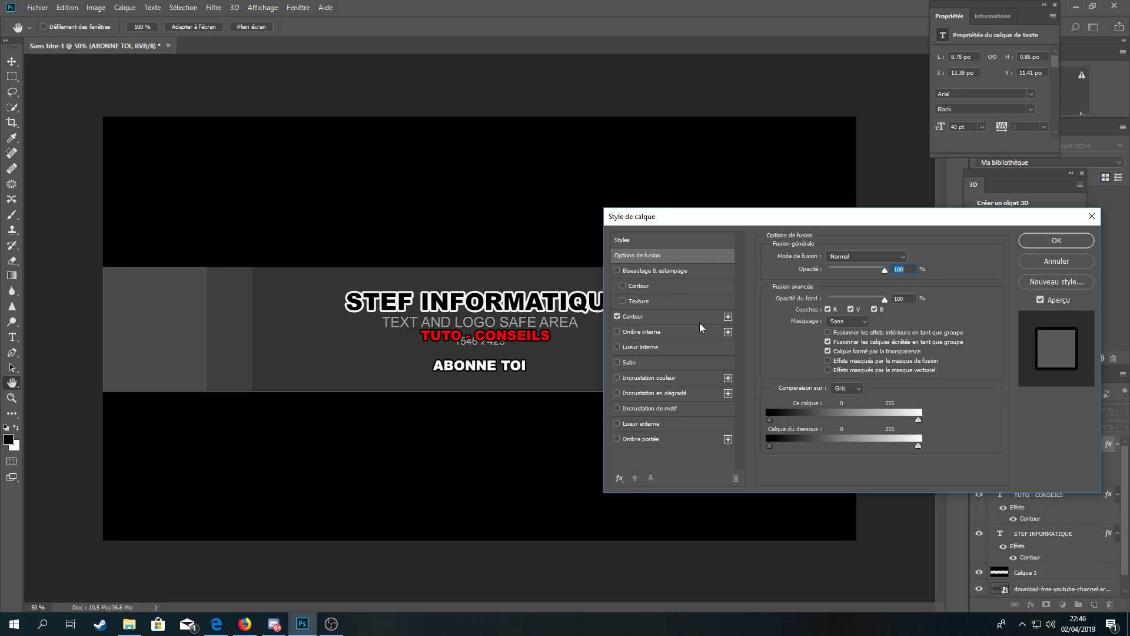
click(727, 316)
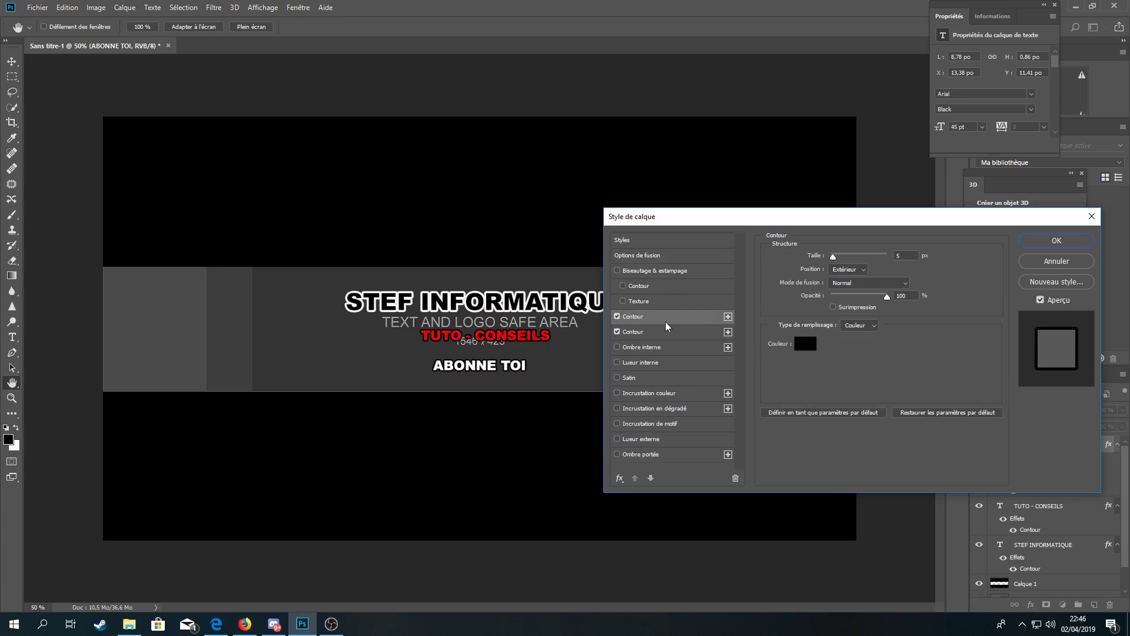
click(617, 332)
Step: Set the ABONNE TOI stroke to red (f1051b) at 6 px, apply the style, and nudge the text slightly right
click(806, 344)
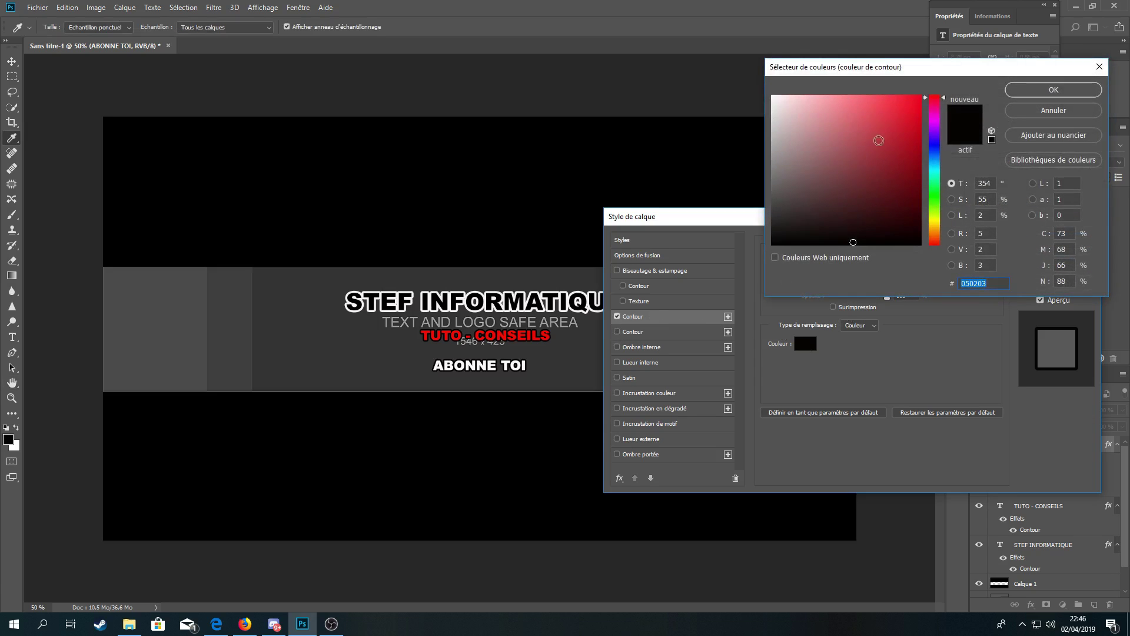
click(918, 104)
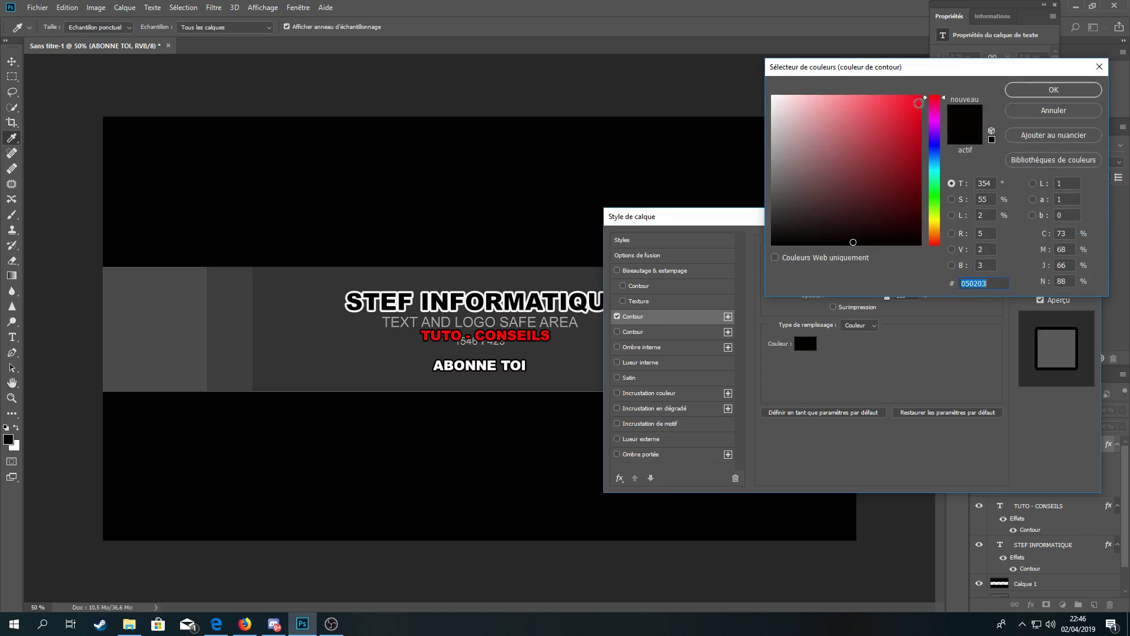
click(1038, 83)
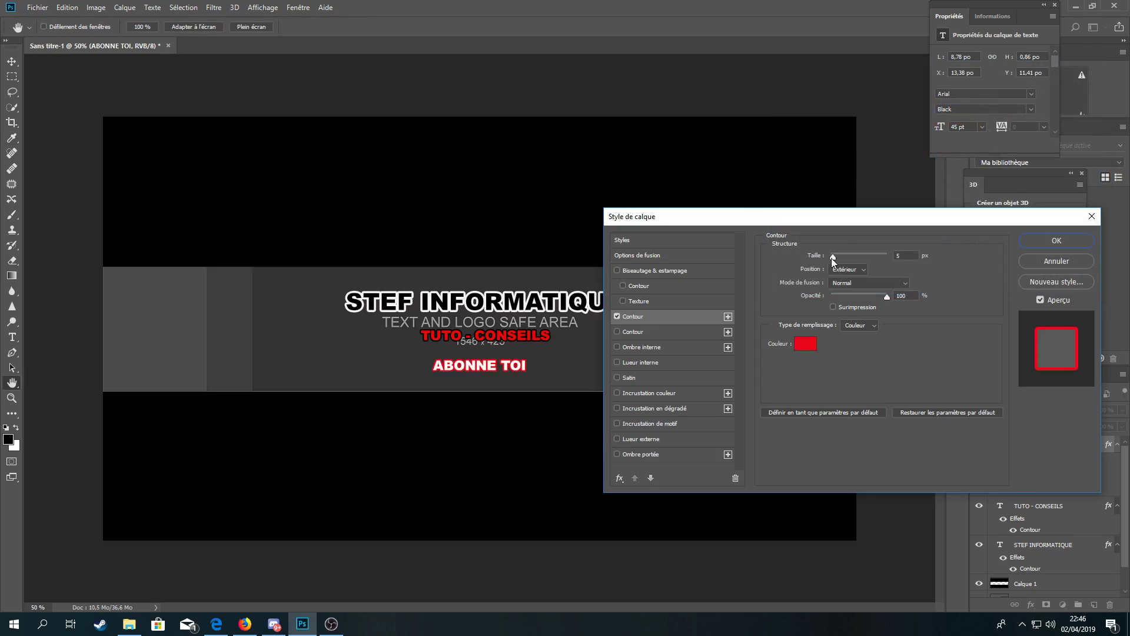
drag(835, 257, 836, 256)
click(1045, 241)
drag(490, 368, 495, 368)
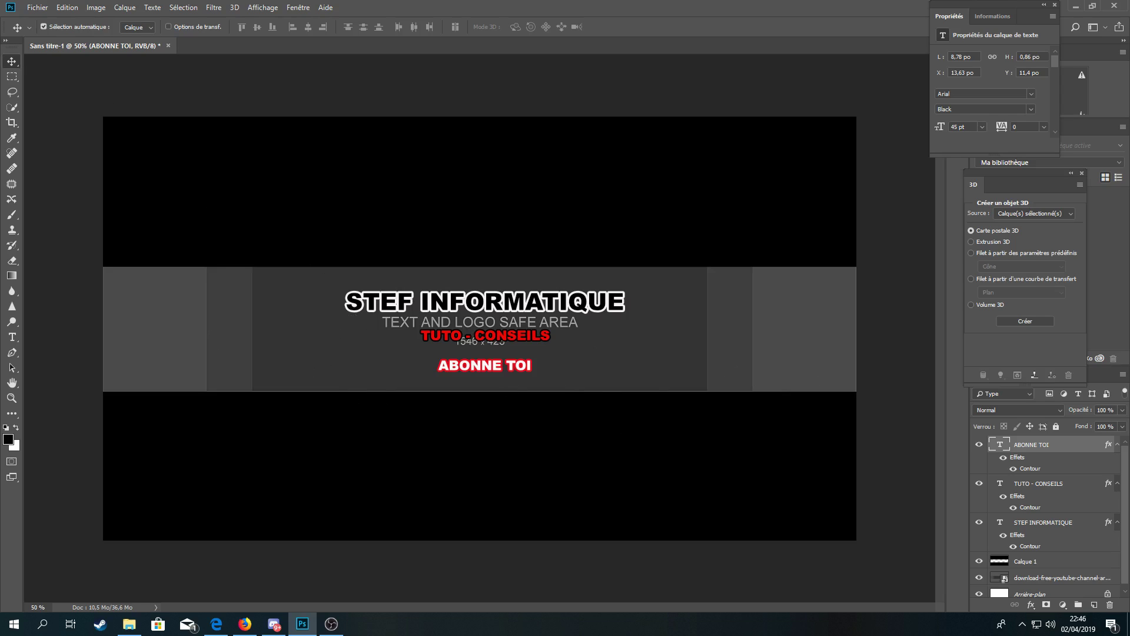
Step: Place the azza_inferno310_hauptansicht_5 PC image from the file explorer into the banner and scale it to 35.6 %
click(129, 623)
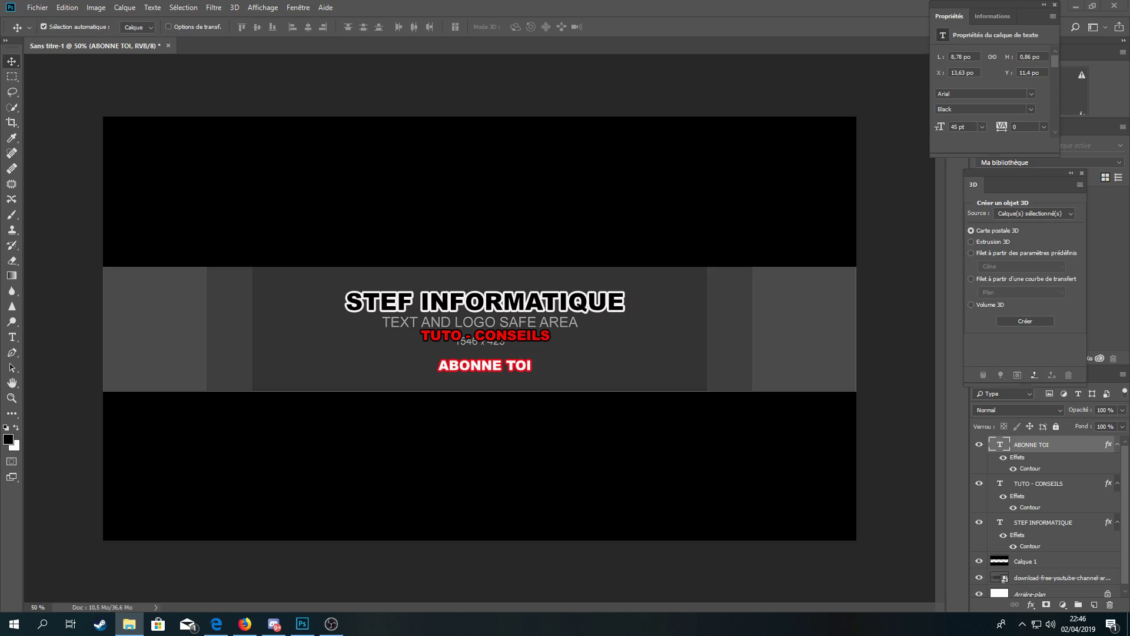
drag(504, 338, 330, 352)
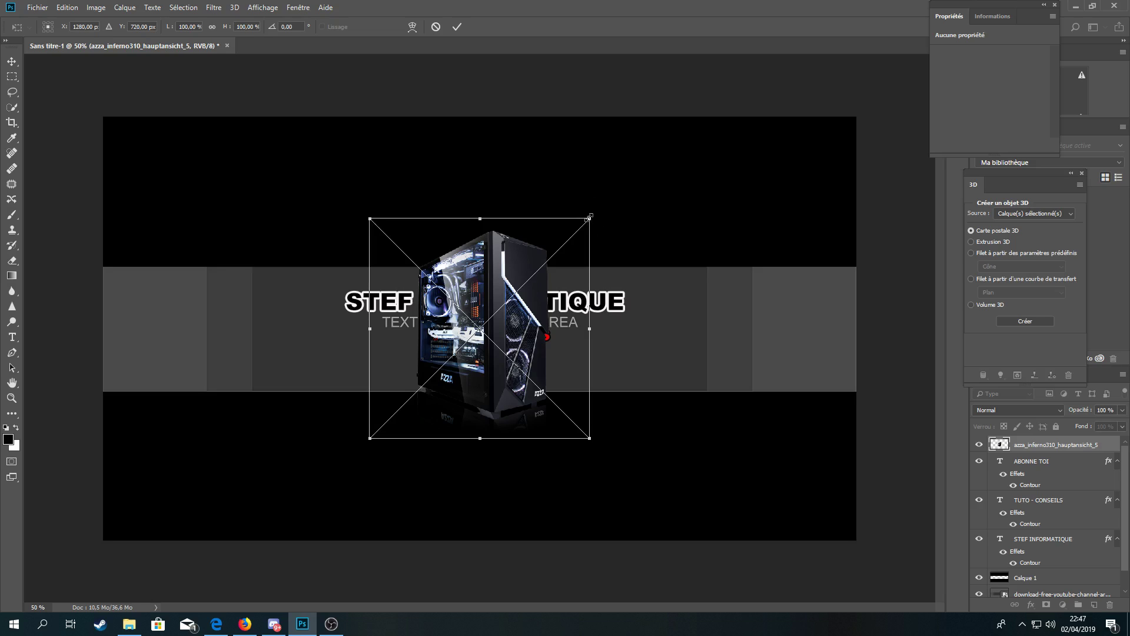
drag(517, 337, 470, 331)
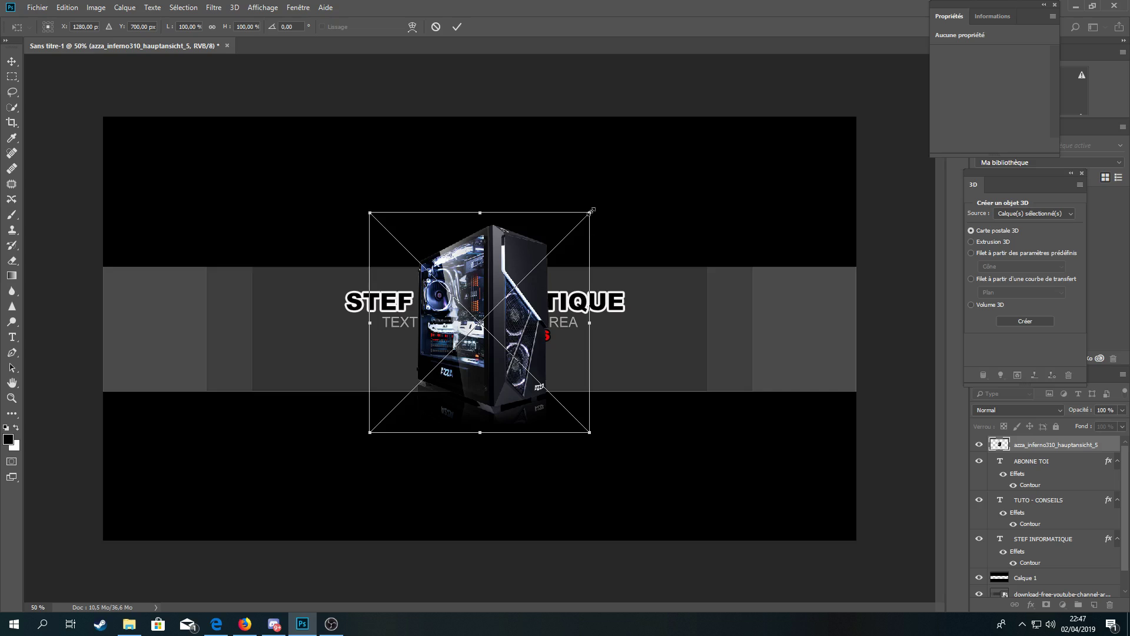
drag(591, 211, 438, 340)
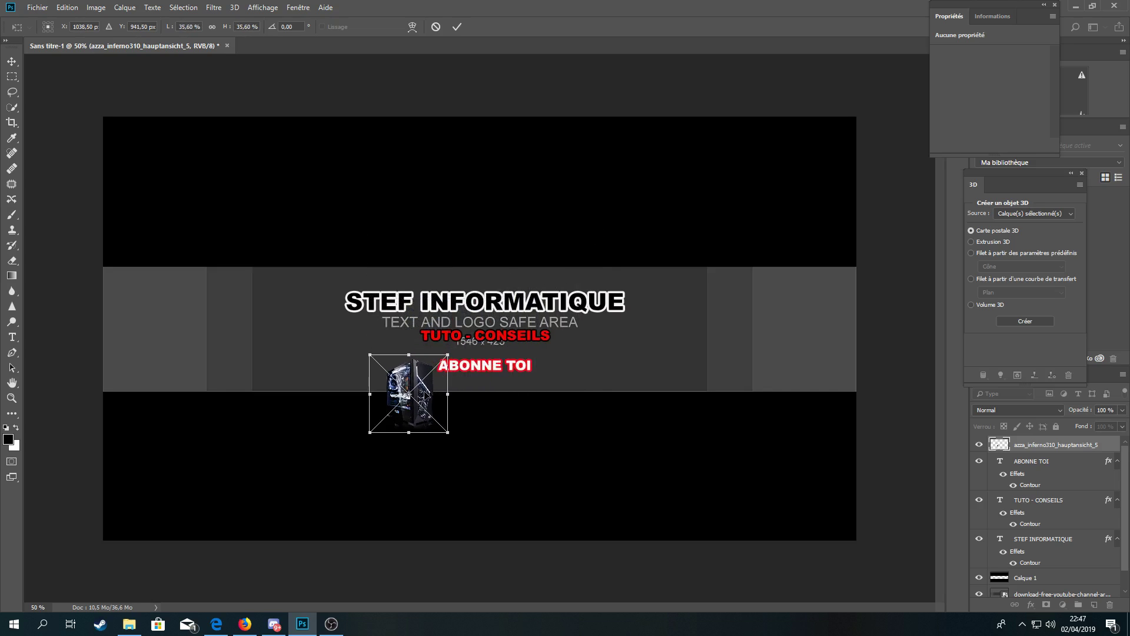
Step: Position the PC image to the left of STEF INFORMATIQUE inside the safe area and commit the placement
drag(425, 396, 316, 331)
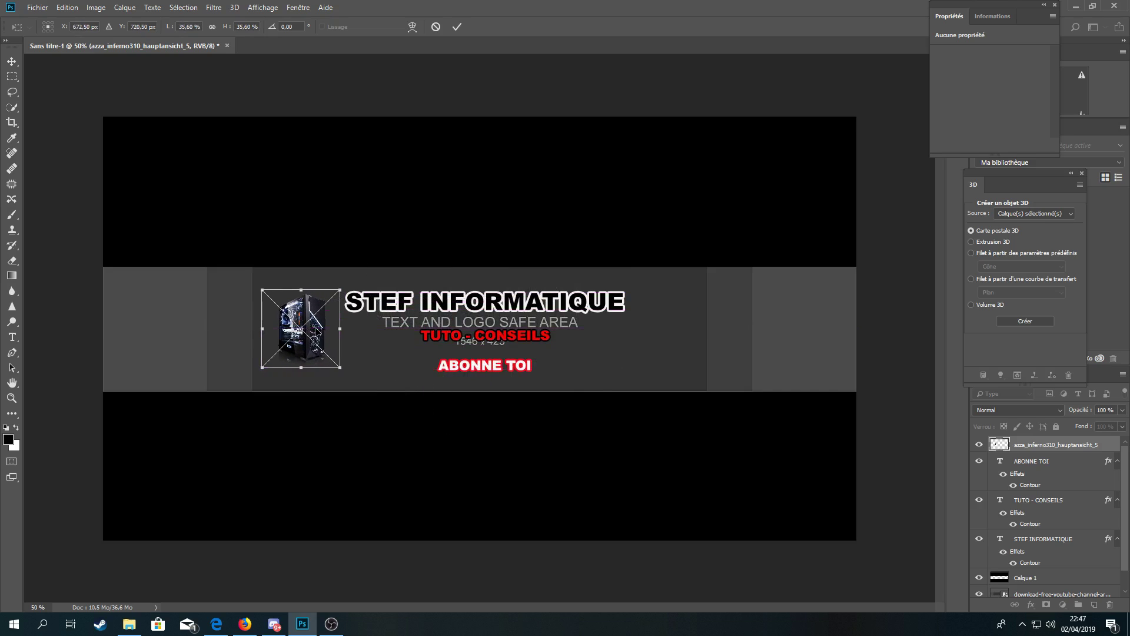
right_click(317, 332)
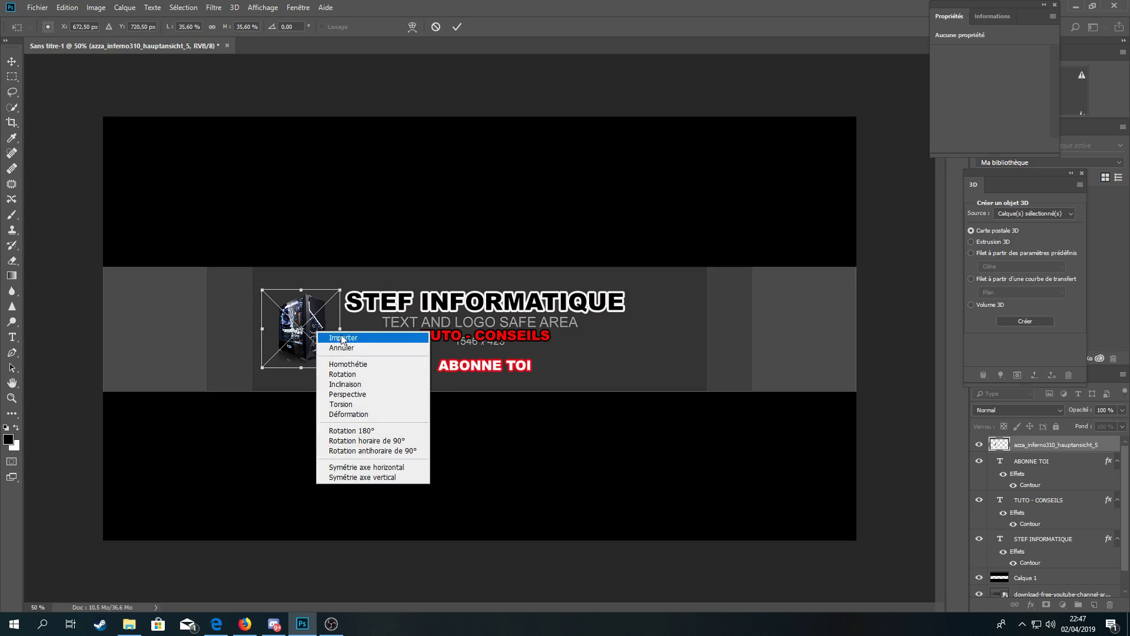
click(342, 339)
drag(310, 326, 306, 324)
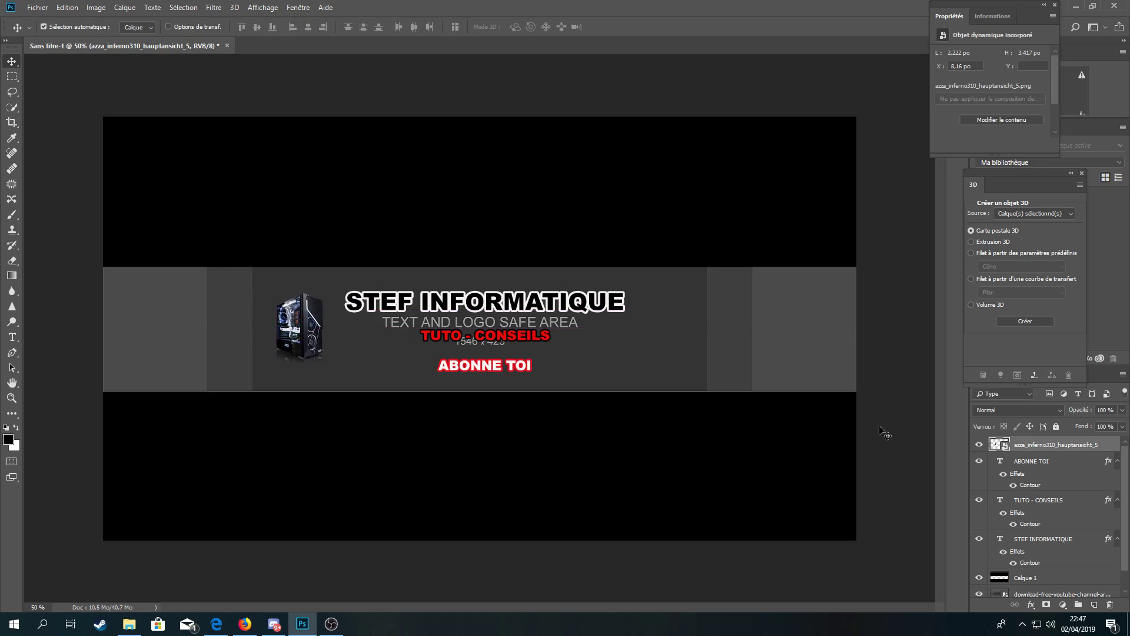
Step: Add a stroke (Contour) effect to the PC image layer and set its colour to off-white (f8f6f6)
double_click(1111, 452)
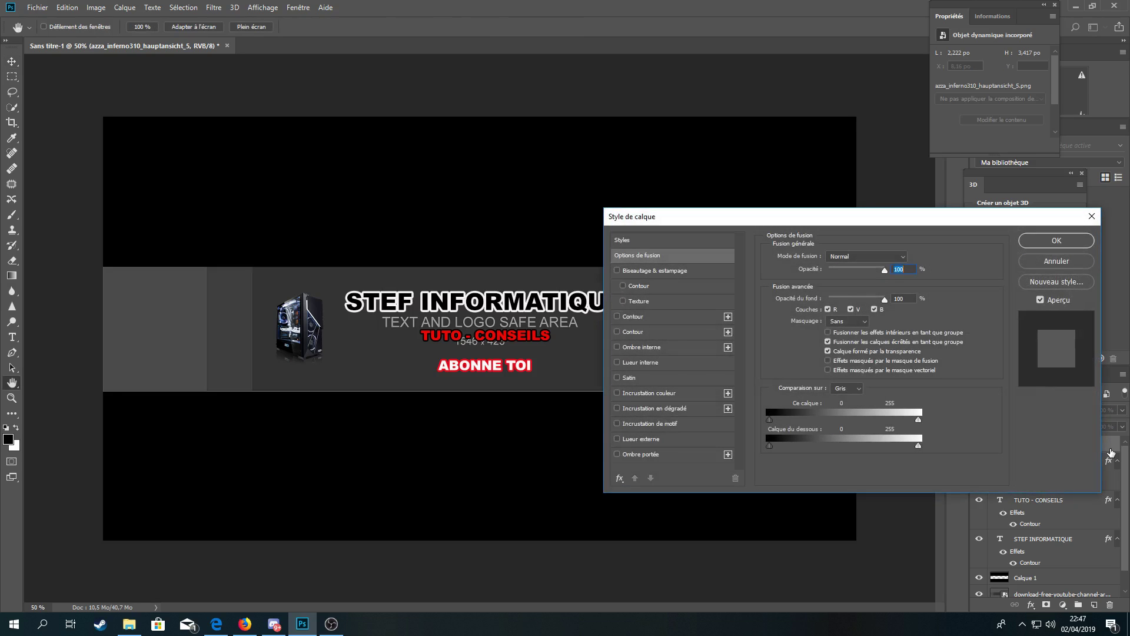
click(618, 317)
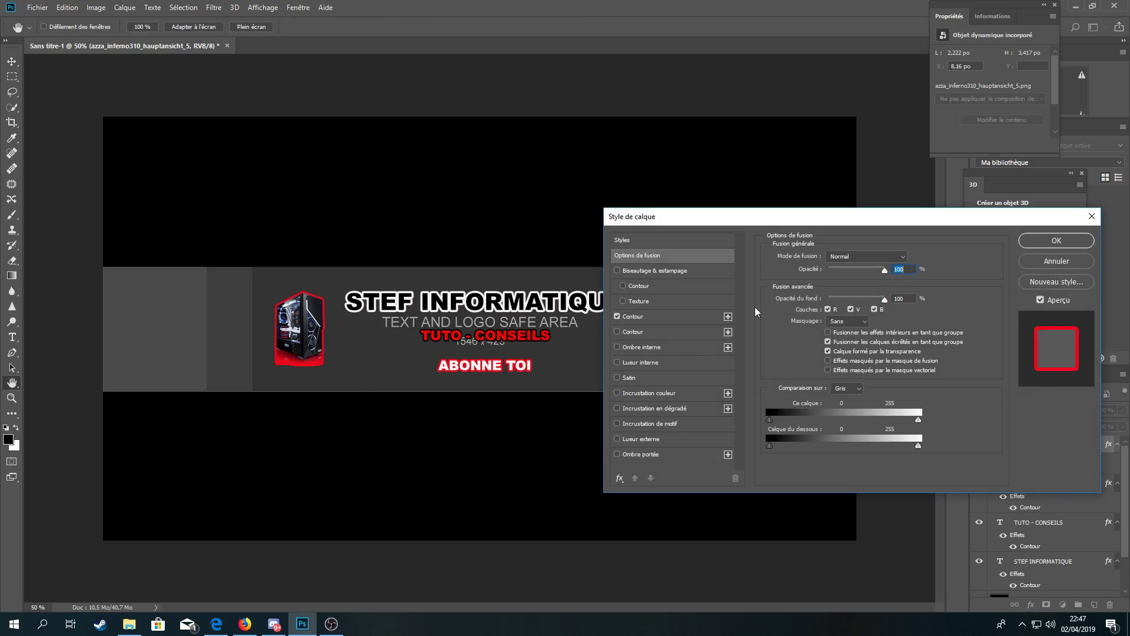
click(680, 317)
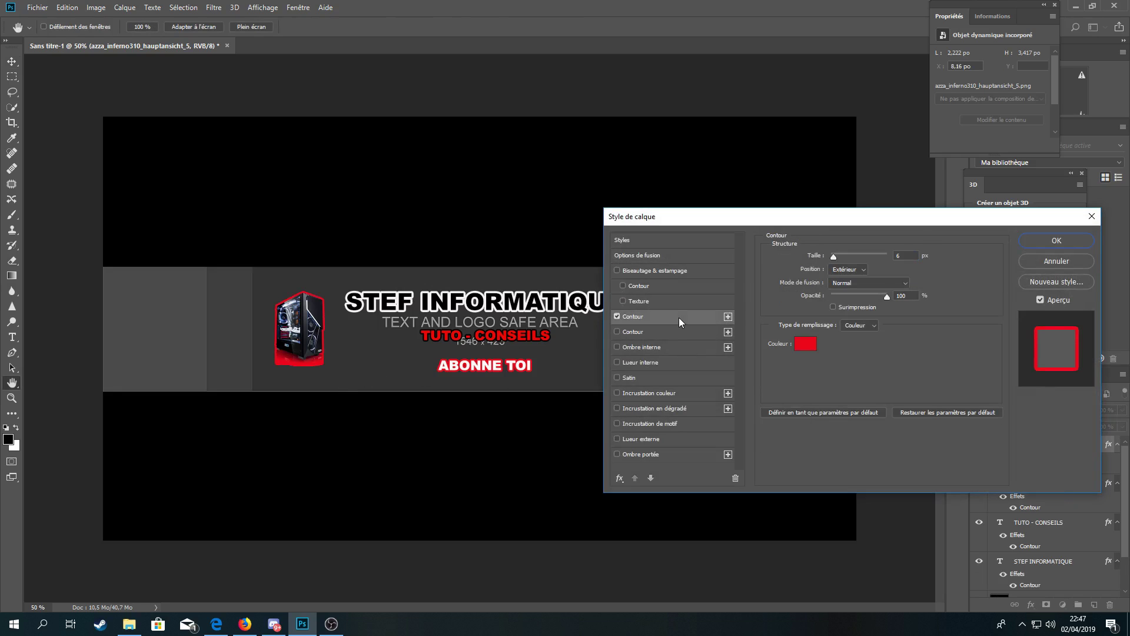
click(807, 341)
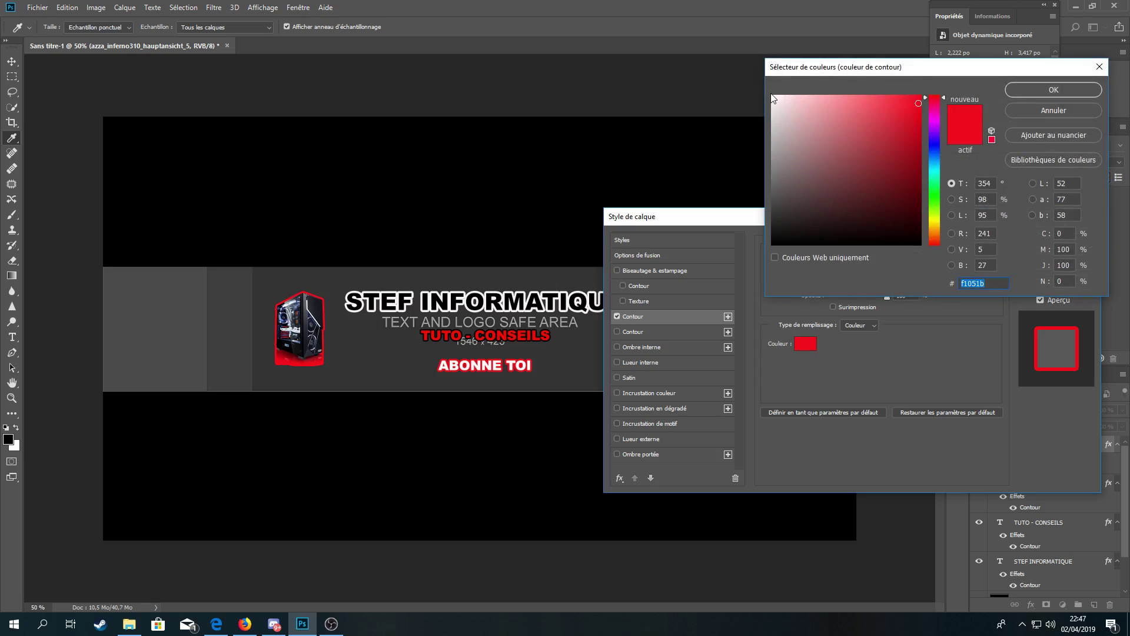
click(773, 100)
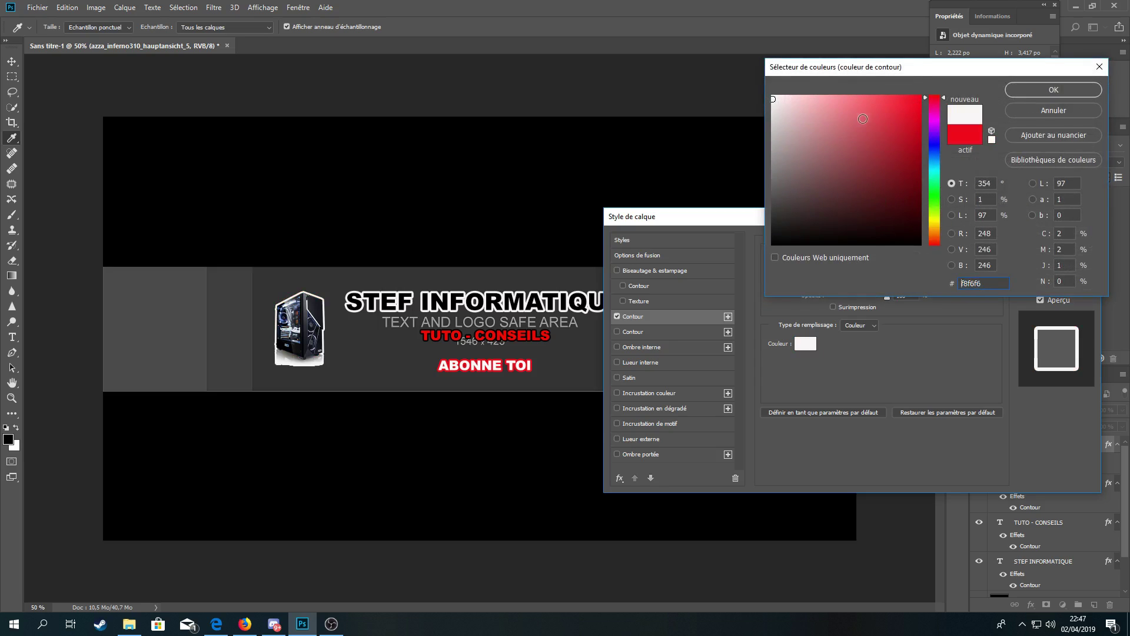
click(1034, 90)
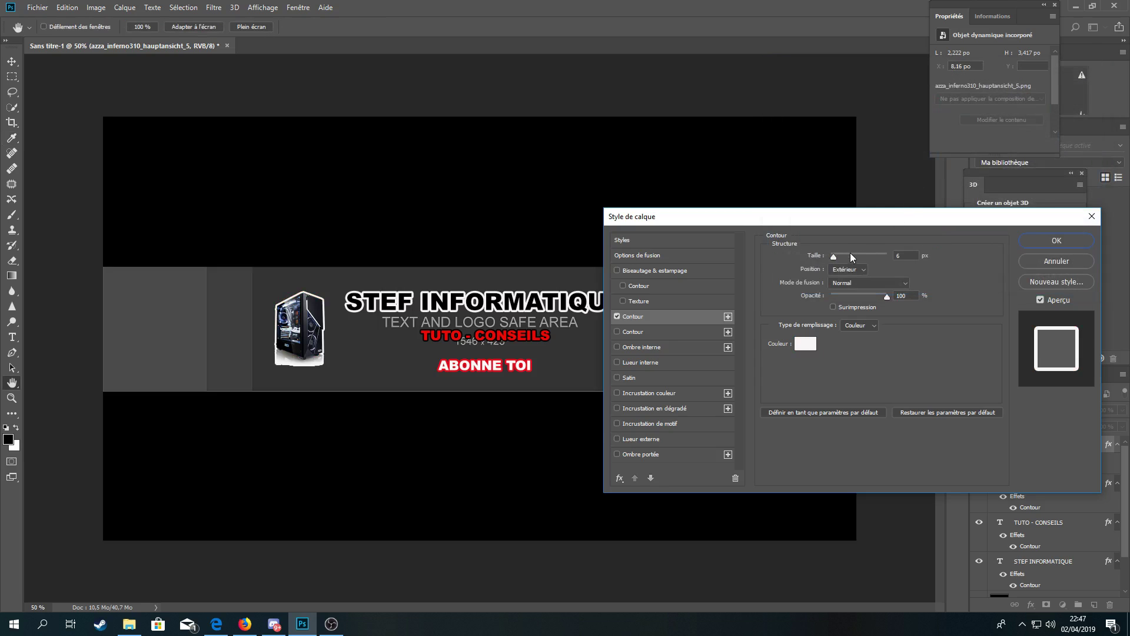
Step: Set the PC image's stroke to 5 px with 15 % opacity and apply the layer style
drag(837, 259, 835, 257)
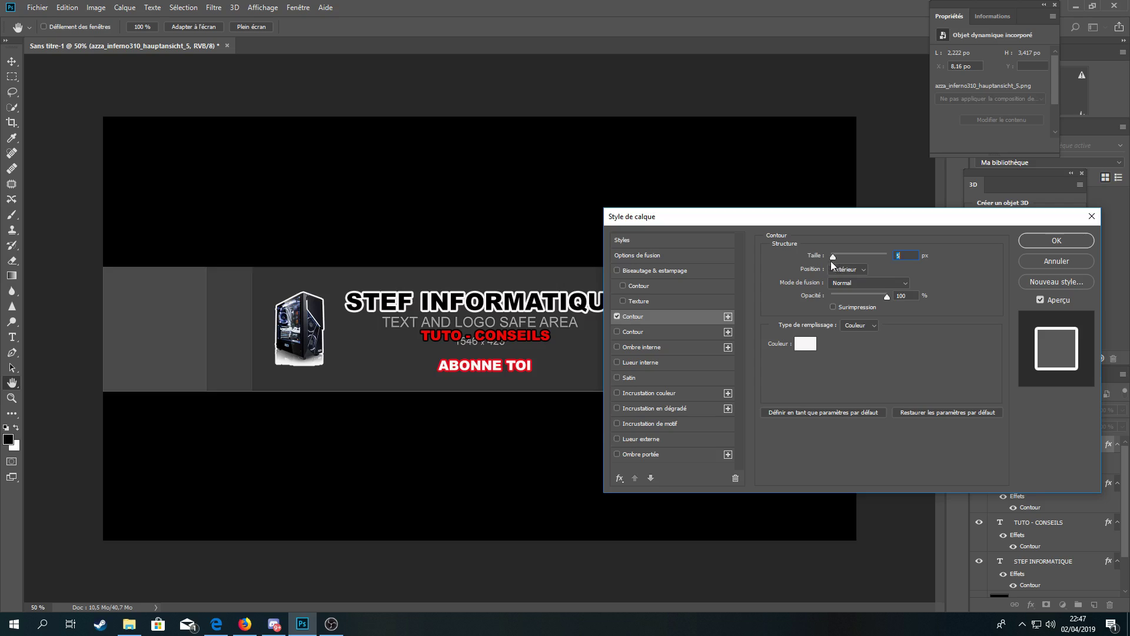
drag(884, 295, 845, 302)
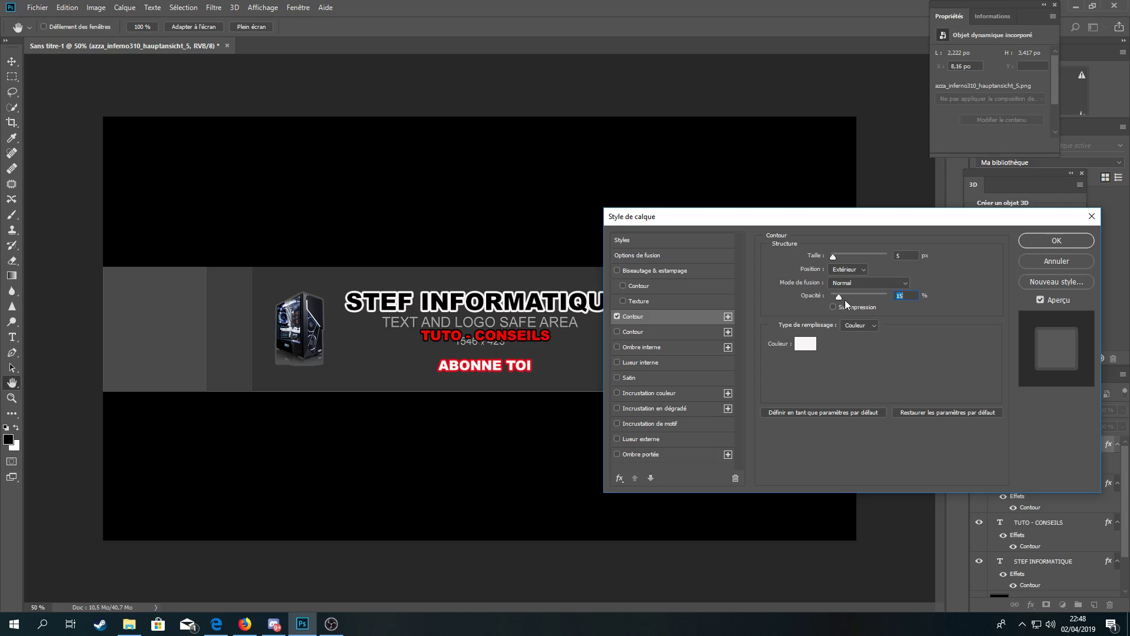
click(1033, 238)
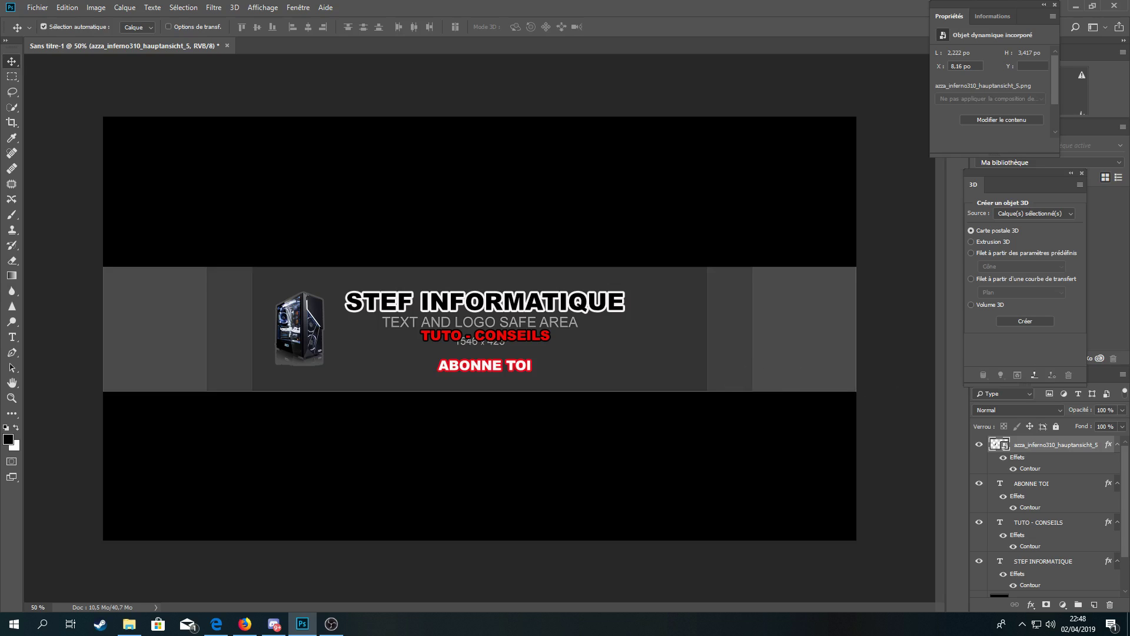
Step: Place the clic fl arrow image in the banner and move it to the right of the safe area
drag(948, 391, 754, 408)
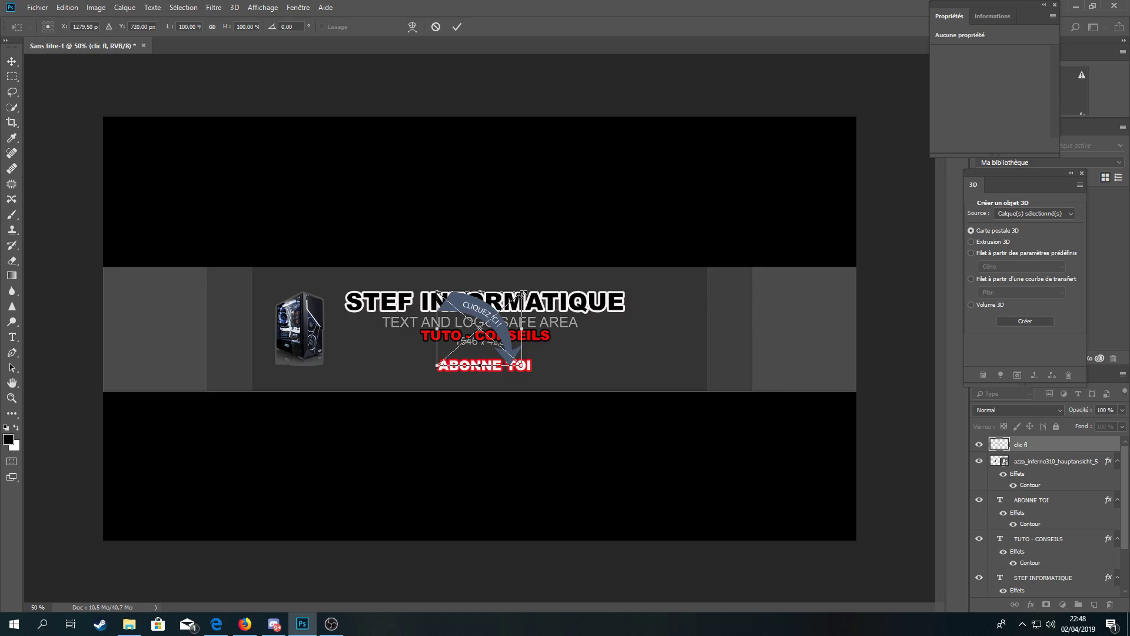
drag(479, 329, 772, 338)
drag(510, 339, 790, 341)
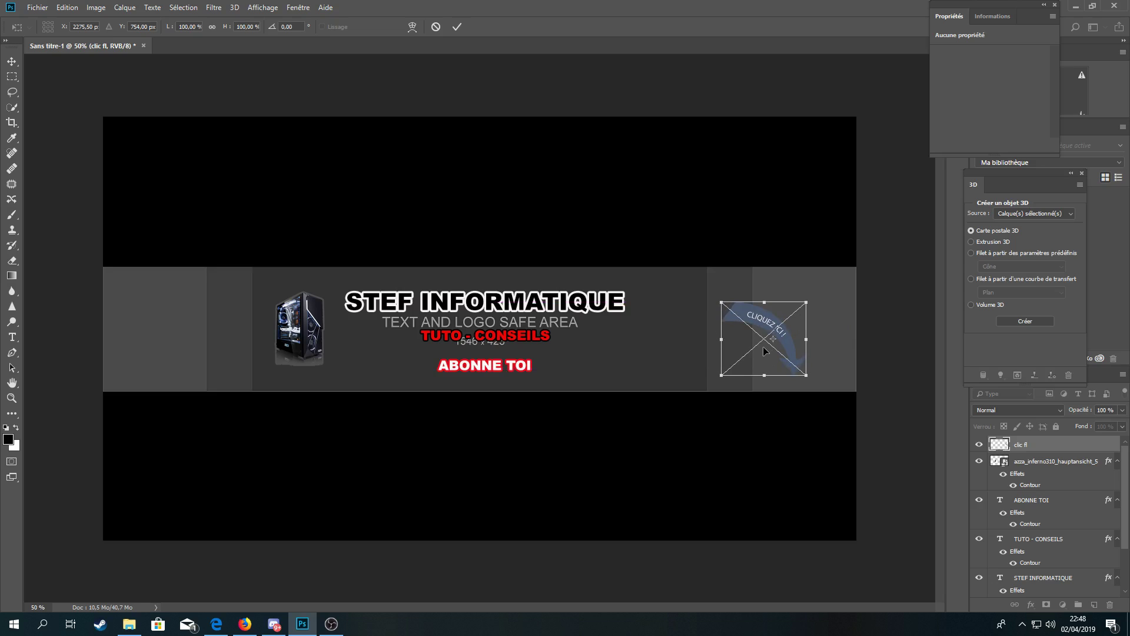
drag(780, 337, 775, 332)
right_click(777, 348)
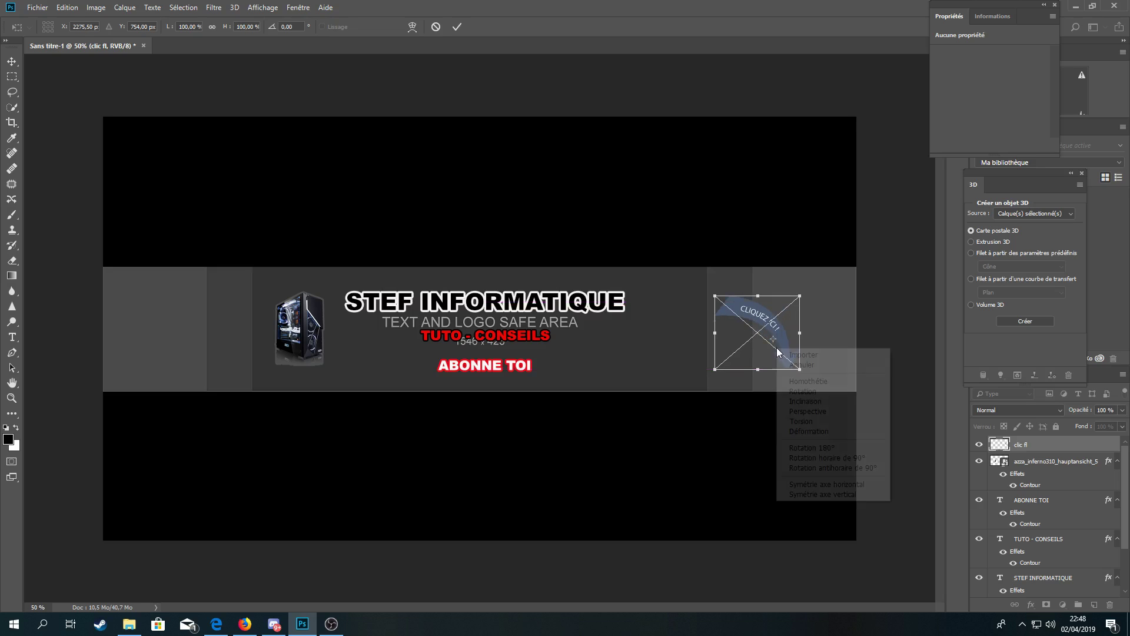
click(840, 328)
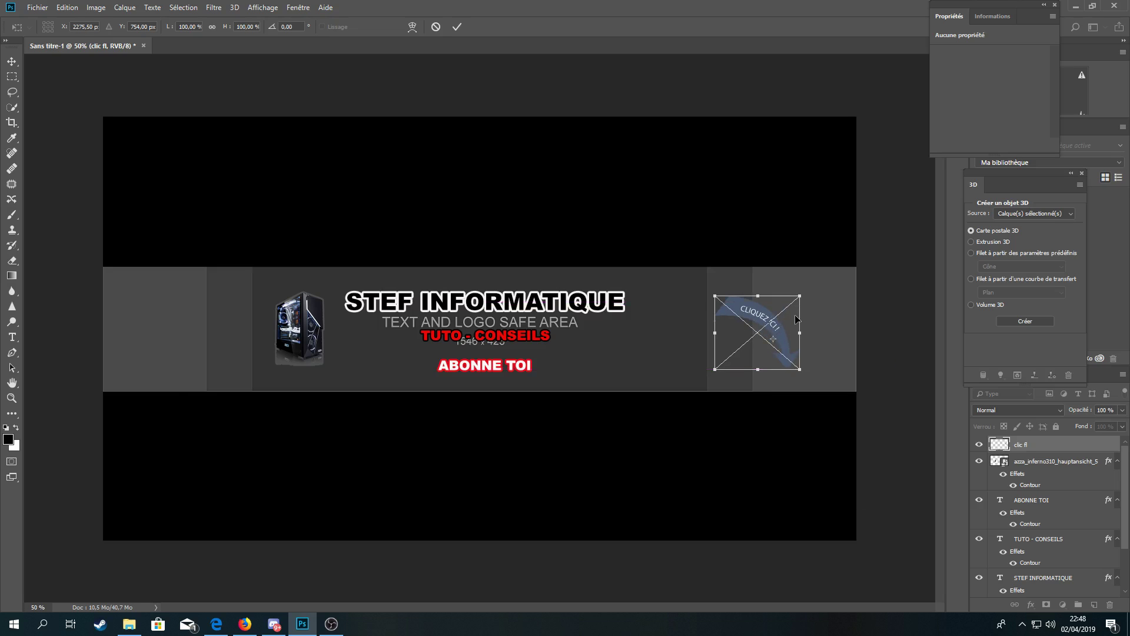
Step: Scale the CLIQUEZ ICI arrow down to about 83 % and commit its placement
drag(798, 298, 773, 337)
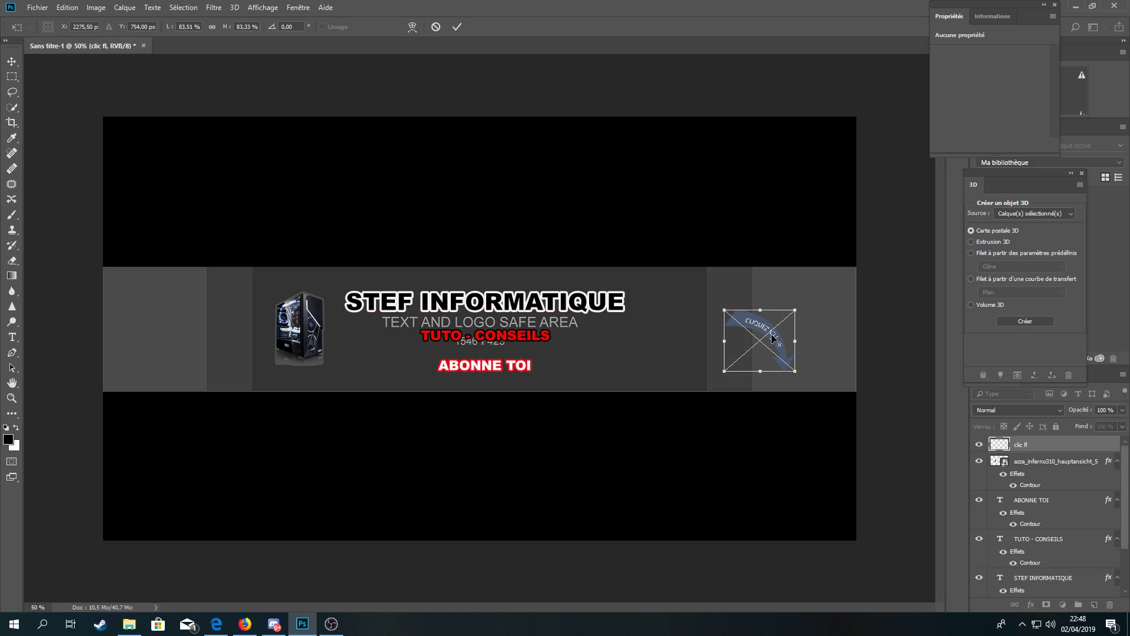
right_click(773, 337)
click(792, 344)
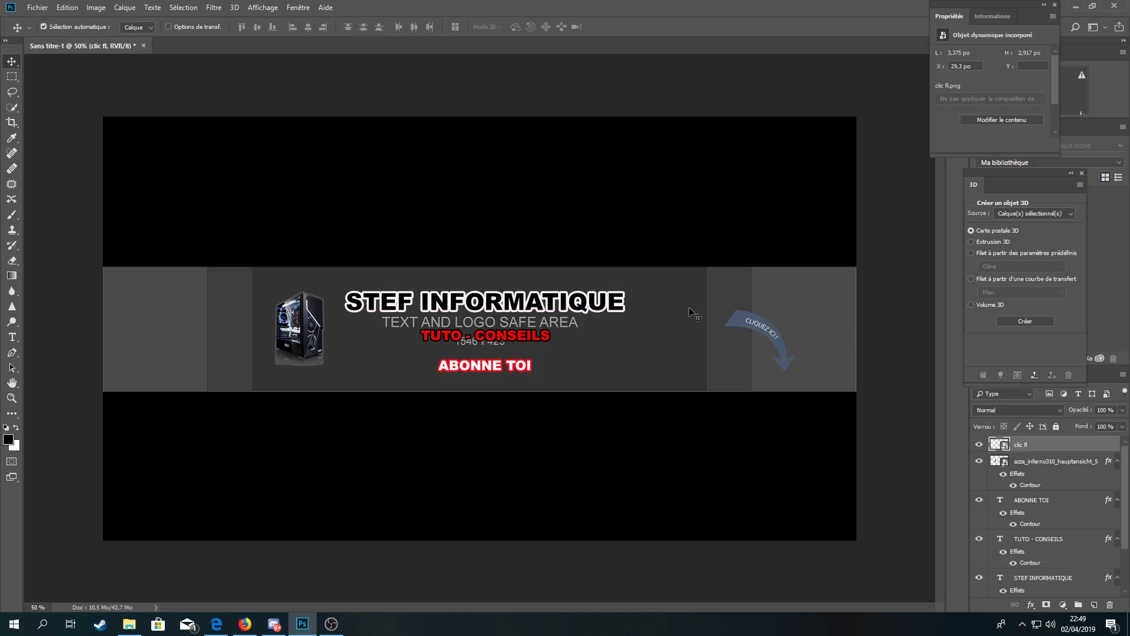
Step: Draw a text box above the CLIQUEZ ICI arrow and enter SUIVEZ-MOI in it
click(11, 337)
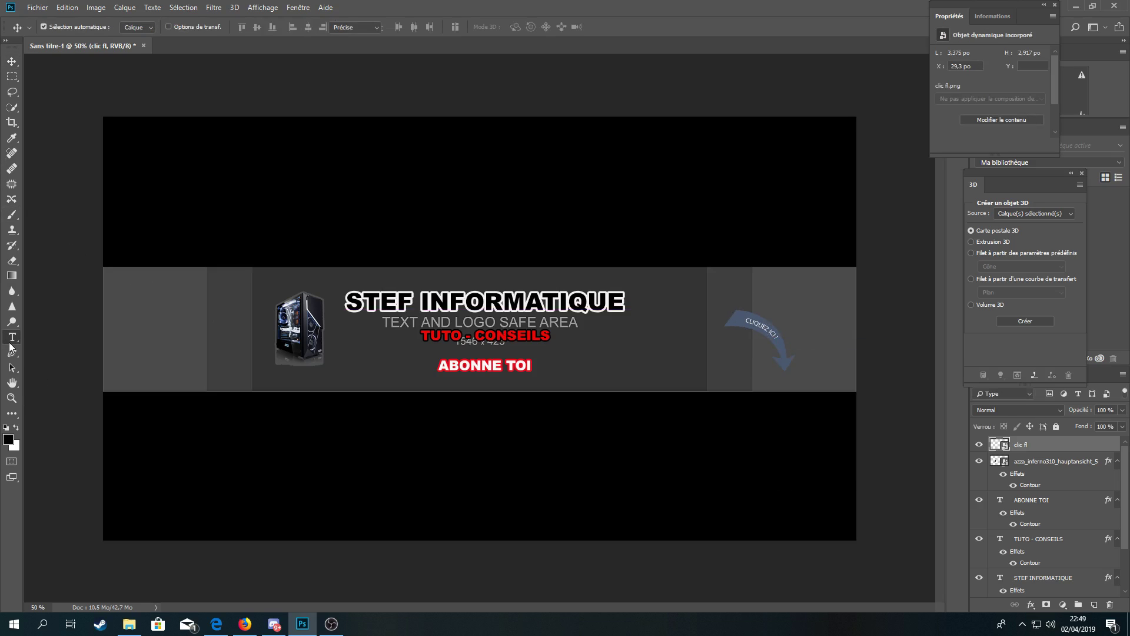
drag(694, 285, 803, 308)
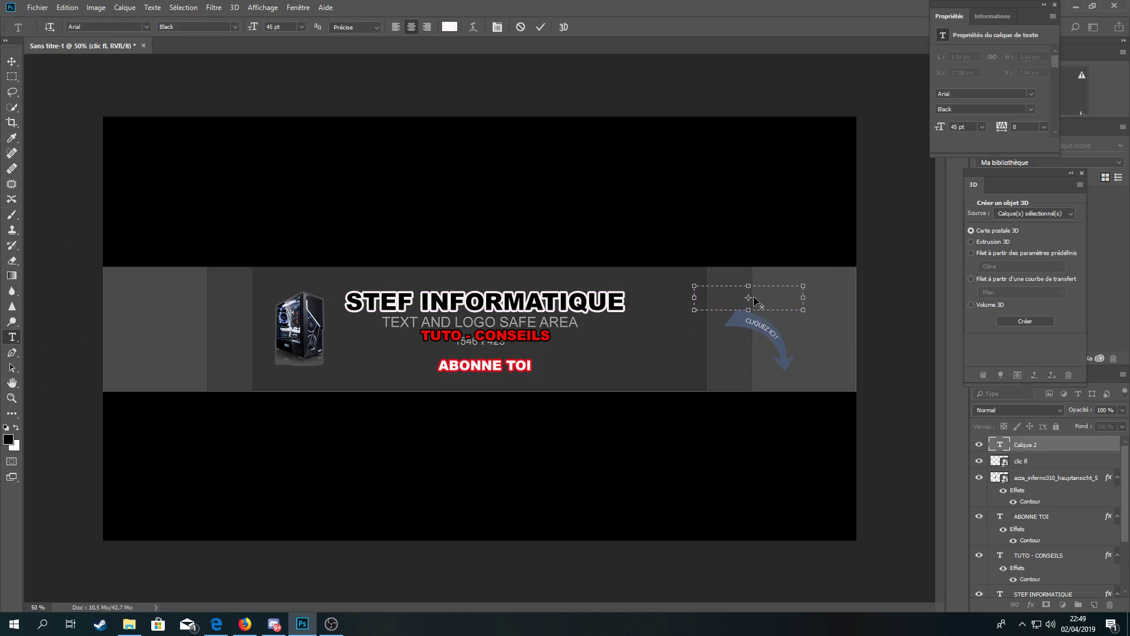
text(SUIVEZ-MOI)
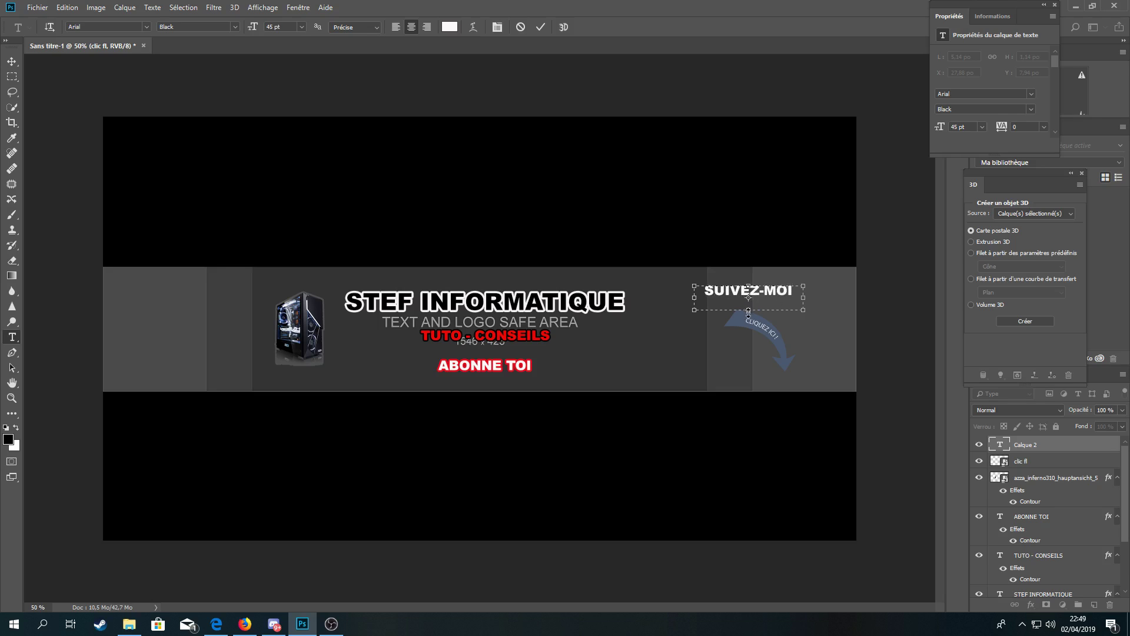
Step: Commit the SUIVEZ-MOI text and shift both it and the CLIQUEZ ICI arrow slightly to the right and down
drag(750, 309, 748, 302)
click(904, 466)
click(1068, 463)
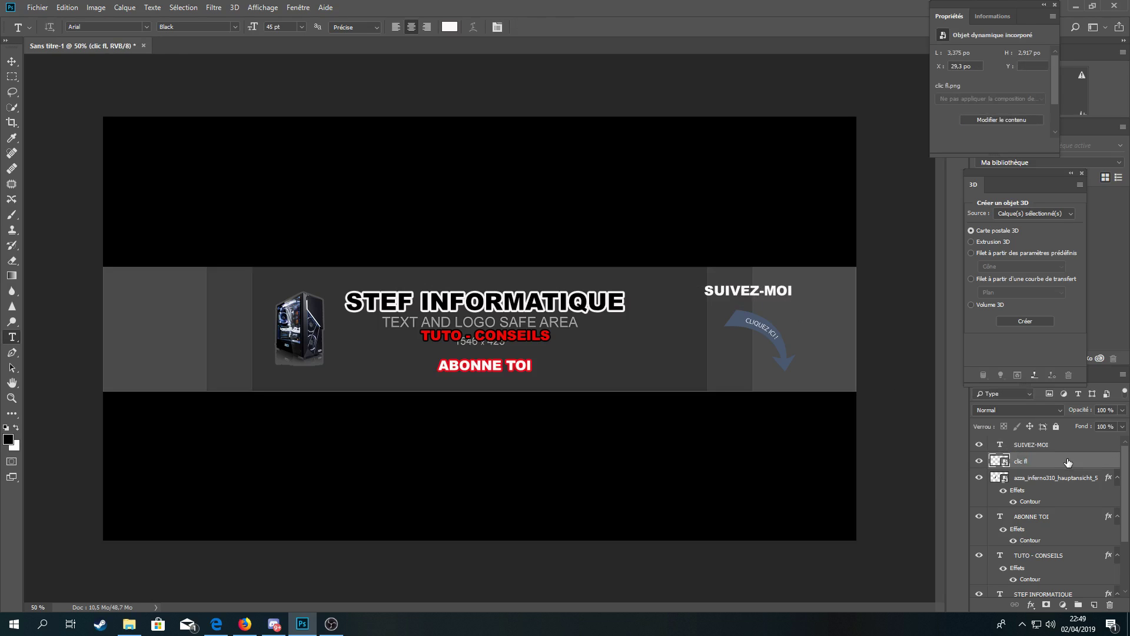
click(1038, 446)
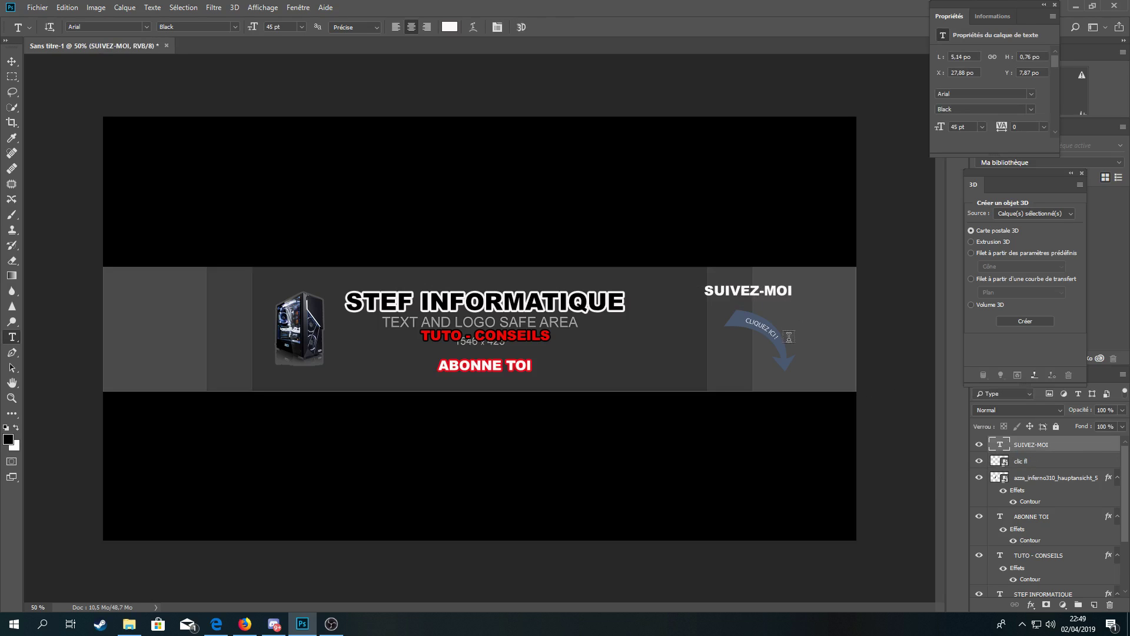
click(12, 60)
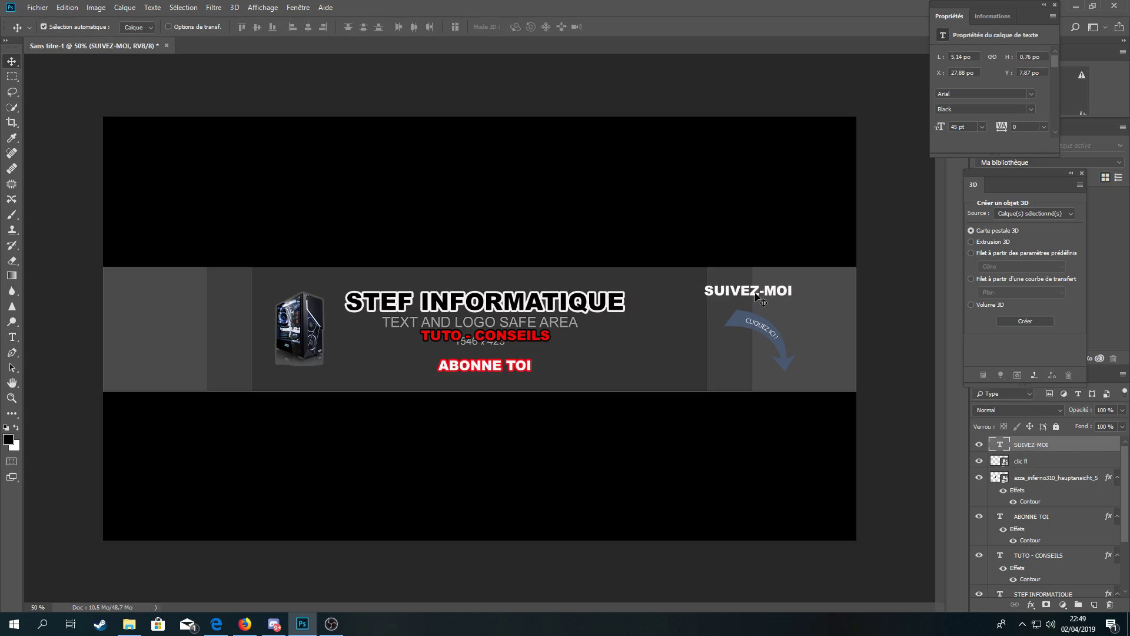
drag(756, 296, 774, 333)
click(770, 333)
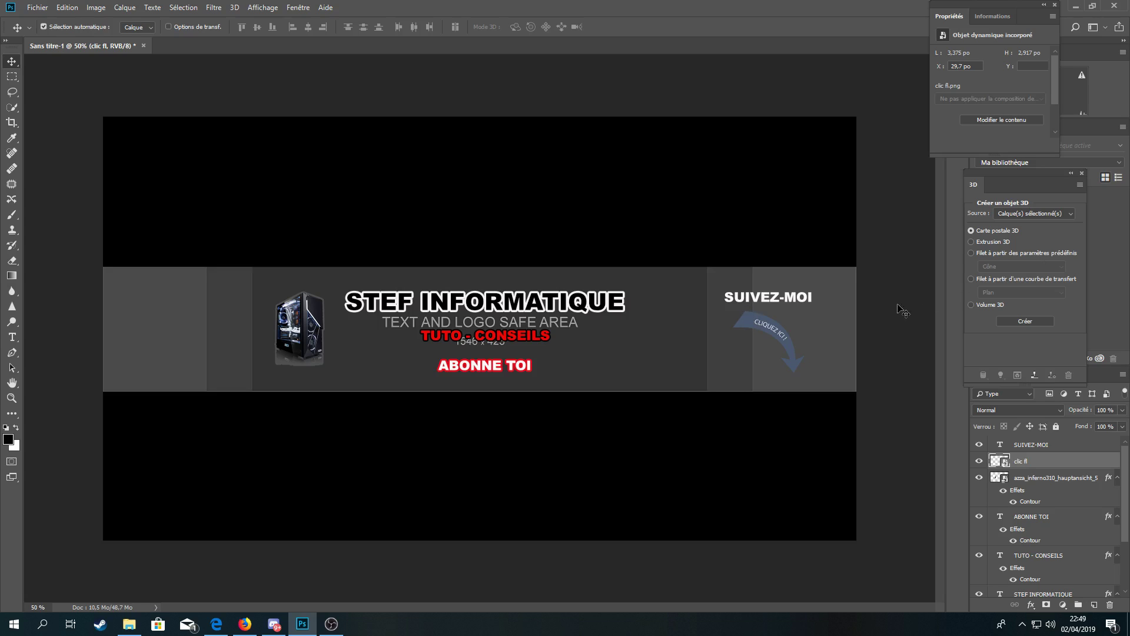
click(779, 343)
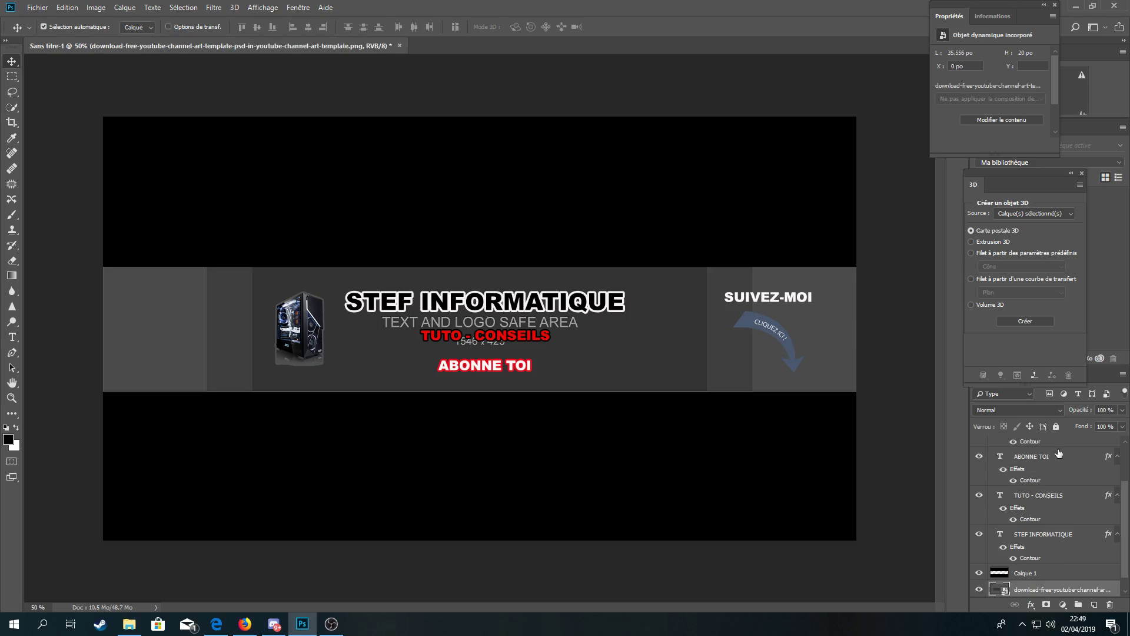
Step: Add an outside stroke to the CLIQUEZ ICI arrow with 100 % opacity and the red colour e2061a
scroll(1053, 459, up, 2)
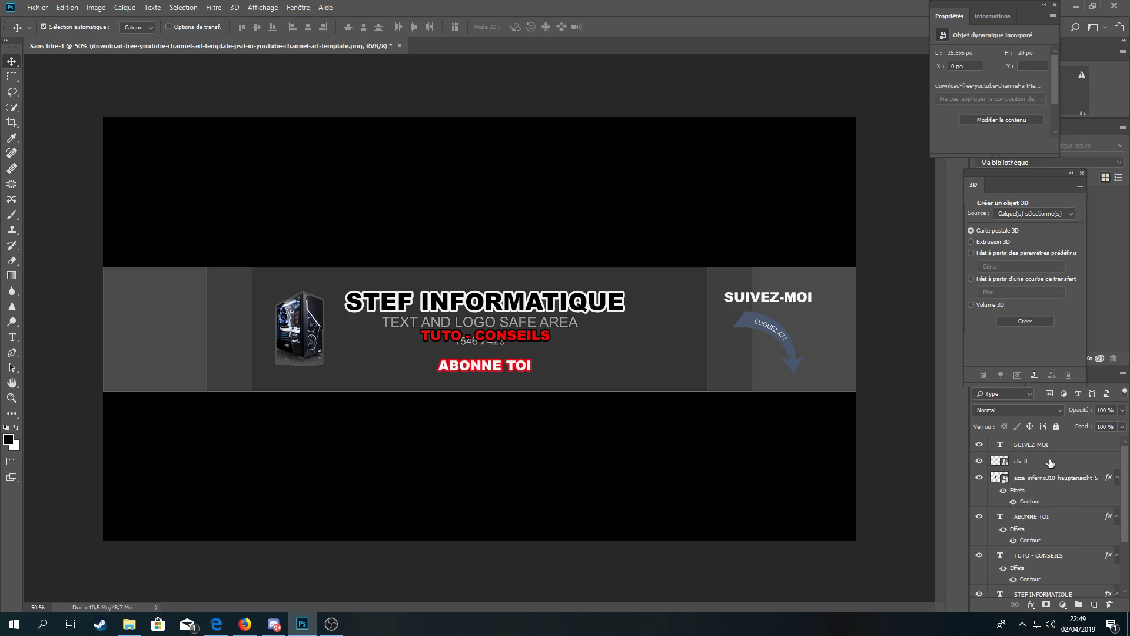
double_click(1051, 462)
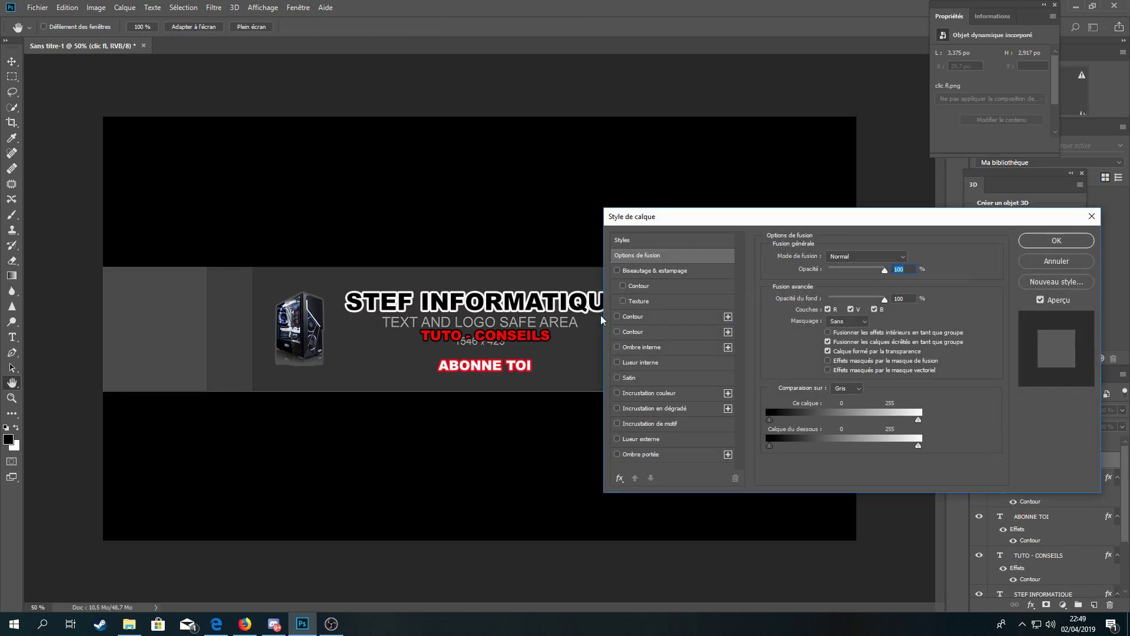
click(617, 316)
drag(826, 220, 308, 165)
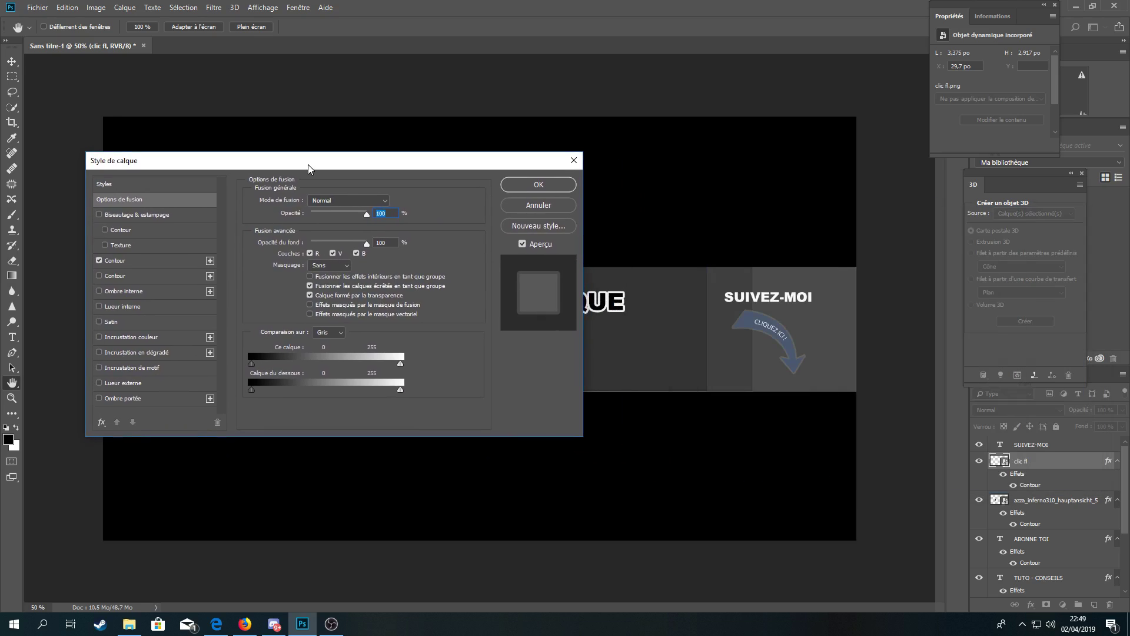
click(146, 263)
drag(320, 239, 375, 246)
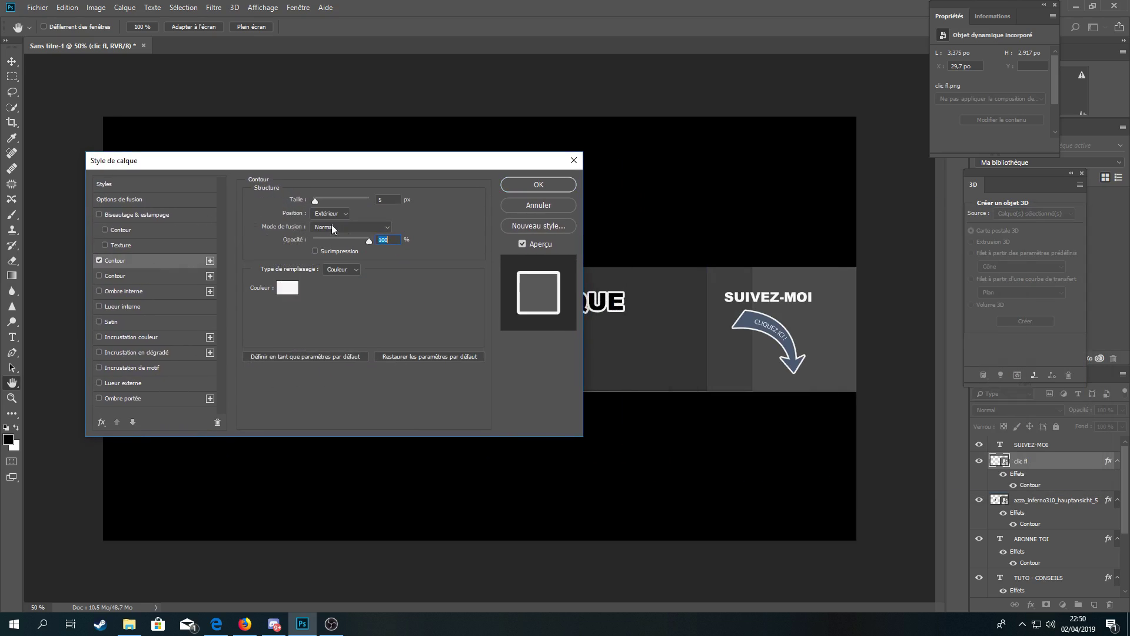
click(287, 288)
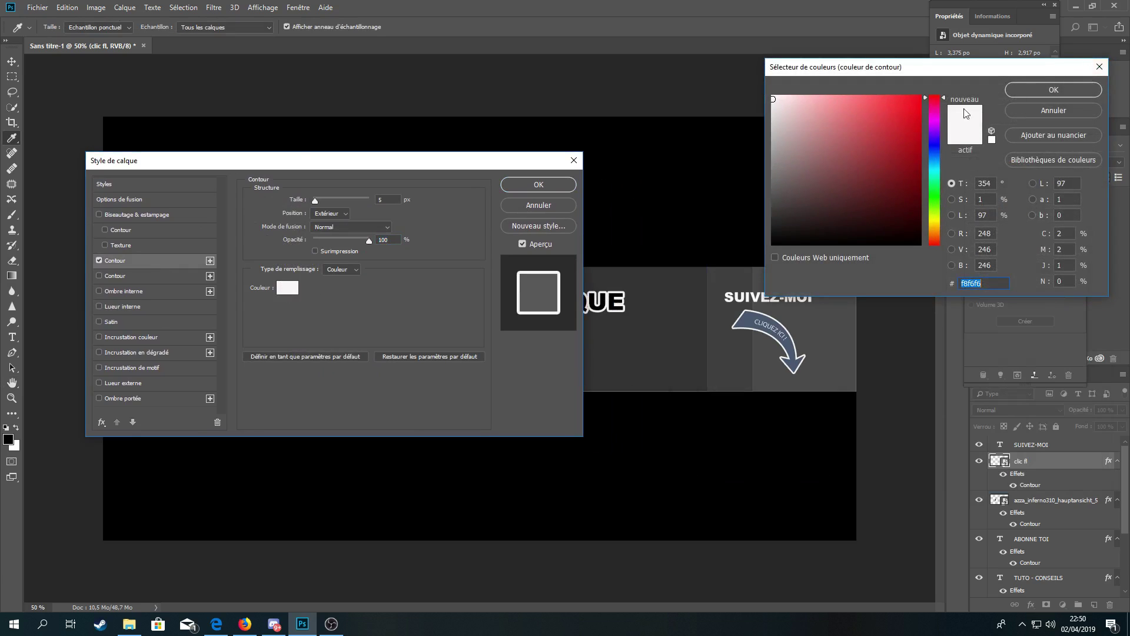
click(919, 112)
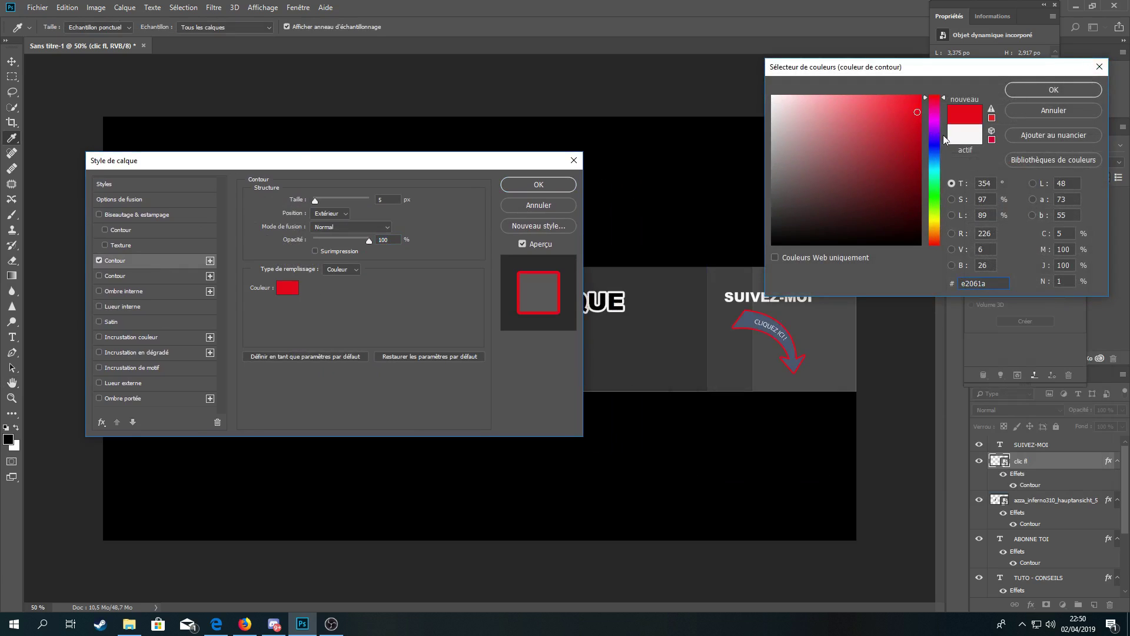
click(314, 204)
click(1054, 90)
Step: Thicken the arrow's red stroke and apply the layer style
click(316, 200)
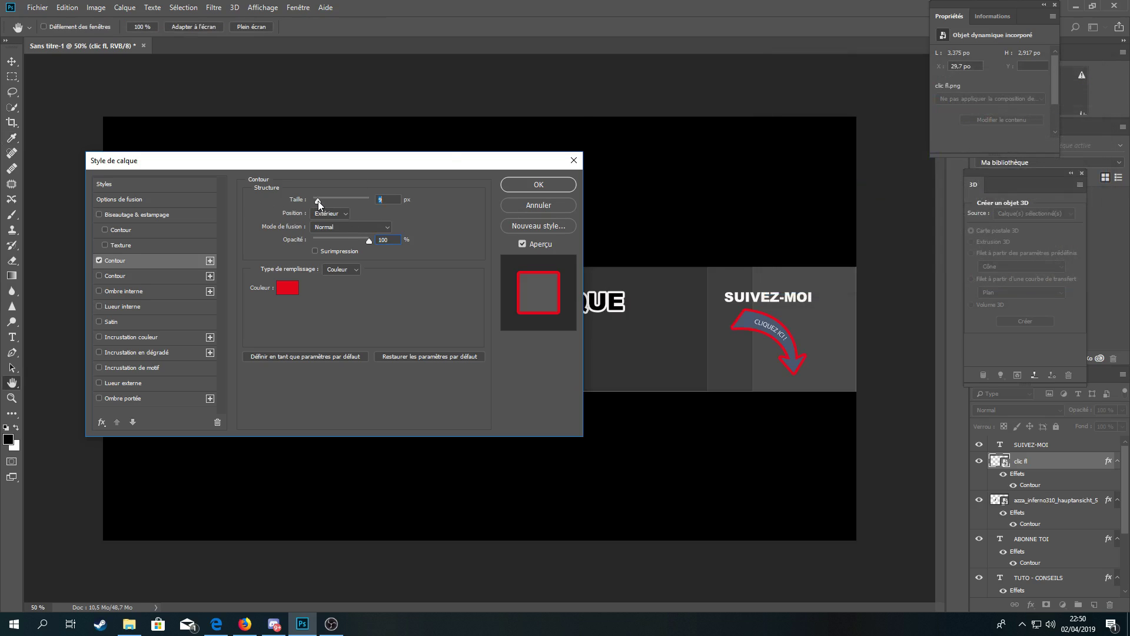
drag(318, 200, 319, 200)
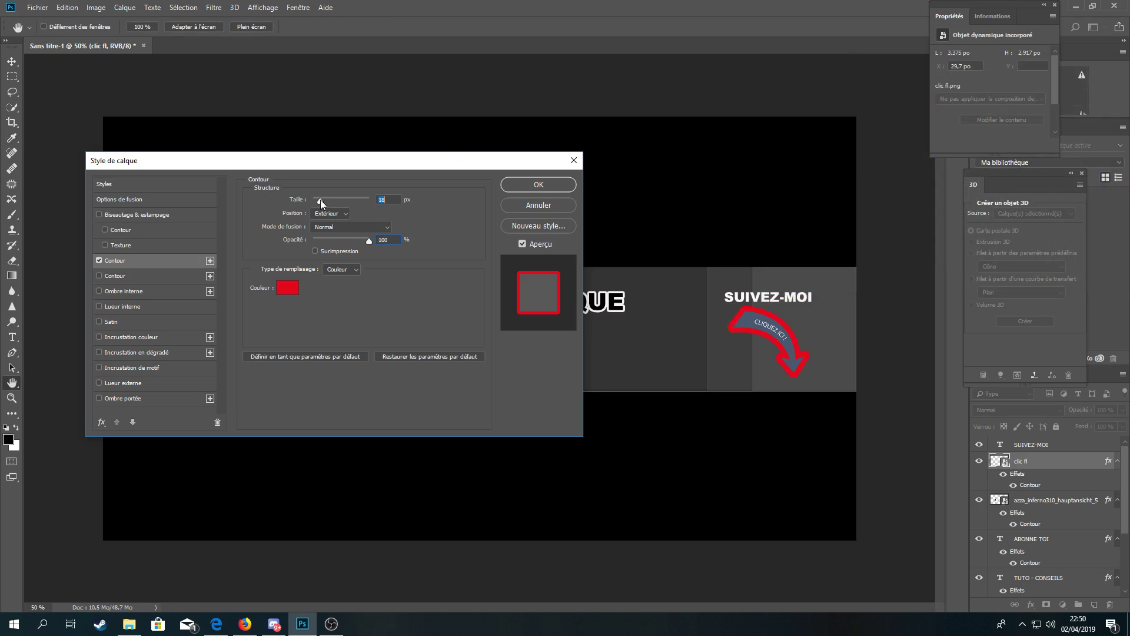
click(549, 186)
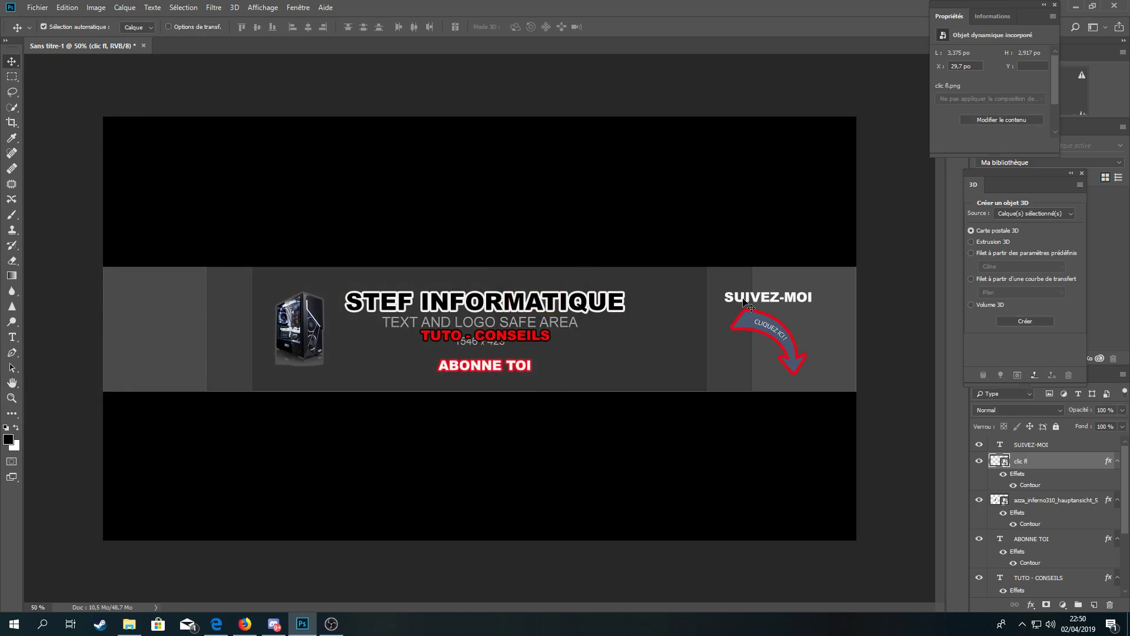
Step: Apply a red 5 px stroke to the SUIVEZ-MOI text and move the text slightly to the left above the arrow
click(1088, 450)
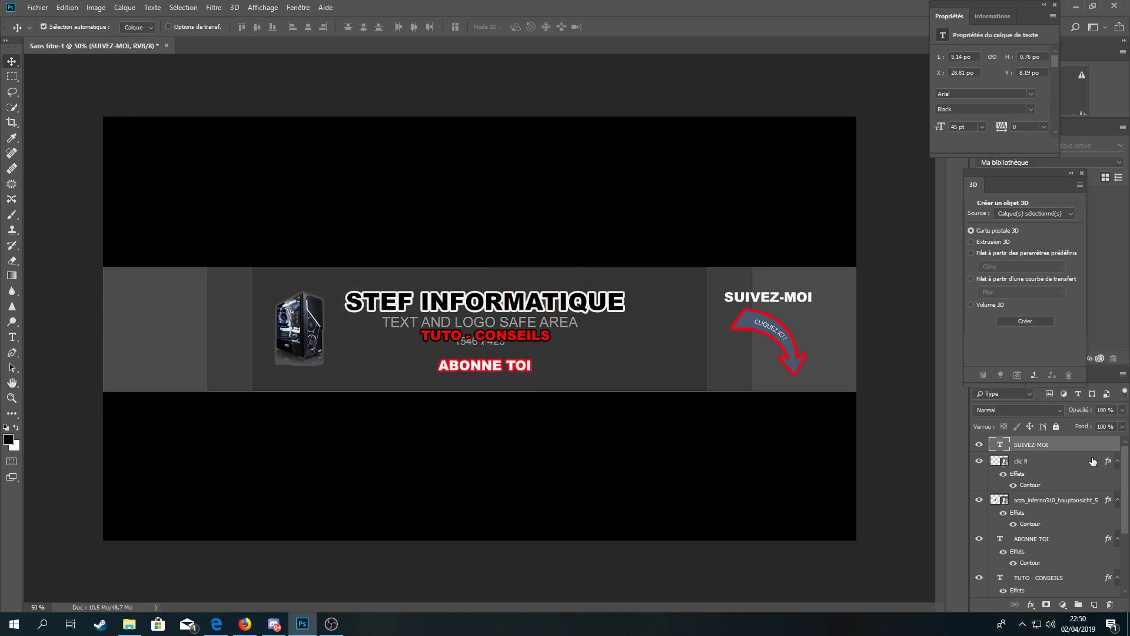
double_click(1087, 452)
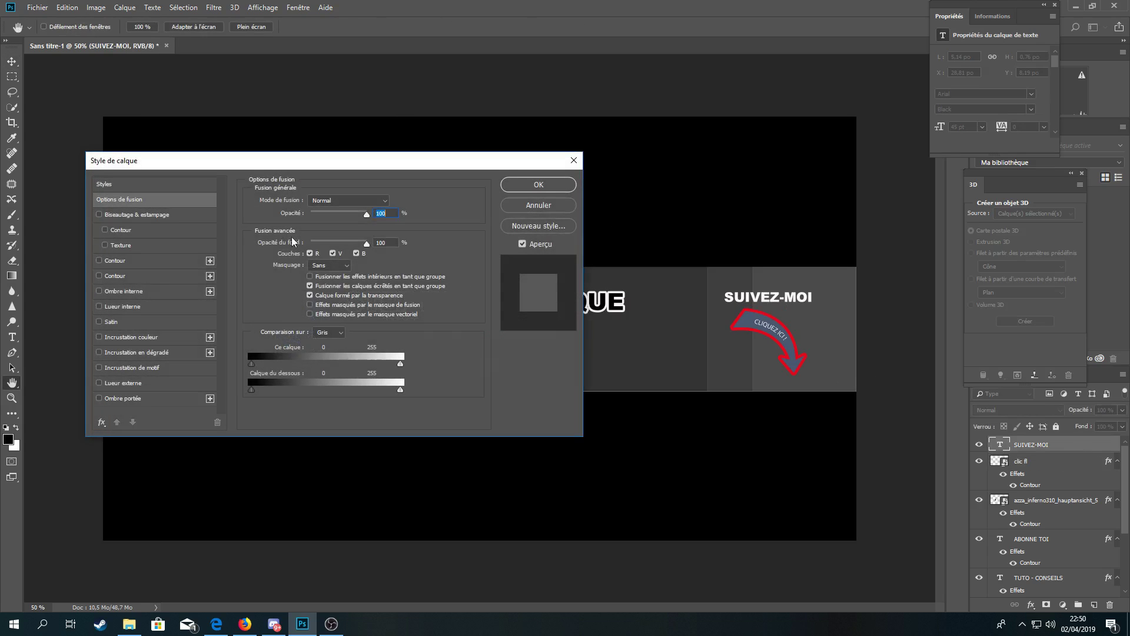
click(116, 260)
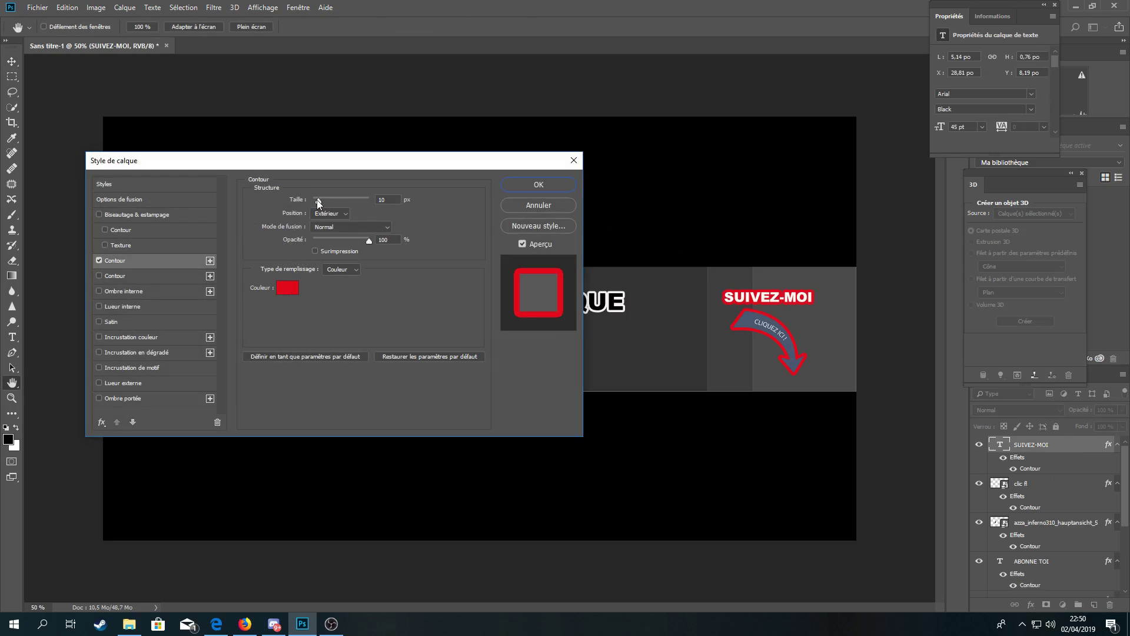
drag(316, 200, 316, 200)
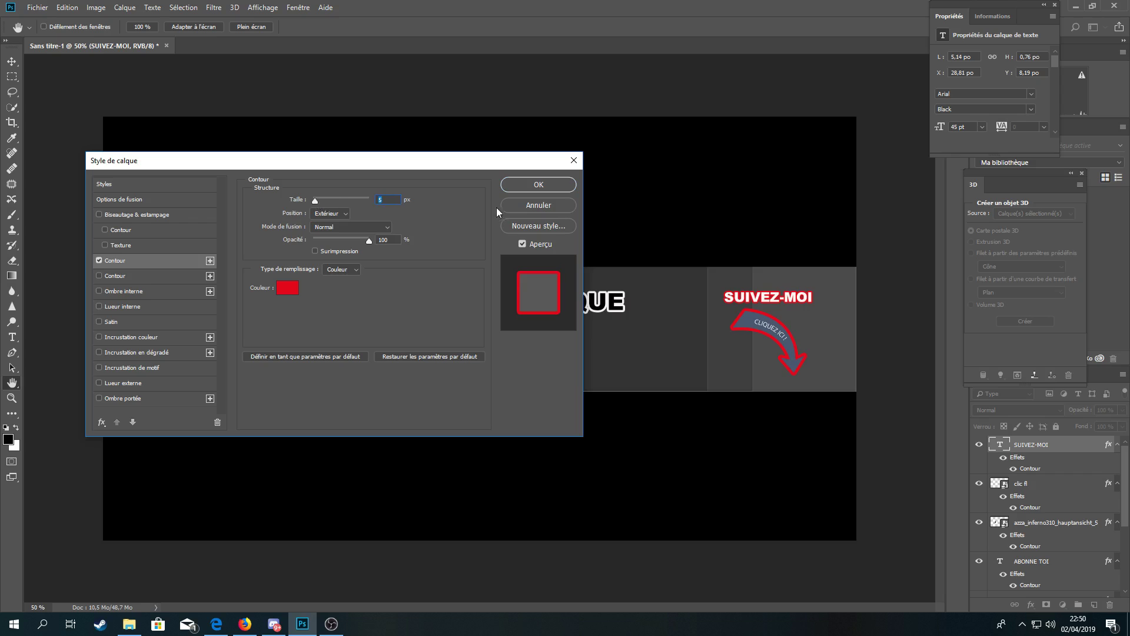
click(537, 184)
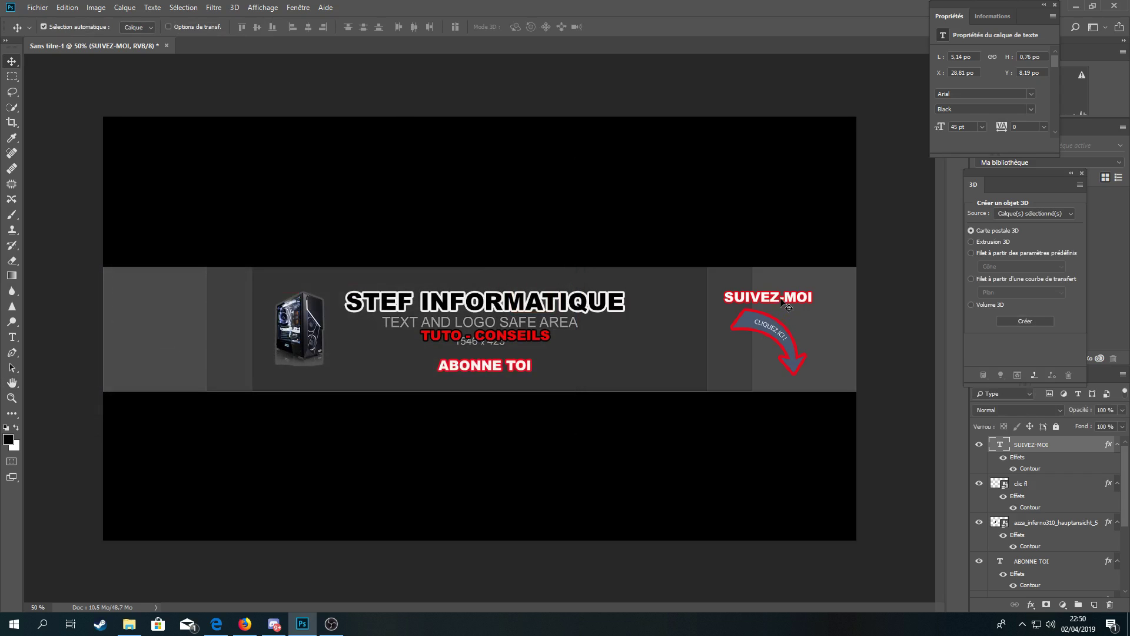
drag(780, 299, 772, 300)
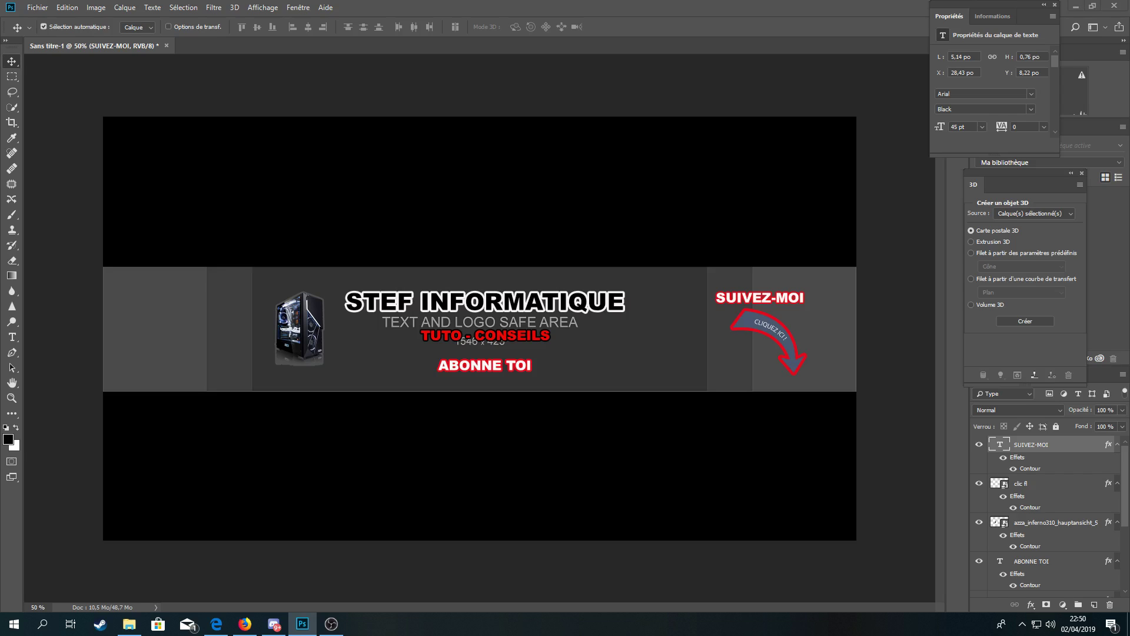
Step: Place the abstract orange wallpaper image, scale it to about 137.5 % to cover the whole canvas, and commit it
drag(302, 623, 511, 449)
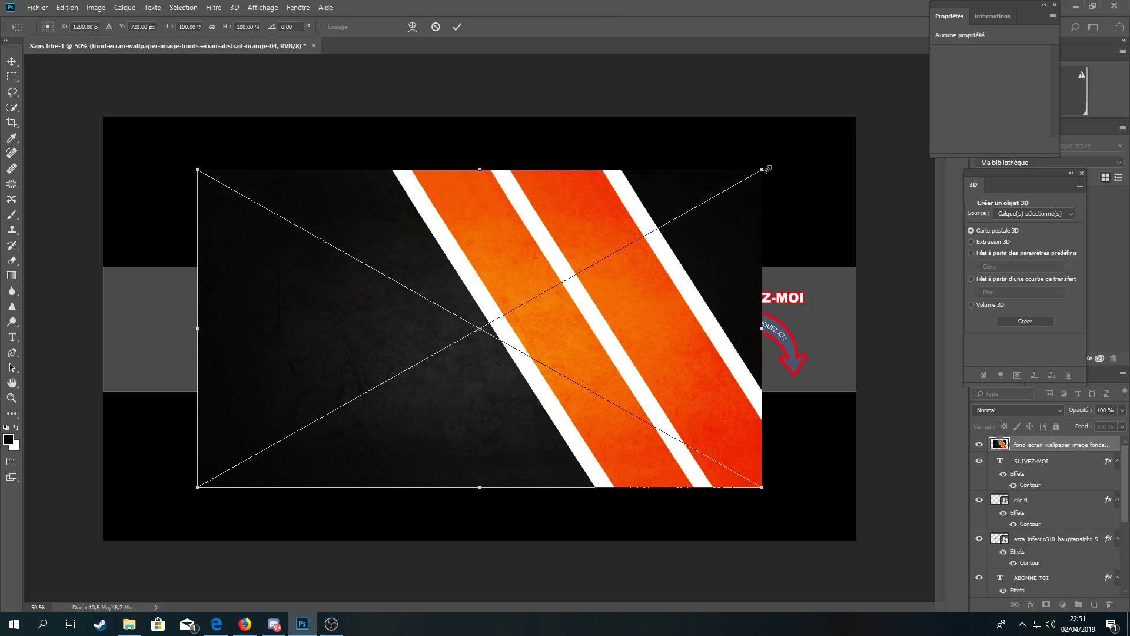
drag(761, 169, 859, 115)
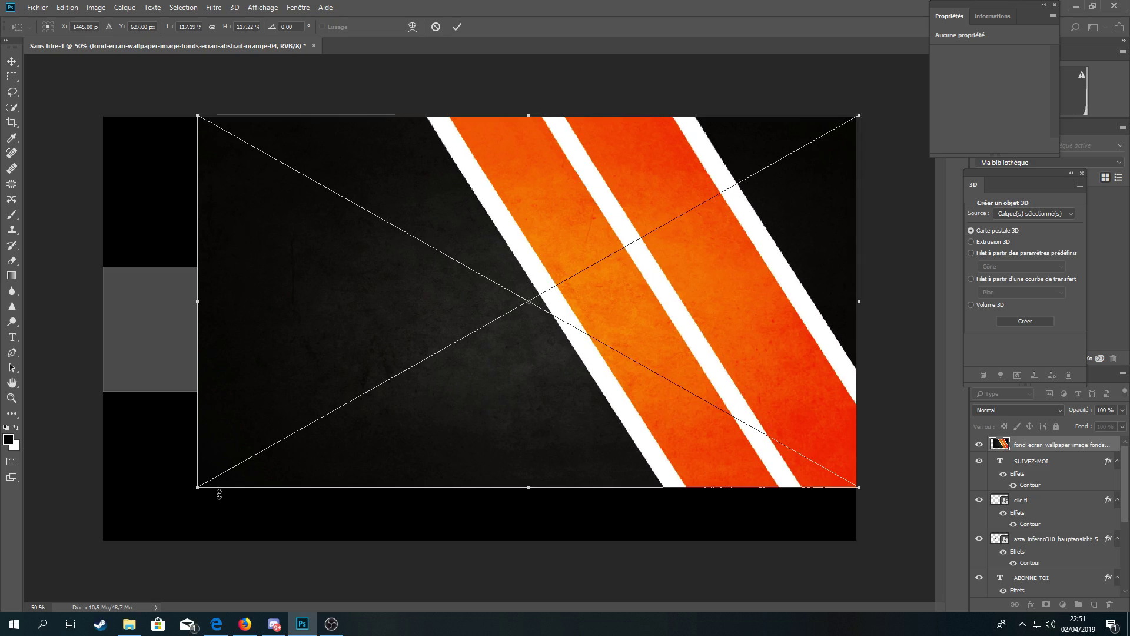
drag(197, 487, 78, 523)
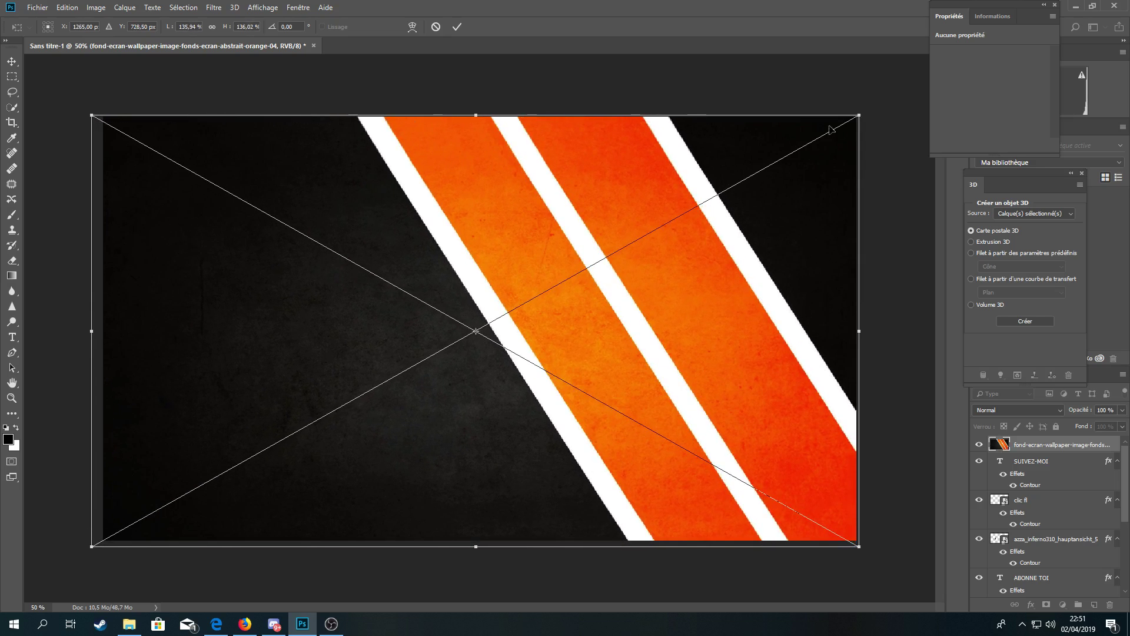
drag(860, 113, 870, 104)
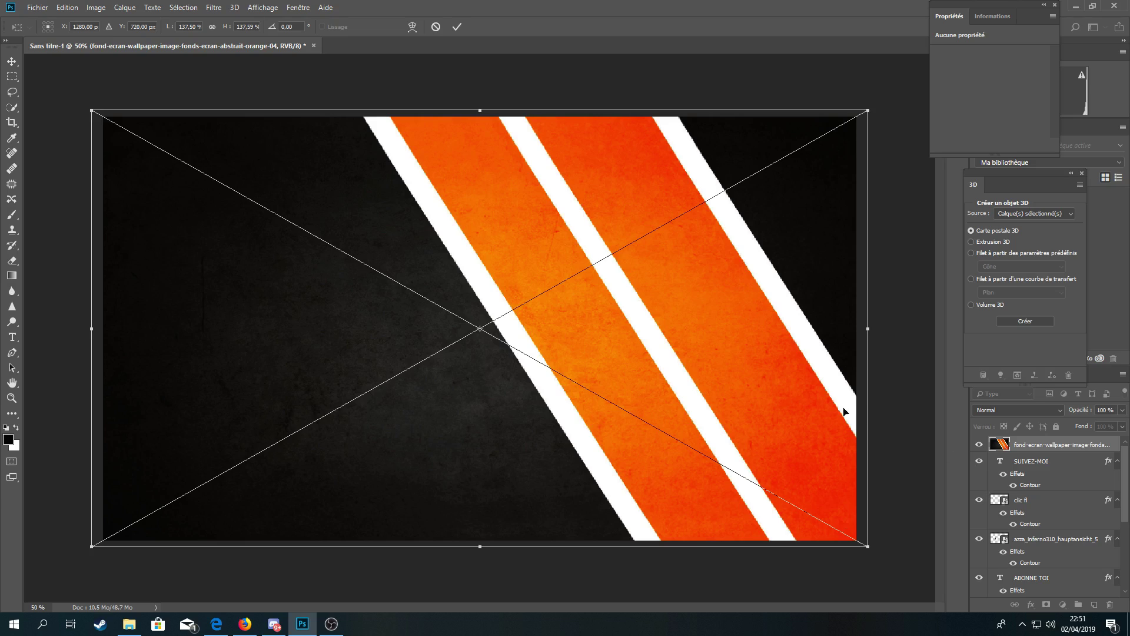
right_click(778, 393)
click(809, 399)
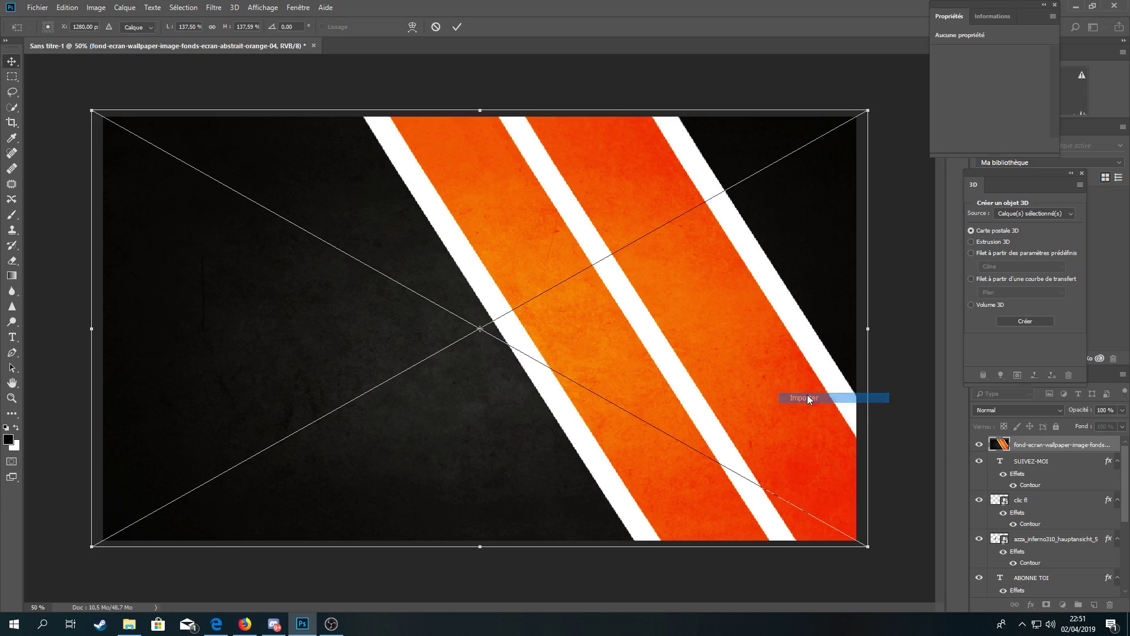
drag(702, 355, 720, 352)
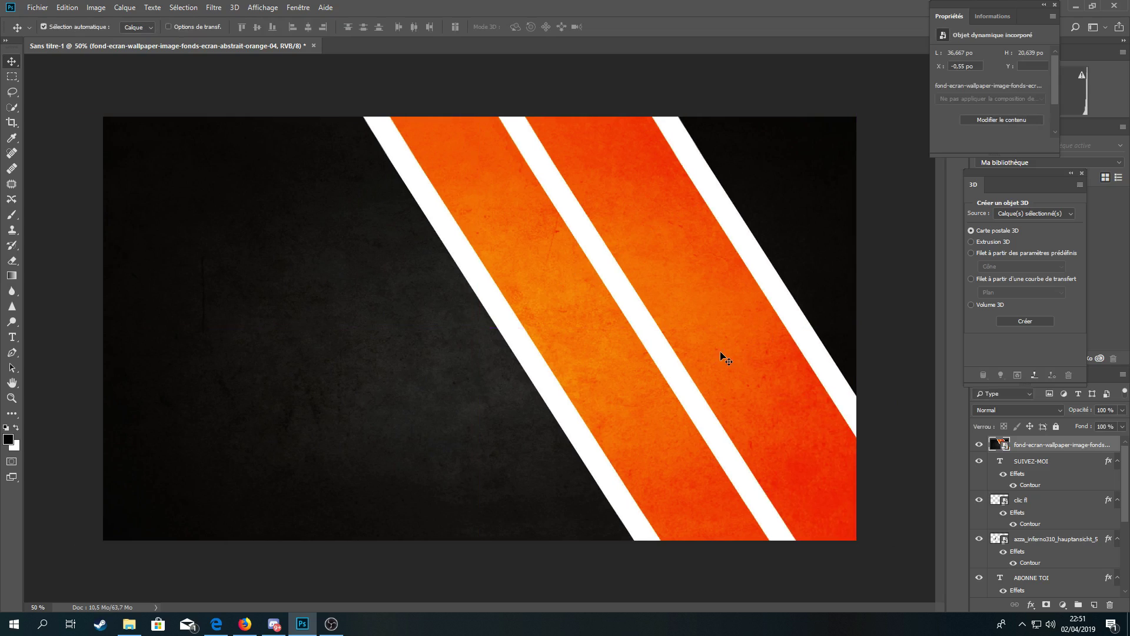
click(869, 544)
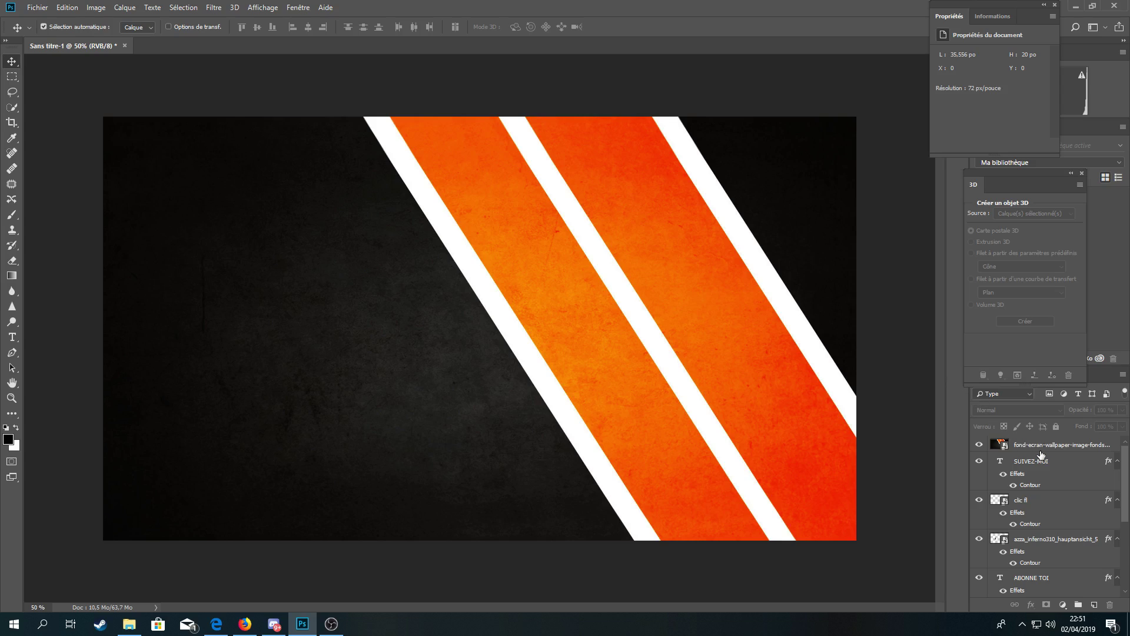
Step: Move the wallpaper layer below Calque 1 and directly above the channel art template layer
scroll(1054, 472, down, 3)
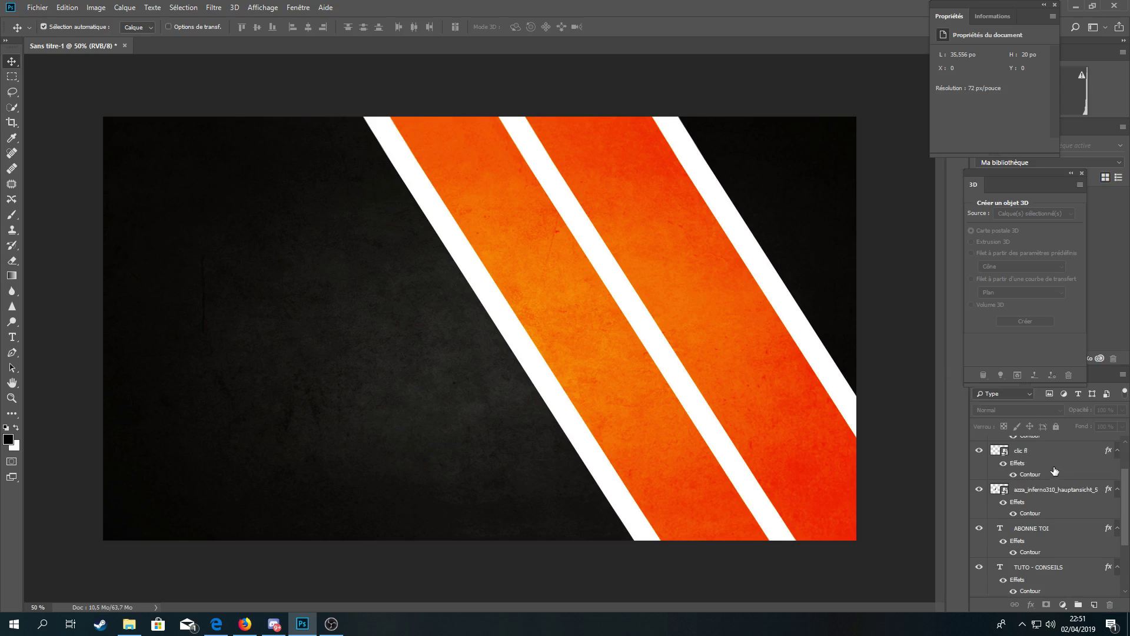
scroll(1056, 472, up, 3)
drag(1051, 446, 1045, 572)
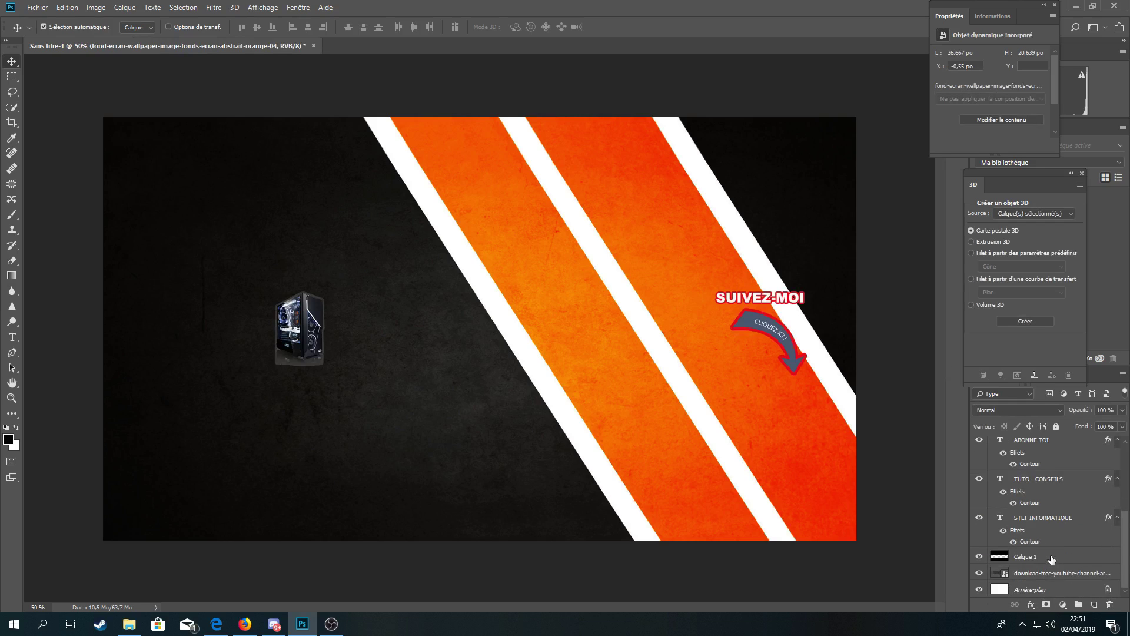
drag(1051, 502, 1047, 588)
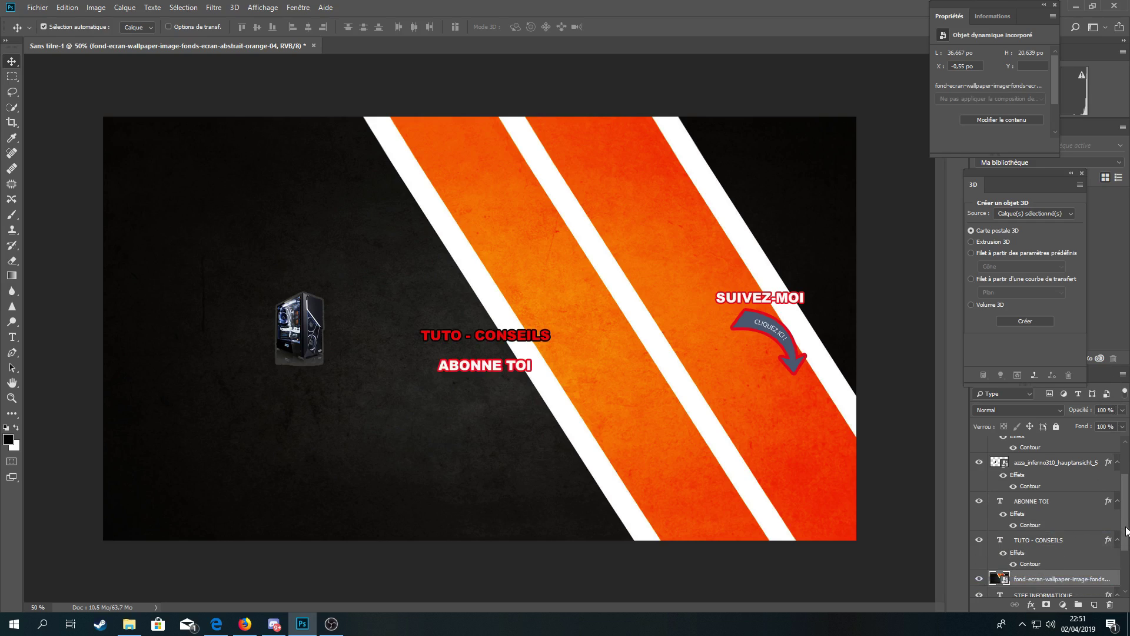
drag(1127, 530, 1126, 571)
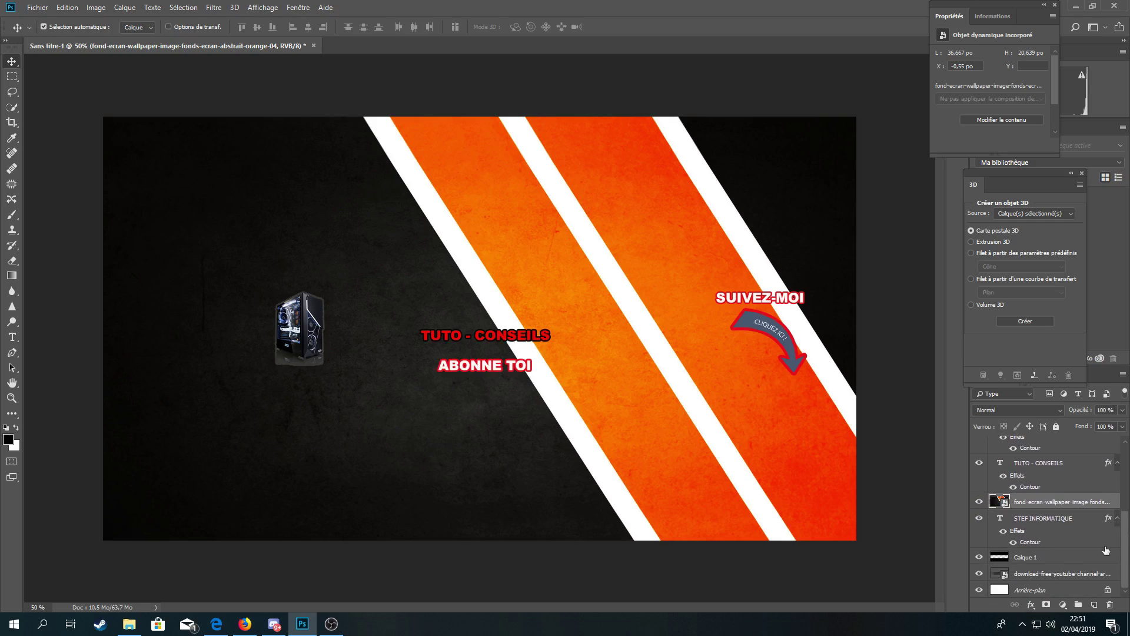
drag(1069, 508, 1051, 575)
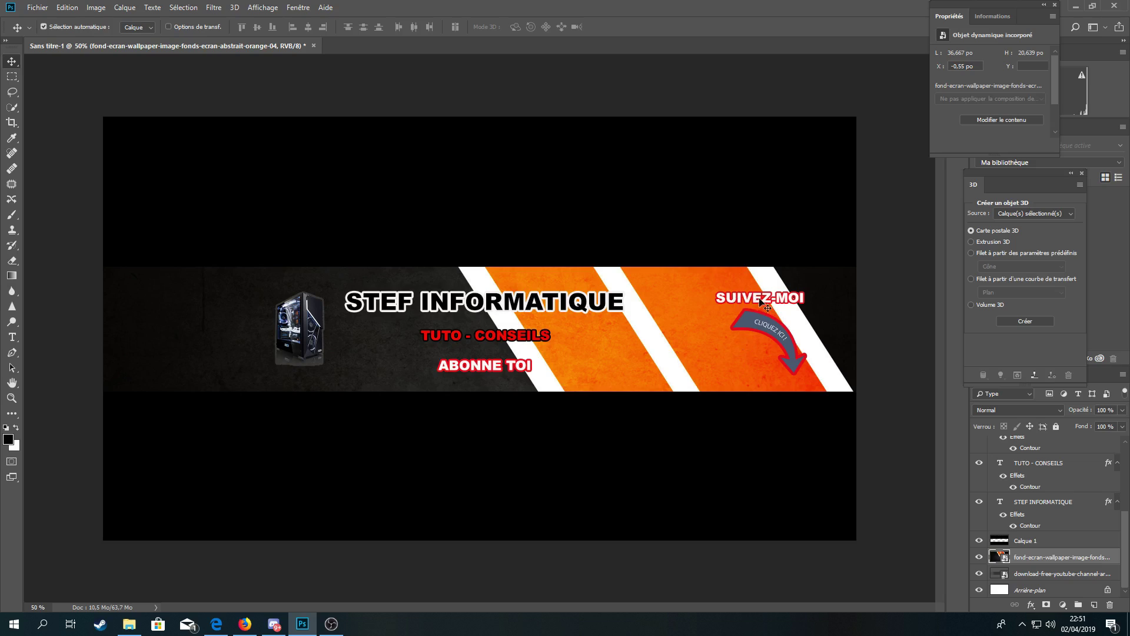
Step: Change the SUIVEZ-MOI text colour to black (000000) and commit the text edit
scroll(1039, 471, up, 5)
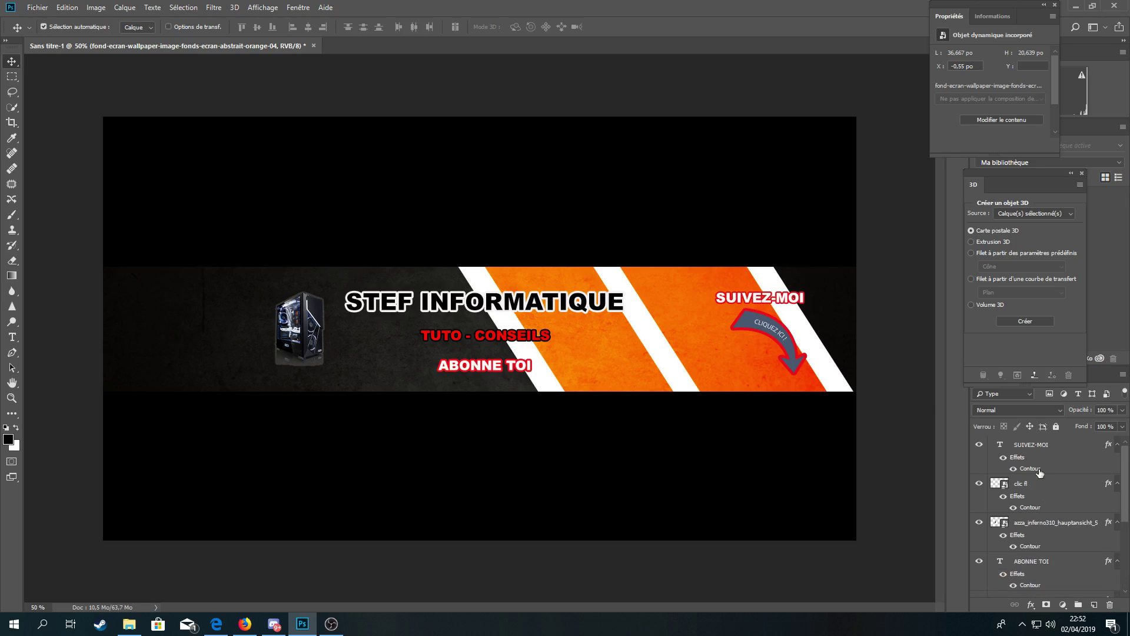
click(1070, 450)
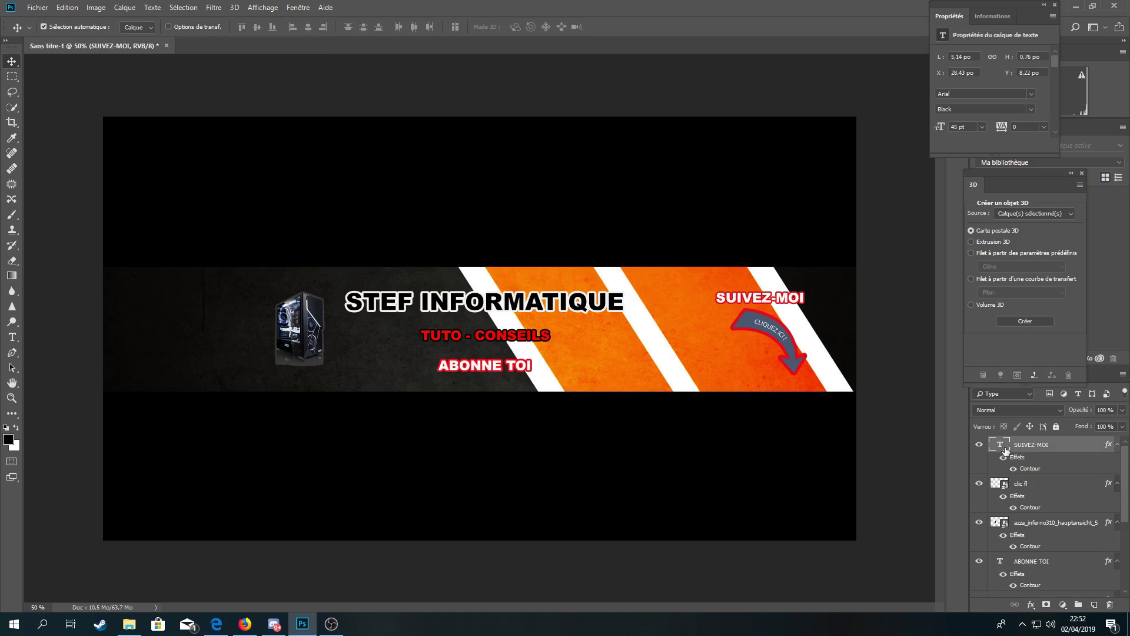
double_click(1000, 445)
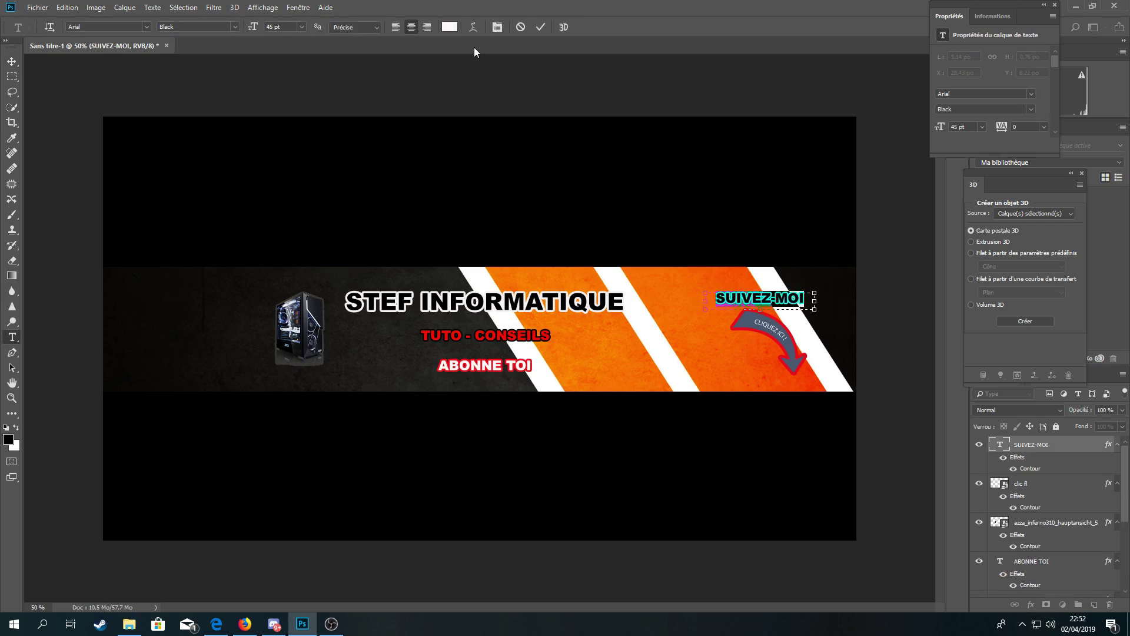
click(443, 27)
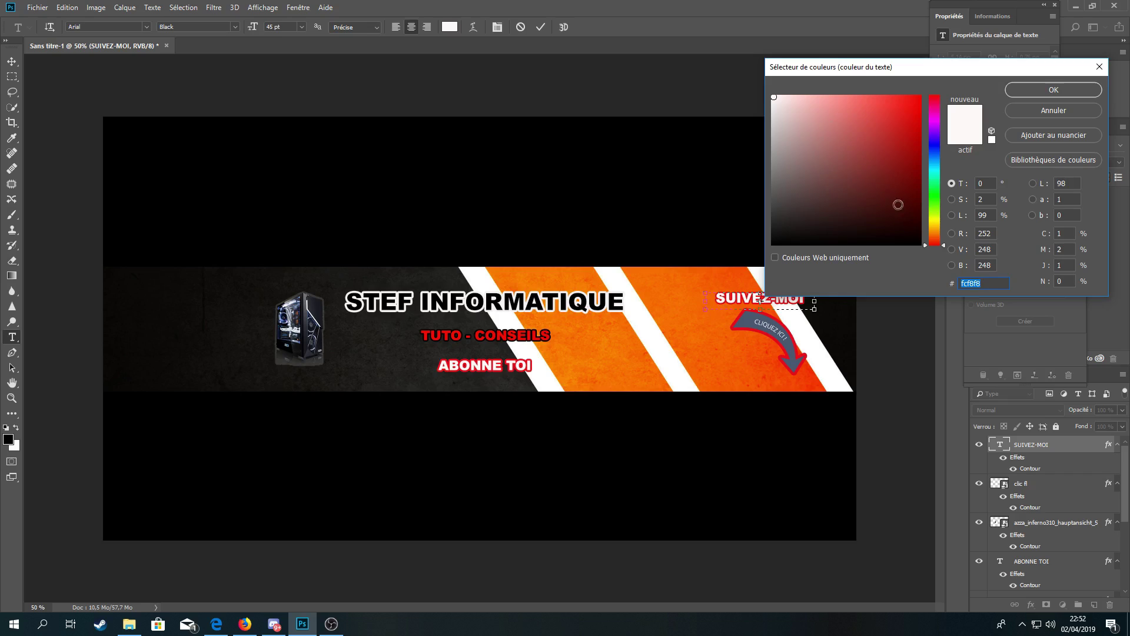
click(894, 241)
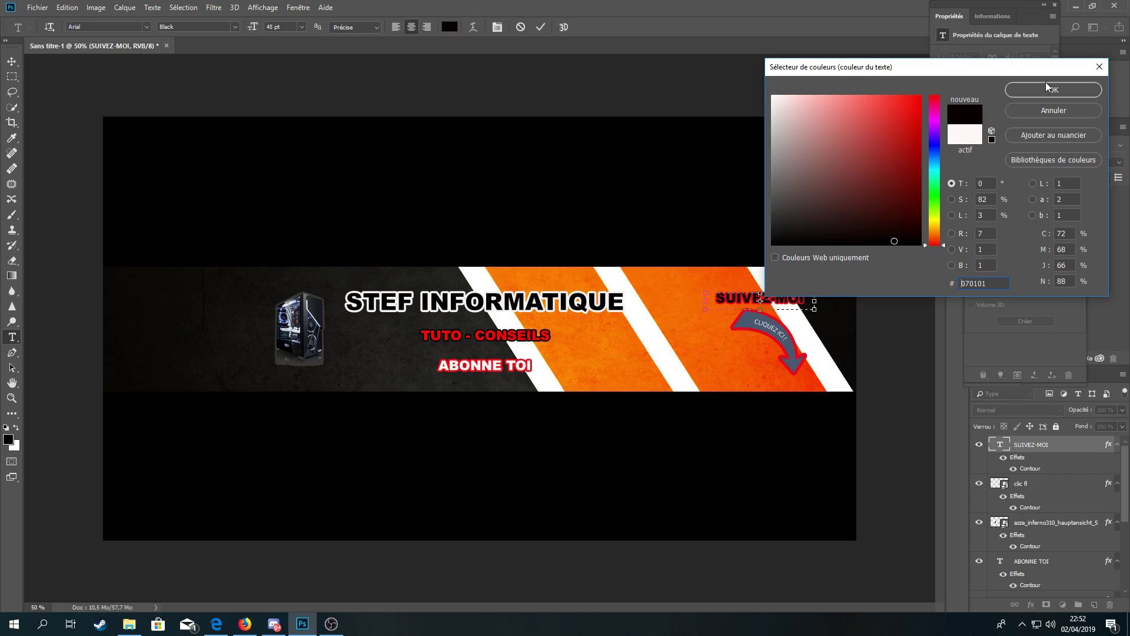
click(907, 243)
click(911, 244)
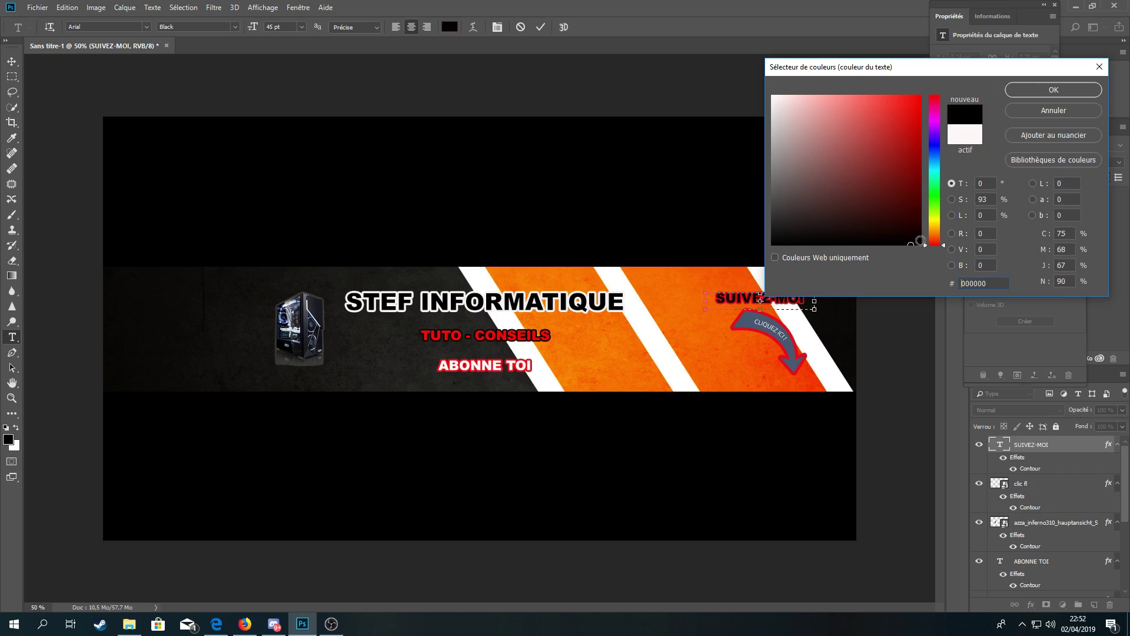
click(1017, 89)
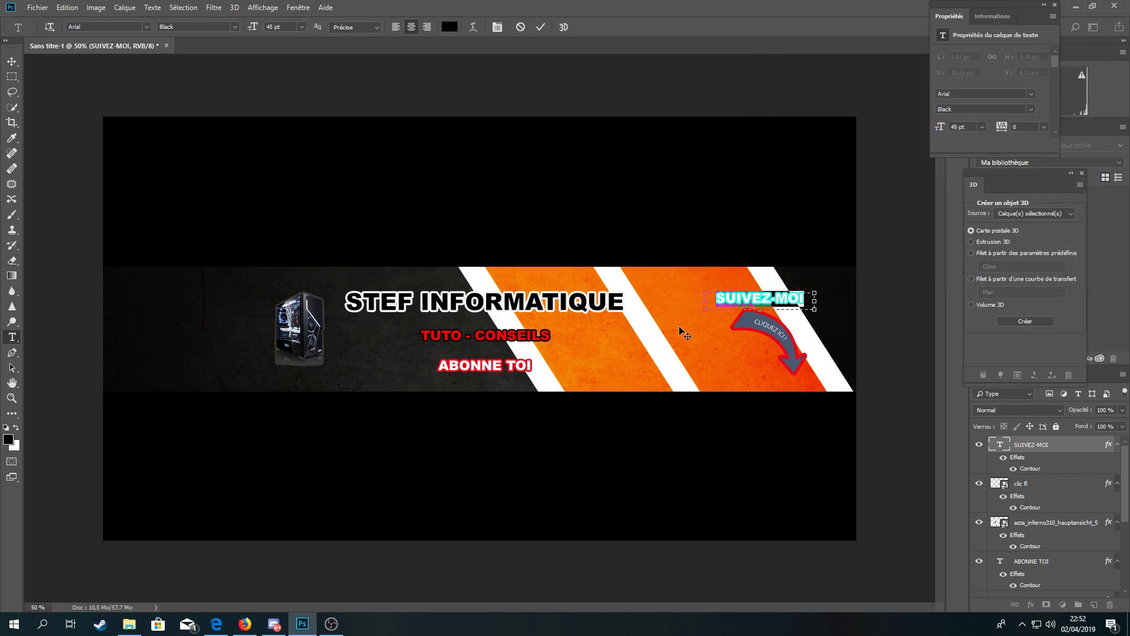
click(907, 471)
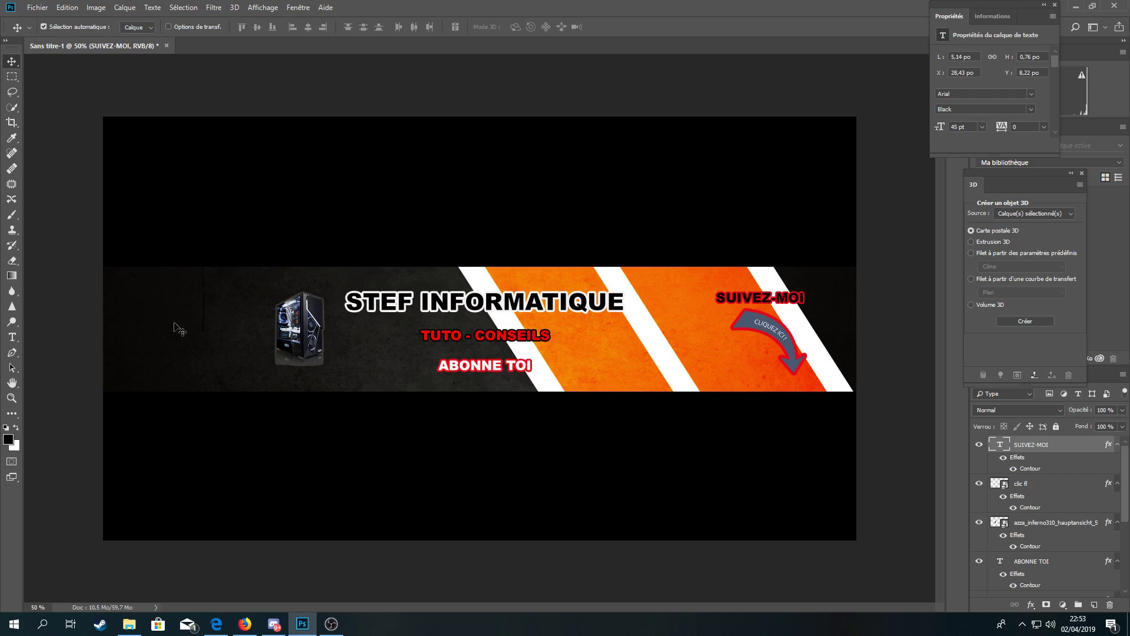
Step: Save the document as a Photoshop file named Banniere SI in the minia off folder, with maximised compatibility
click(37, 7)
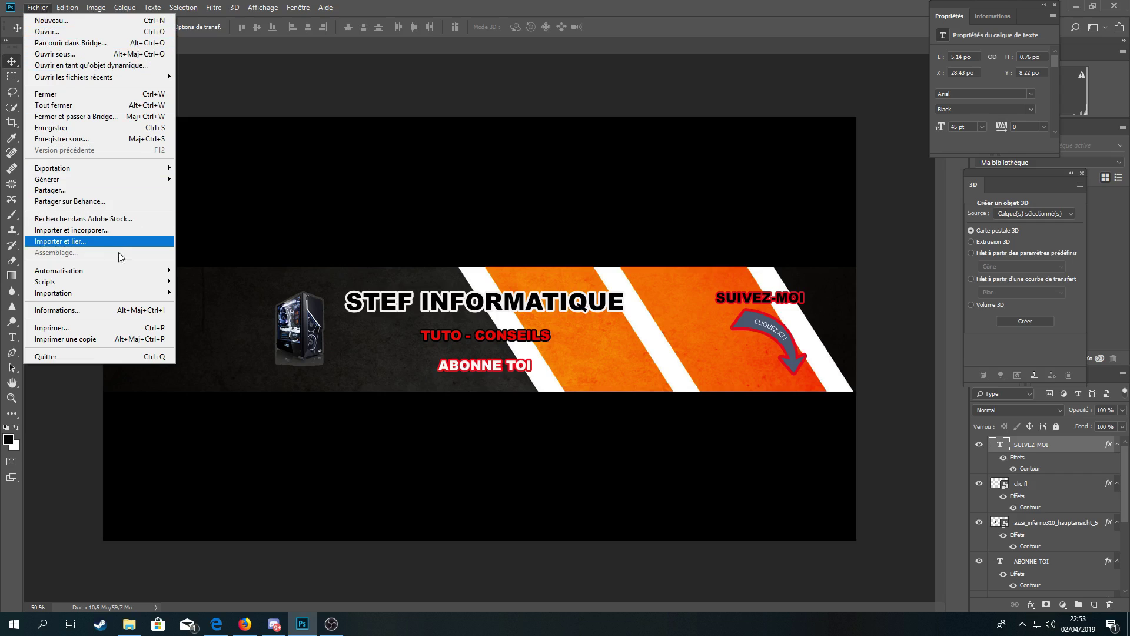
click(79, 140)
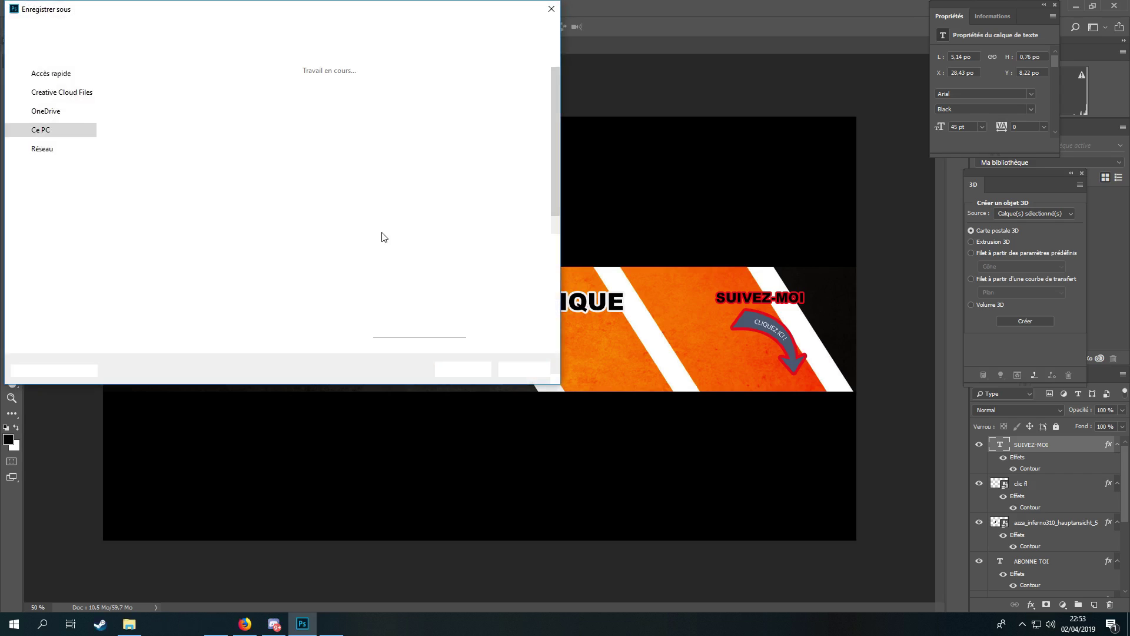
scroll(414, 204, down, 1)
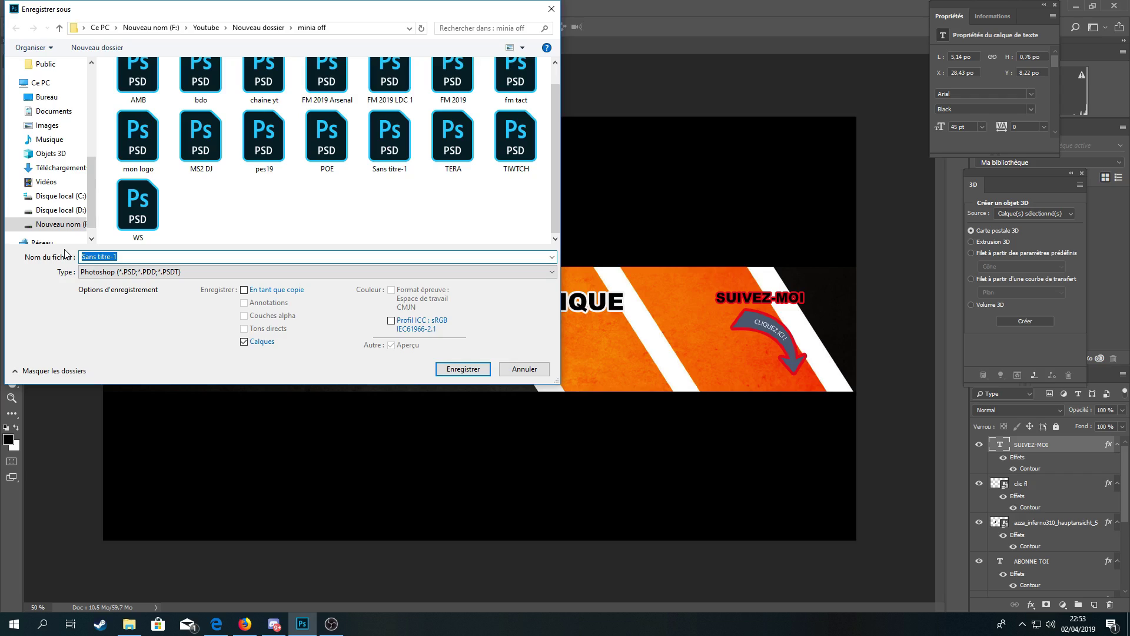
text(Banniere SI)
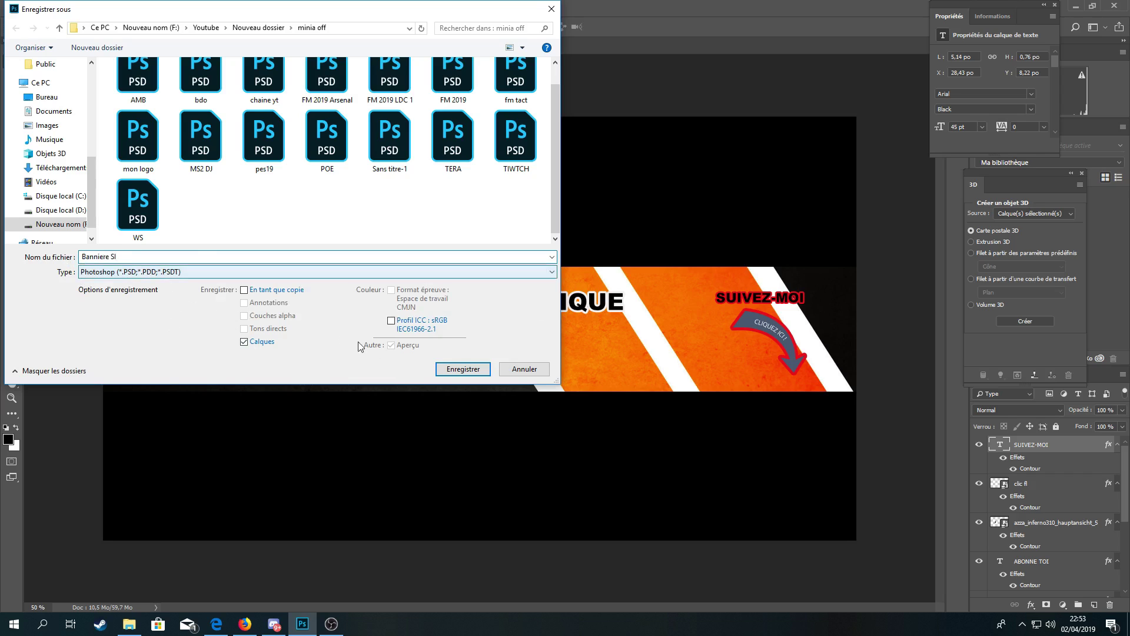
click(463, 368)
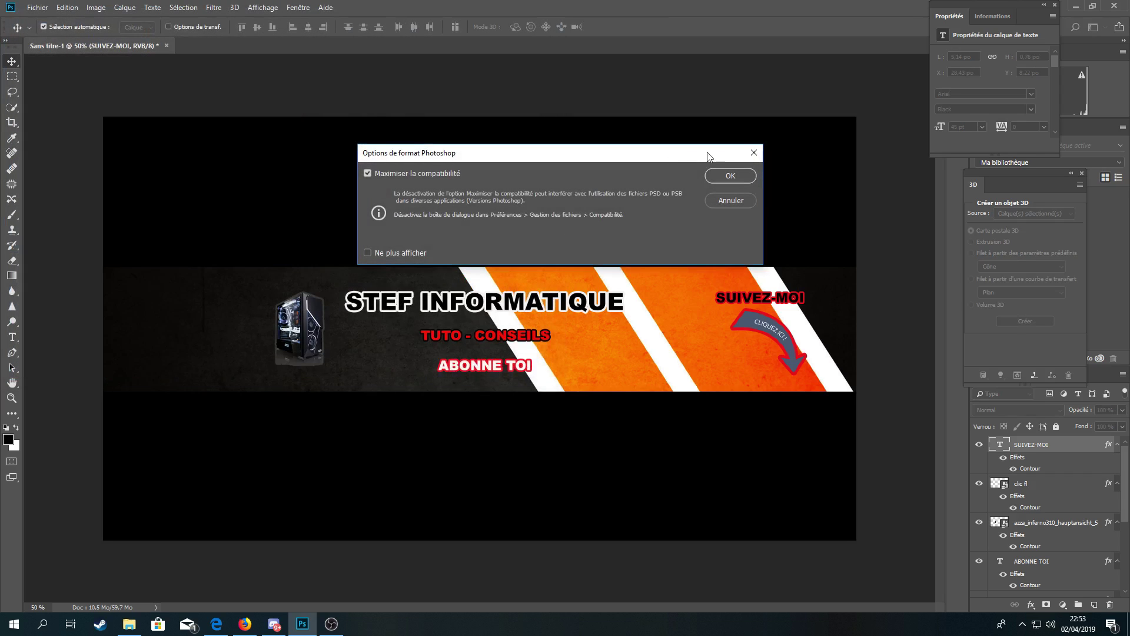
click(725, 175)
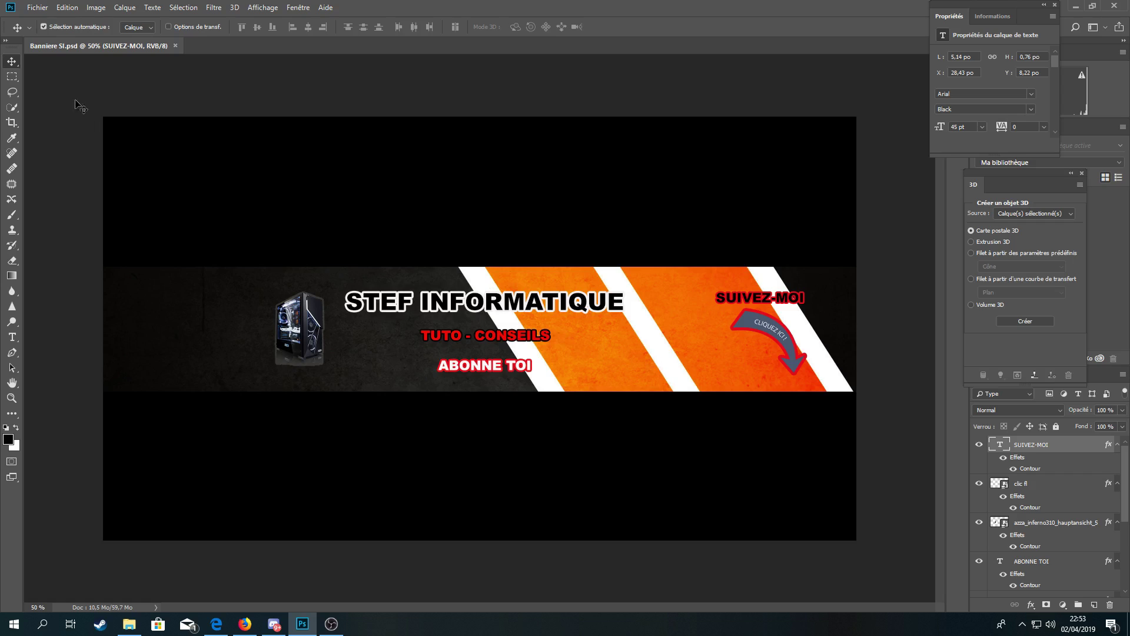
Step: Save a PNG copy of the banner as Banniere SI in the minia off folder, using the large file size option
click(29, 11)
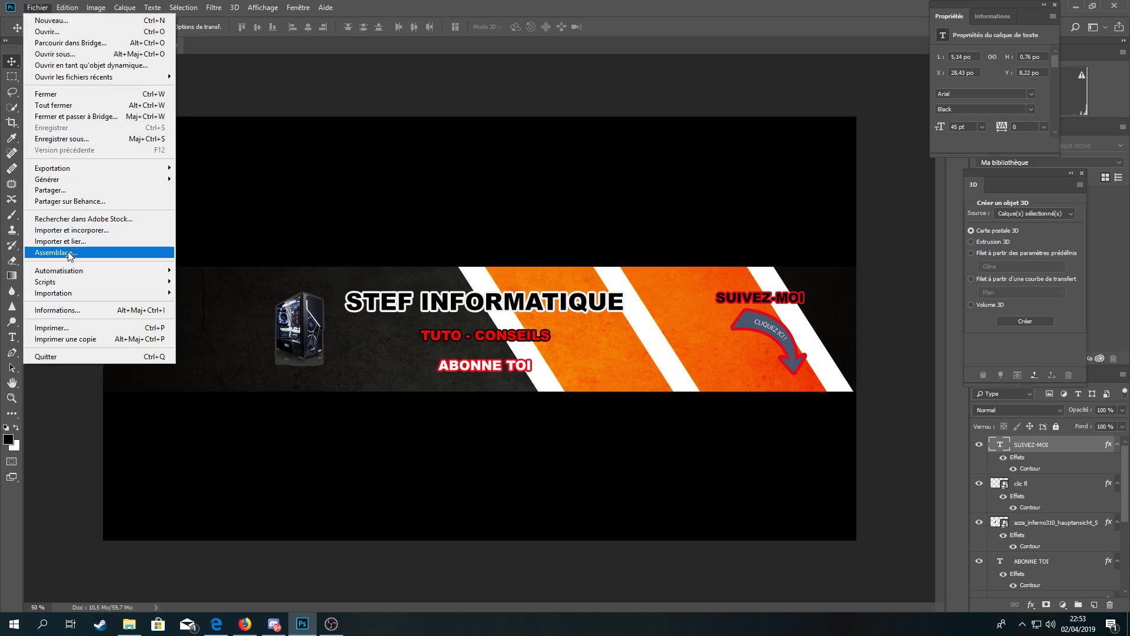
click(80, 139)
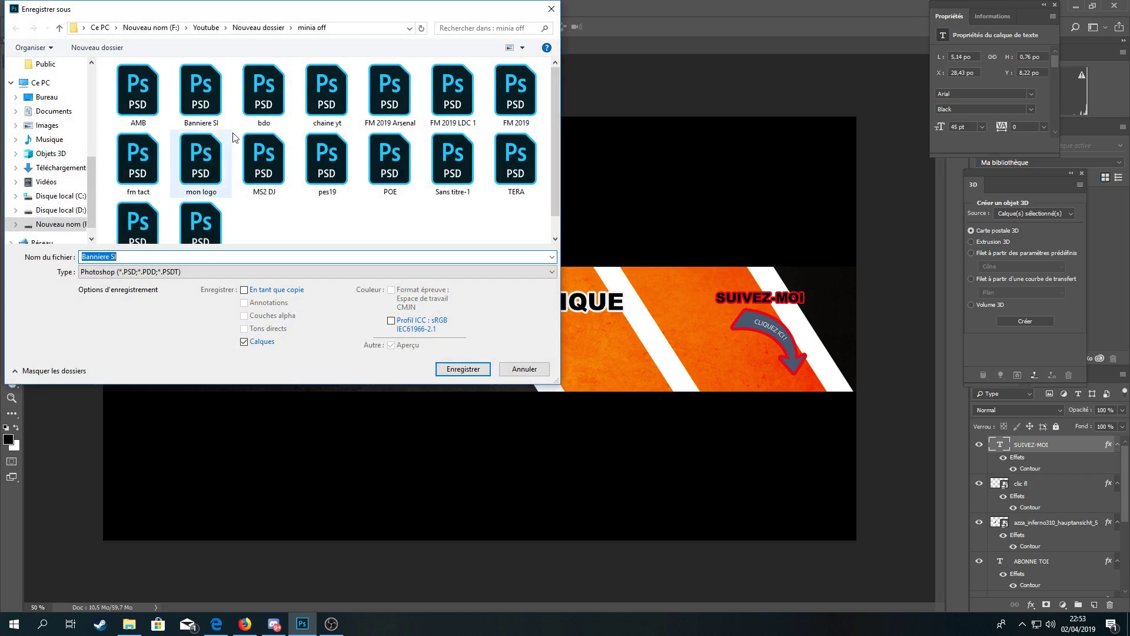
click(144, 272)
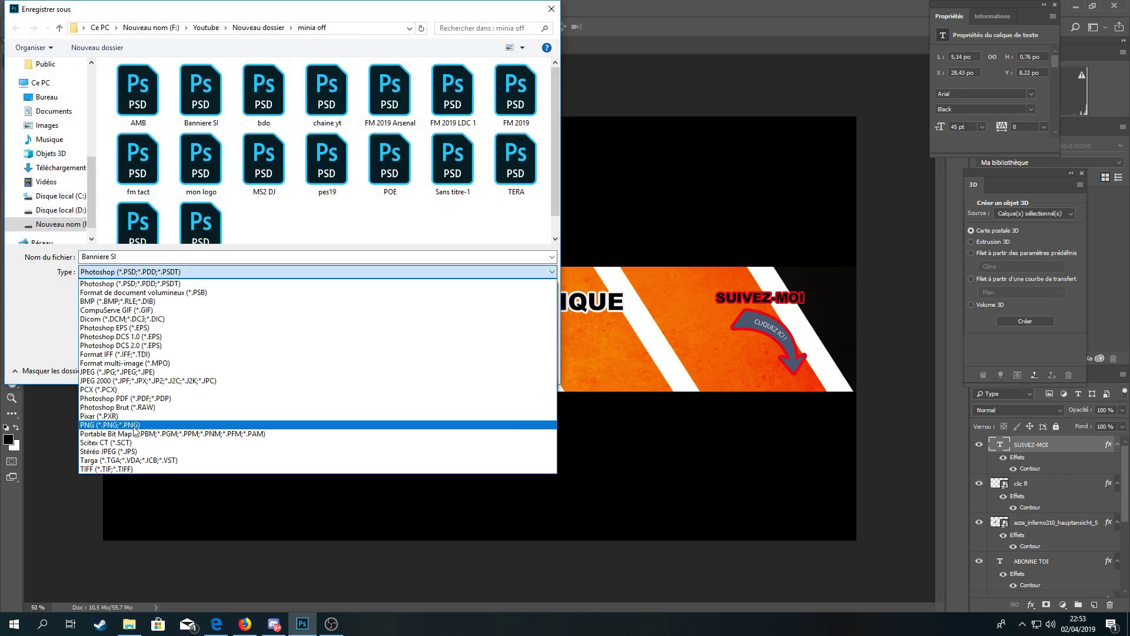
click(132, 429)
scroll(179, 161, down, 5)
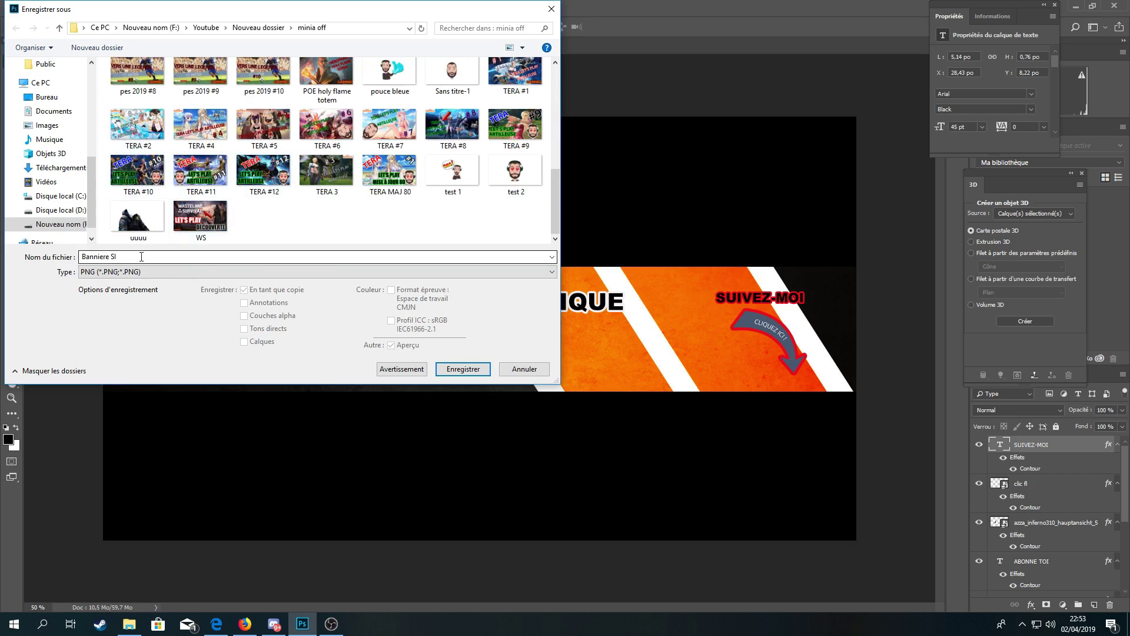
click(463, 368)
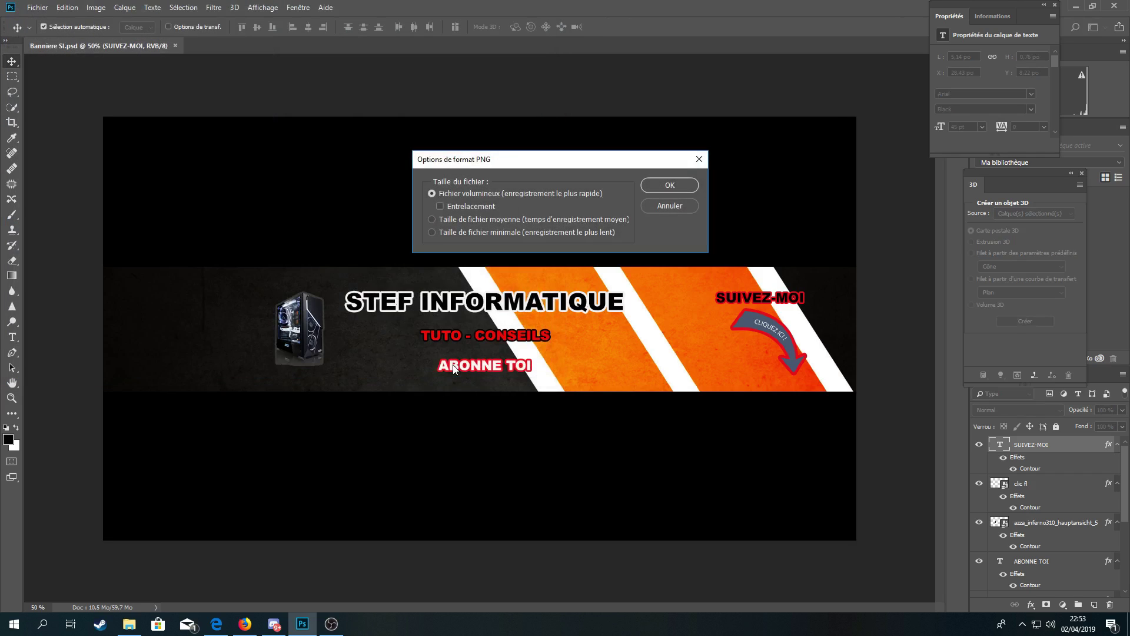
click(679, 187)
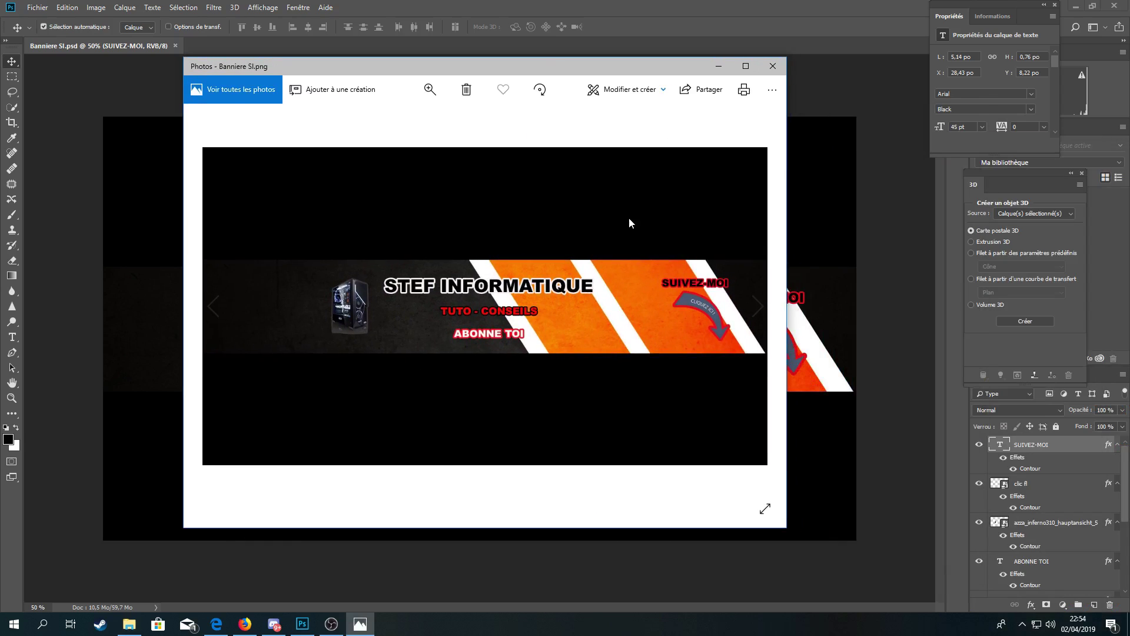
Step: View the exported Banniere SI.png full screen in Photos, close it and look through the lower layers in Photoshop
click(745, 66)
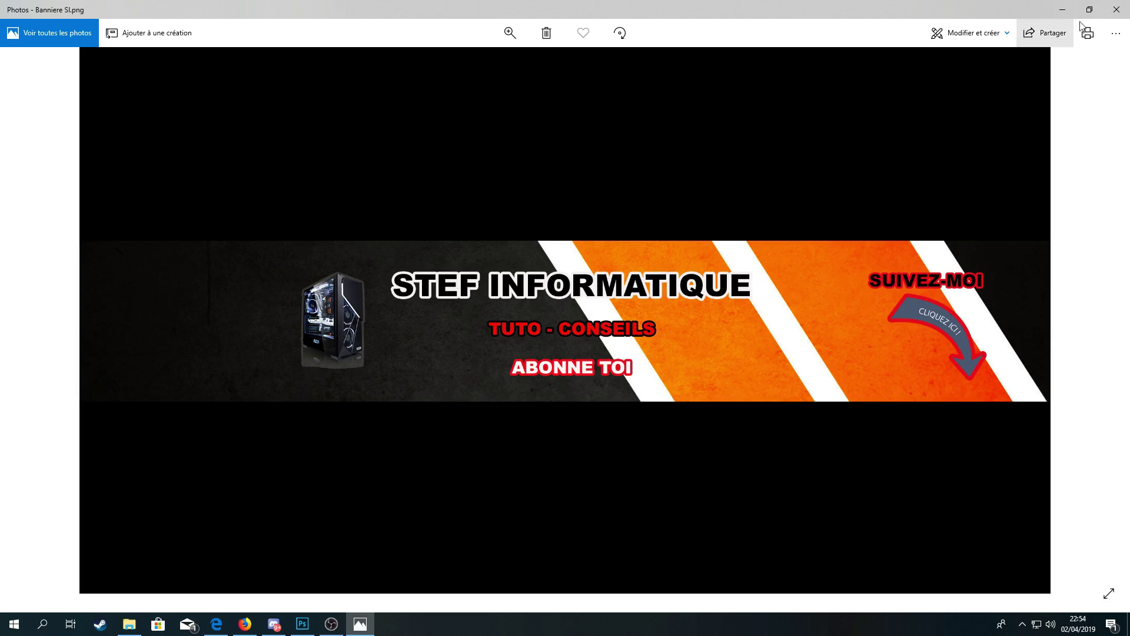
click(1114, 13)
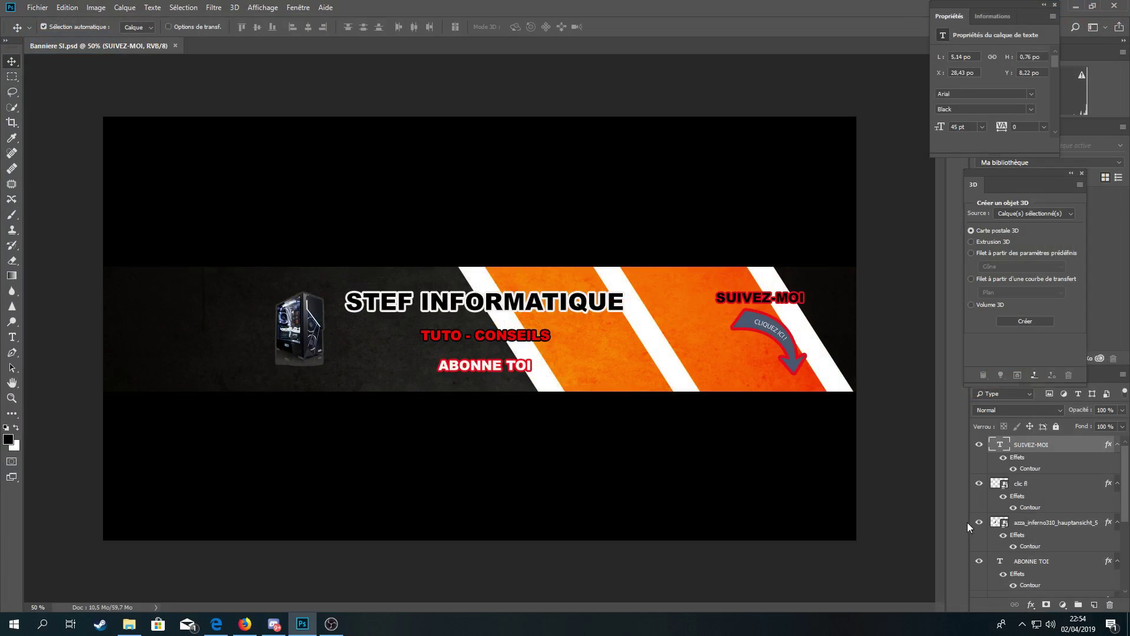
scroll(1000, 574, down, 5)
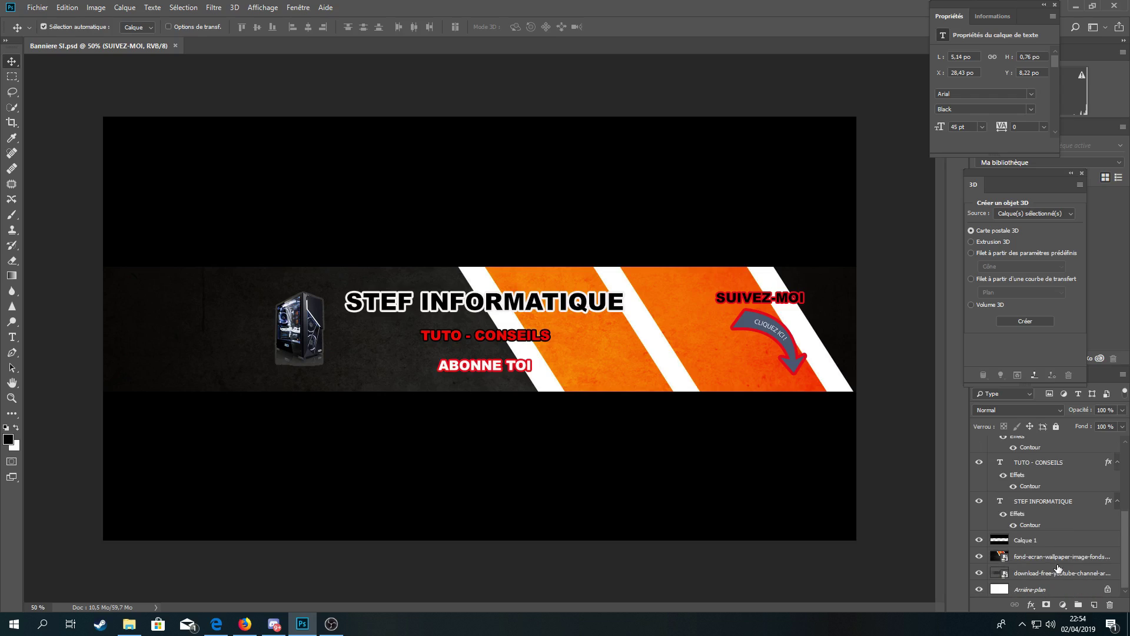